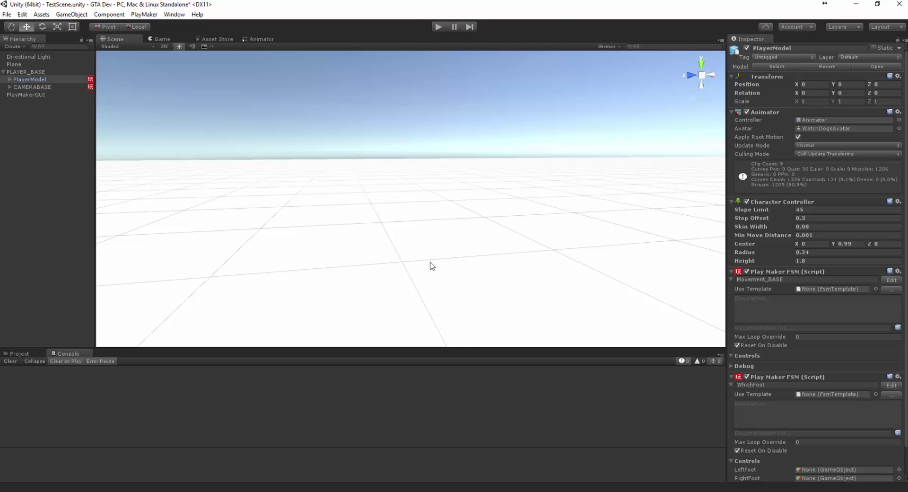
Playtest the scene by walking the character forward, and exit play mode
middle_drag(322, 298, 263, 241)
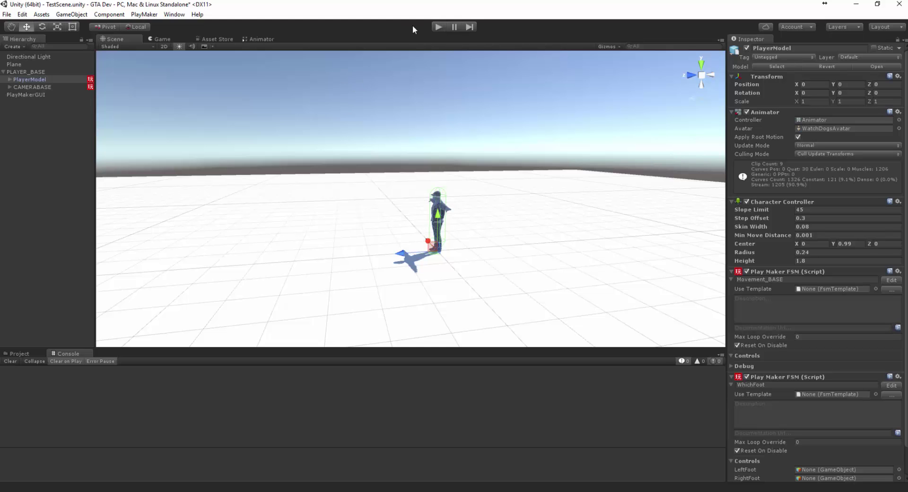
click(439, 27)
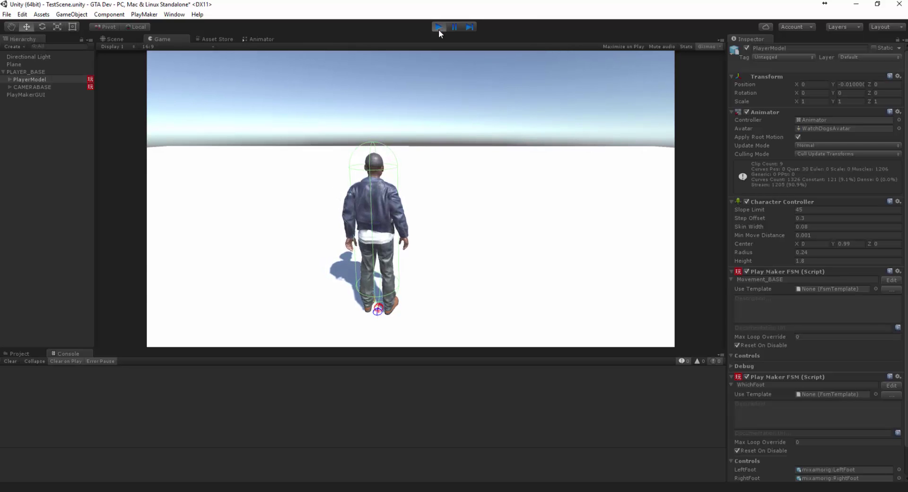
key(w)
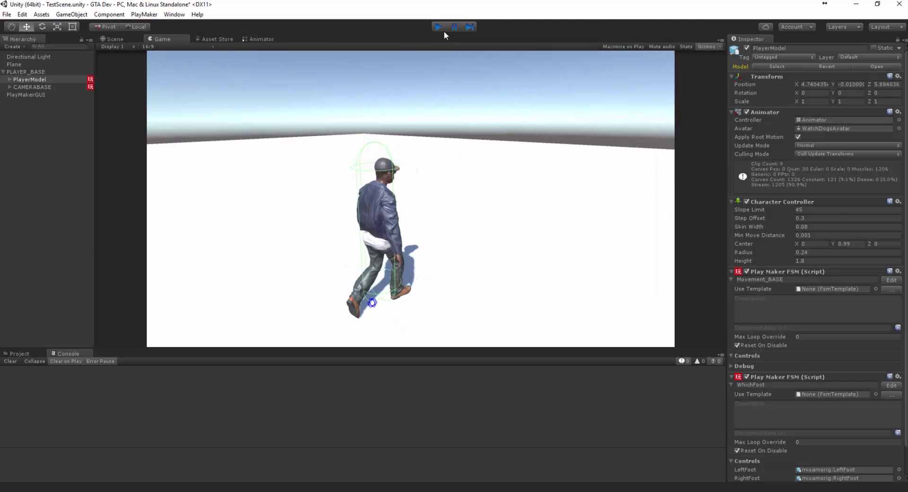
click(443, 29)
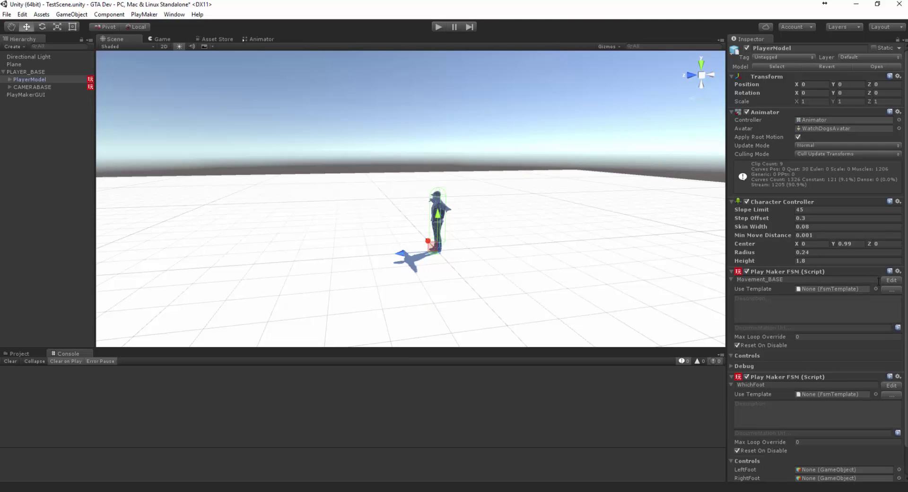
Disable the InputMagnitude Set Animator Float action in the Idle-WalkMode state of PlayerModel's Movement_BASE FSM and playtest the change
click(889, 280)
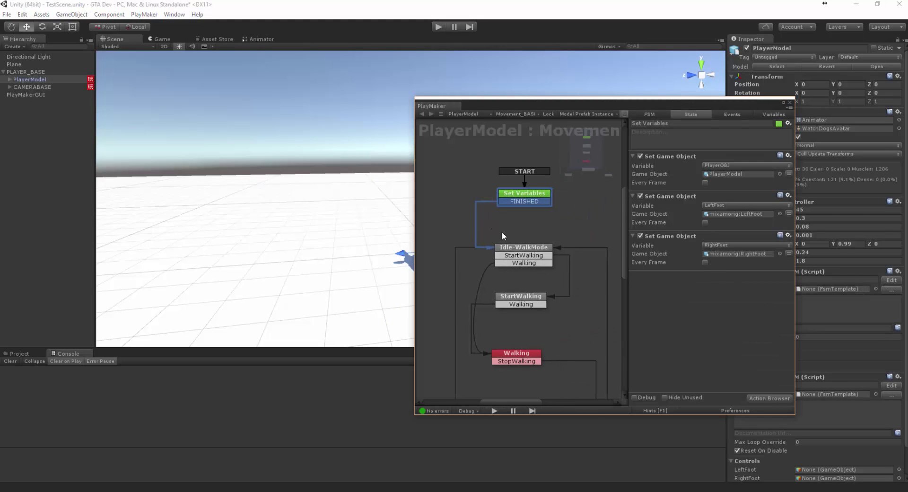
click(535, 248)
scroll(654, 322, down, 3)
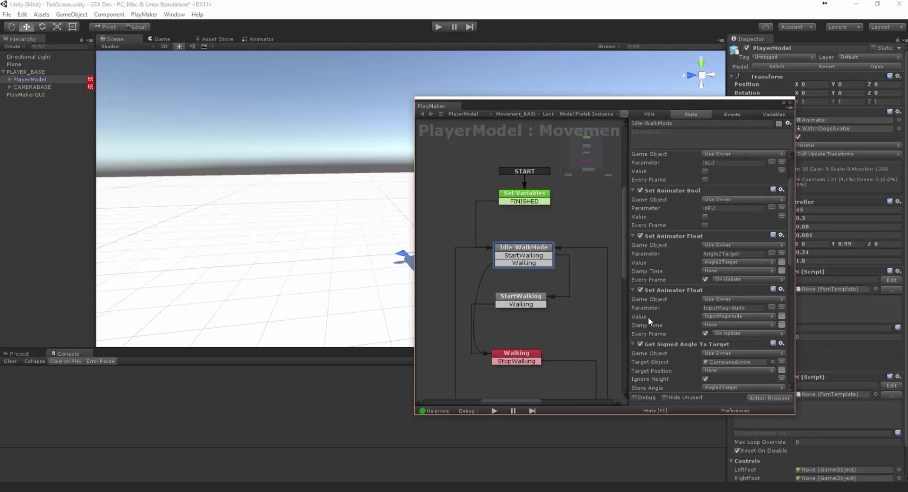
click(640, 290)
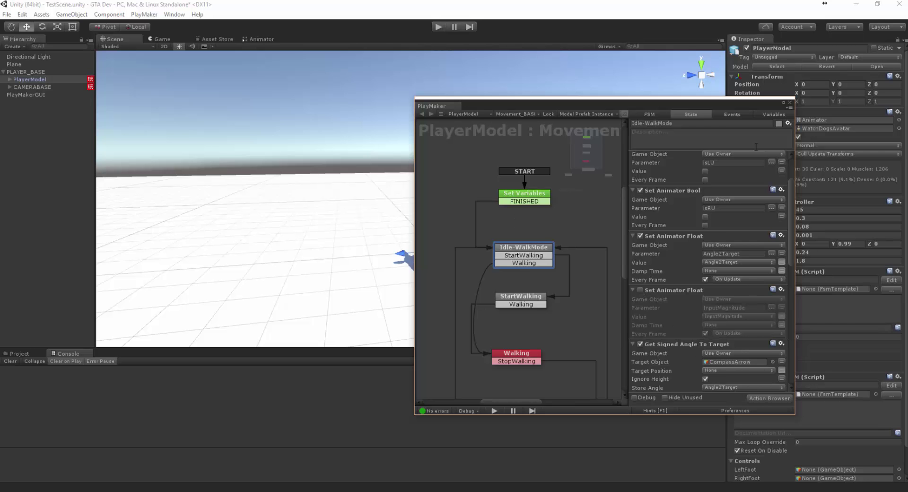
click(791, 103)
click(438, 26)
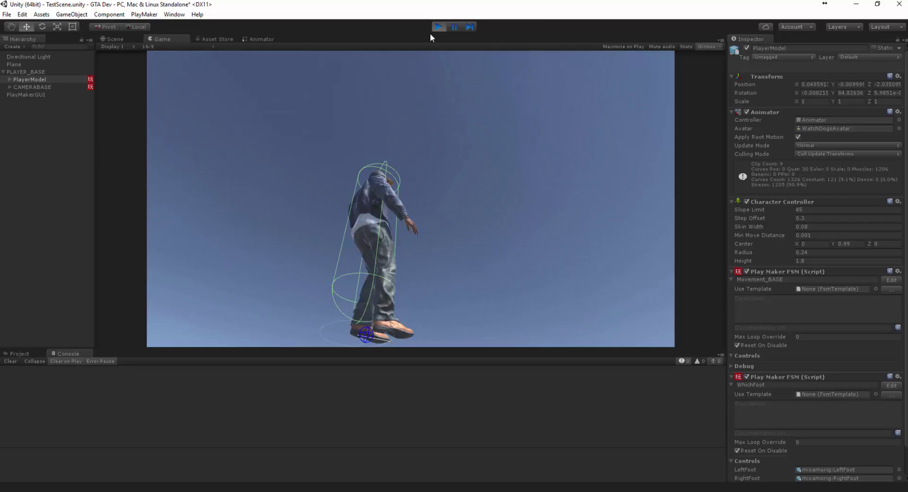
click(438, 26)
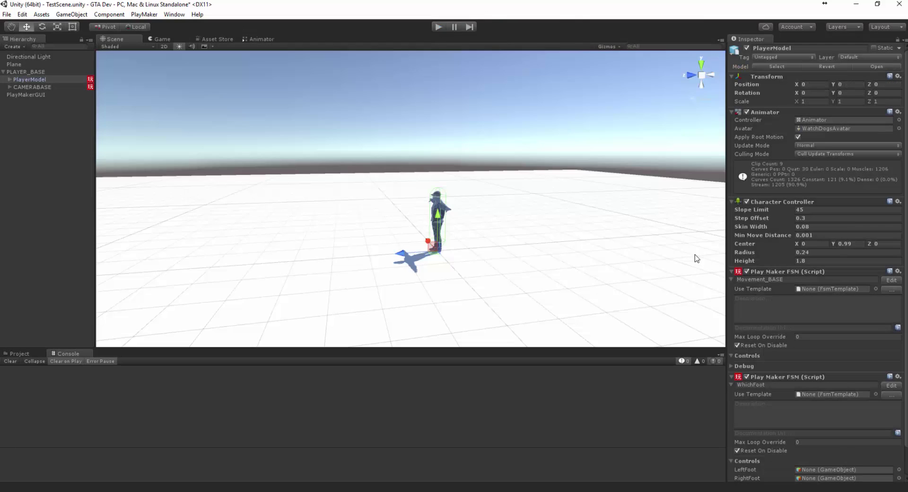
Set Float 2 of the Float Compare action in the Idle-WalkMode state to 0.1
click(891, 279)
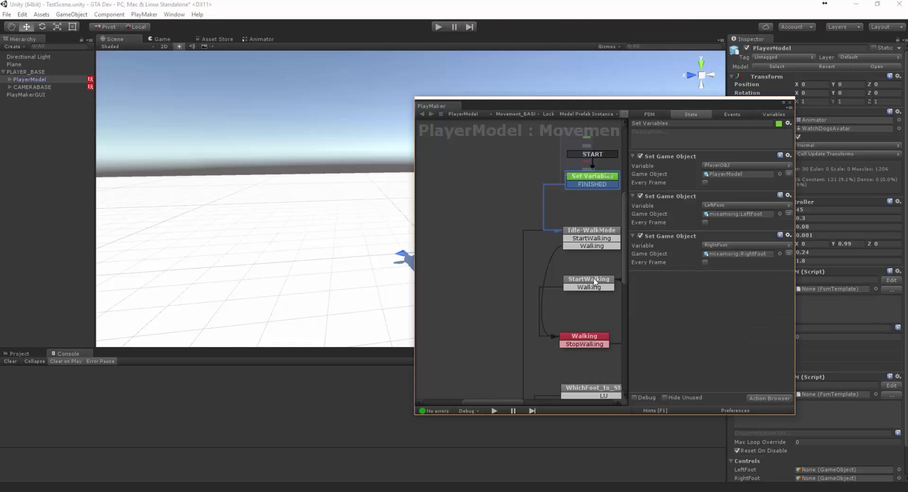
click(466, 233)
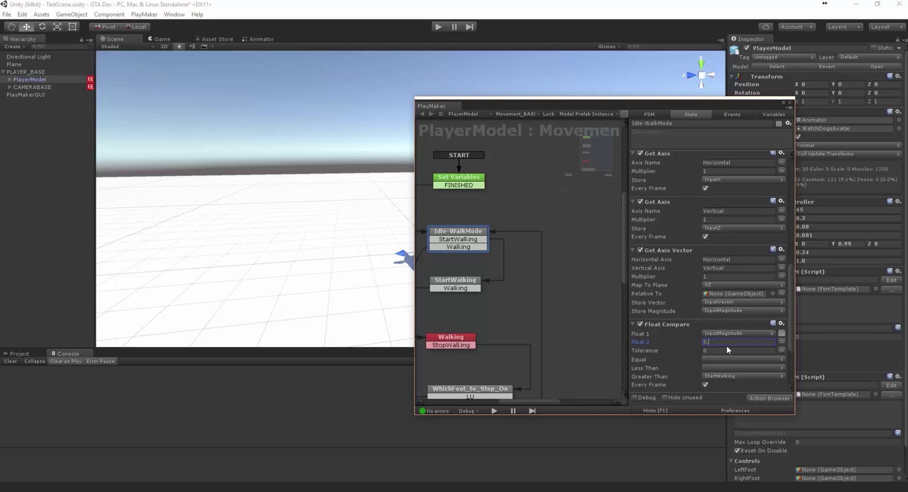
click(789, 103)
Playtest the character's sideways walk start with the 0.1 input threshold, and exit play mode
click(438, 27)
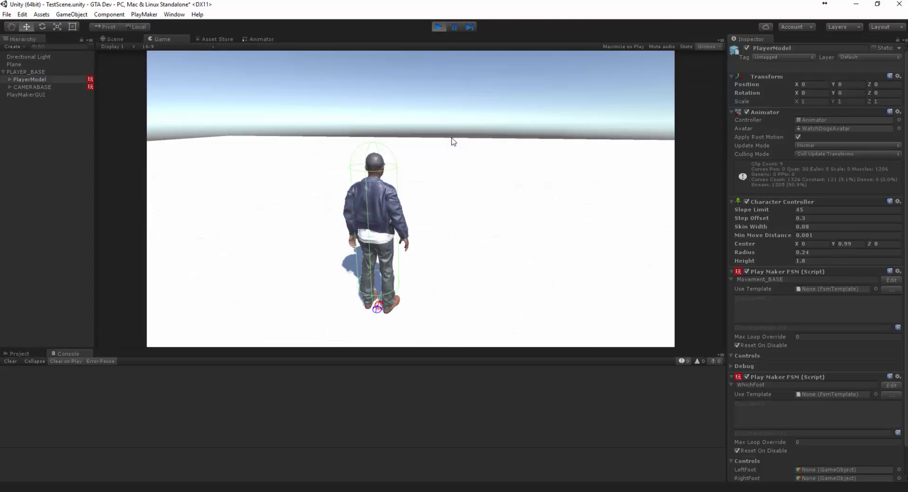
key(d)
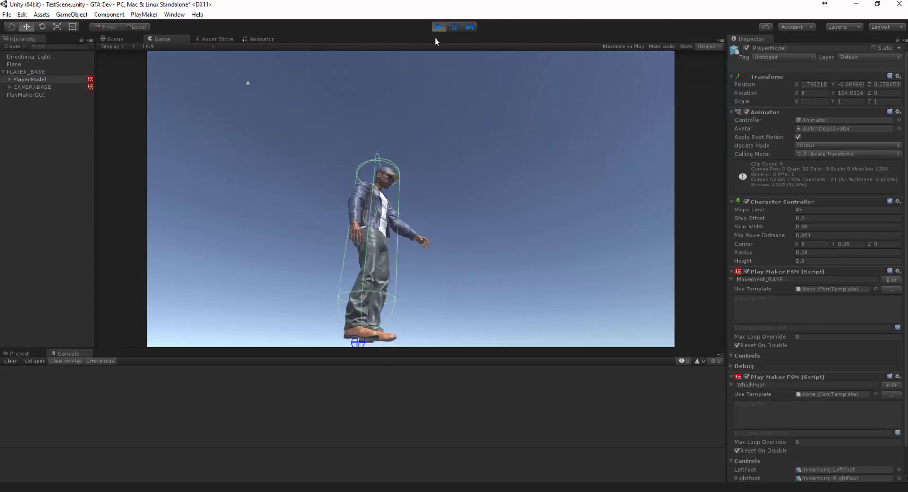
click(438, 27)
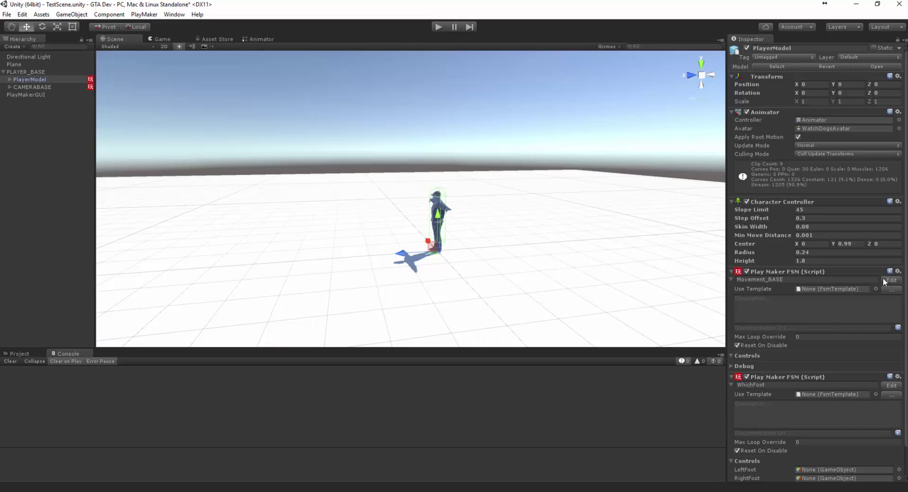
Lower the Float 2 threshold of the Float Compare action in the Idle-WalkMode state
click(884, 280)
click(592, 233)
scroll(669, 306, up, 5)
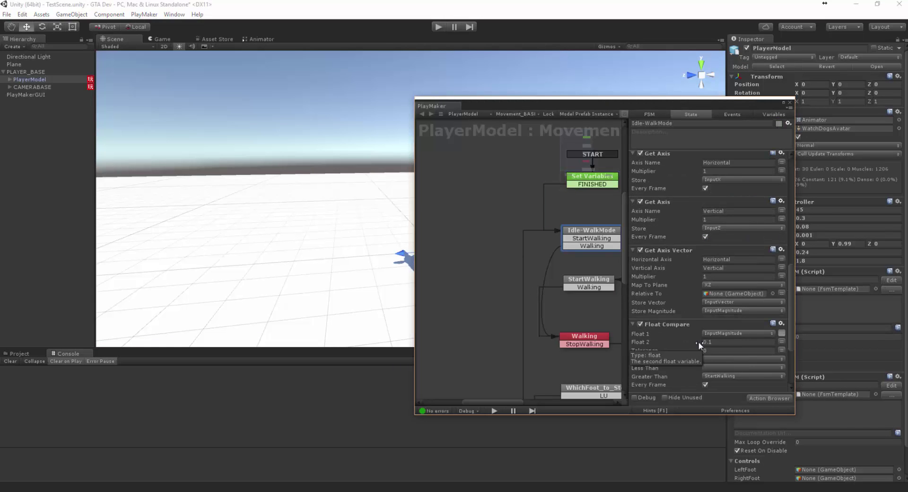
click(716, 341)
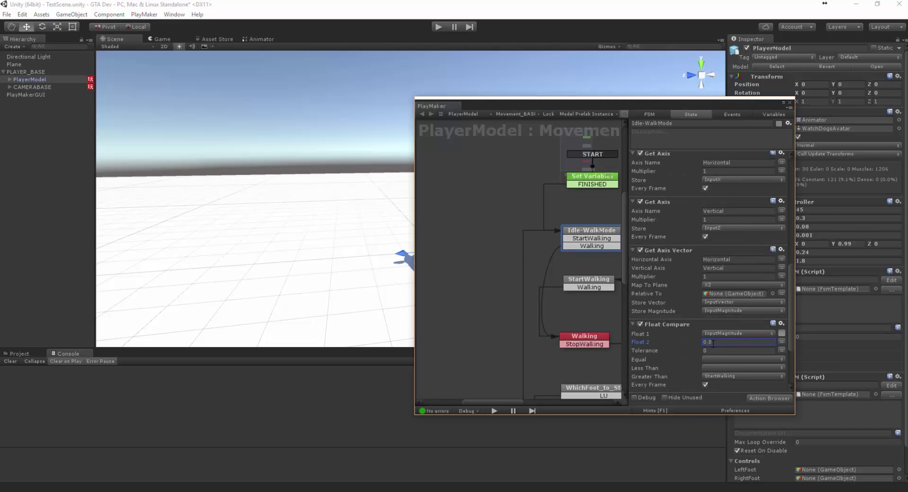
click(789, 102)
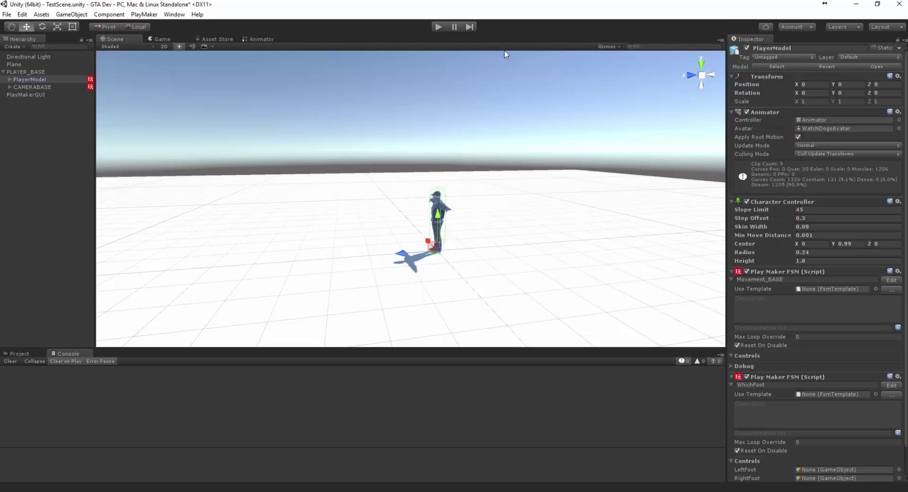
Playtest the character walking sideways and forward with the lowered input threshold, and exit play mode
click(438, 27)
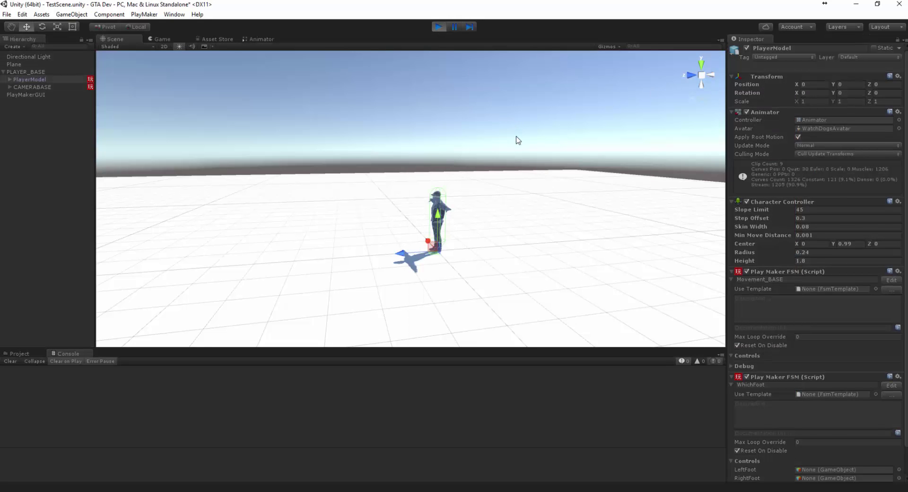
key(d)
key(w)
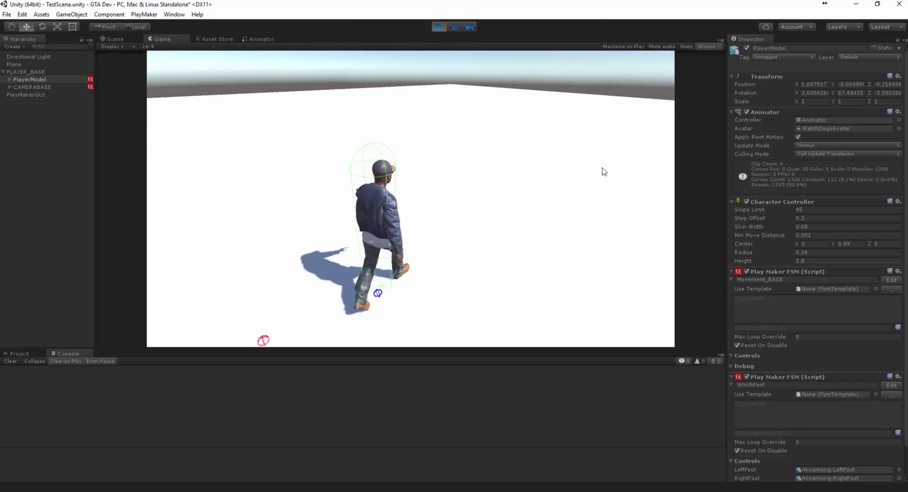
key(w)
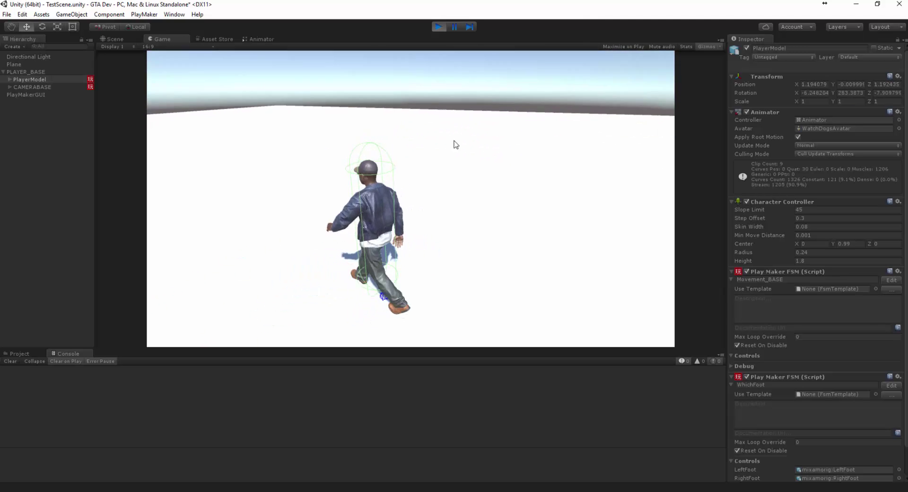
click(438, 27)
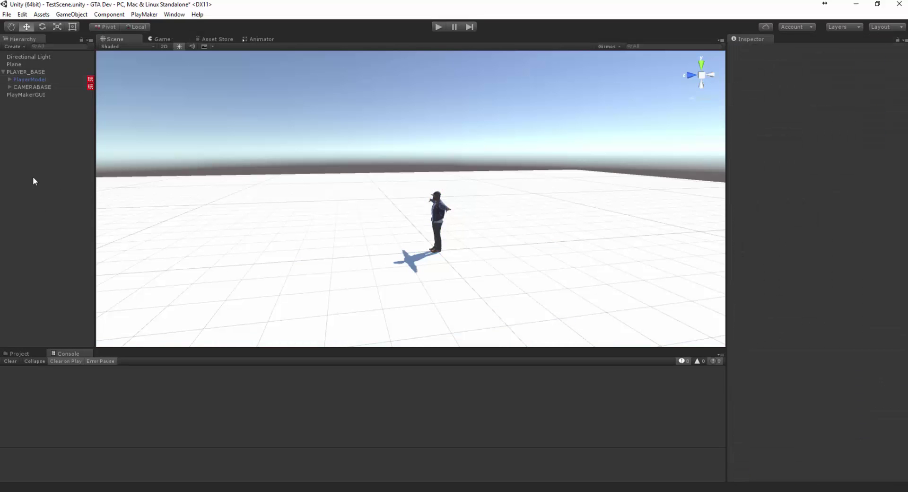
Add a cube to the scene and set its position to 0, 0, 0
right_click(33, 181)
mouse_move(60, 267)
click(128, 267)
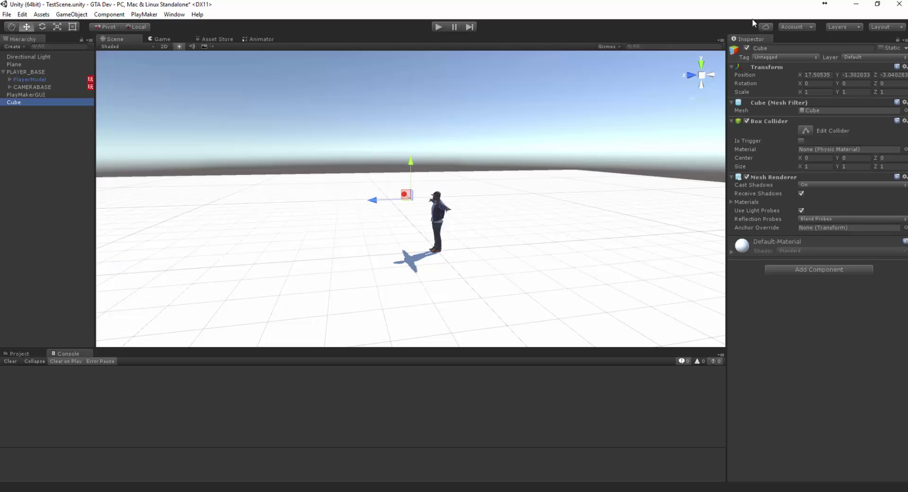
click(821, 74)
text(0)
key(Tab)
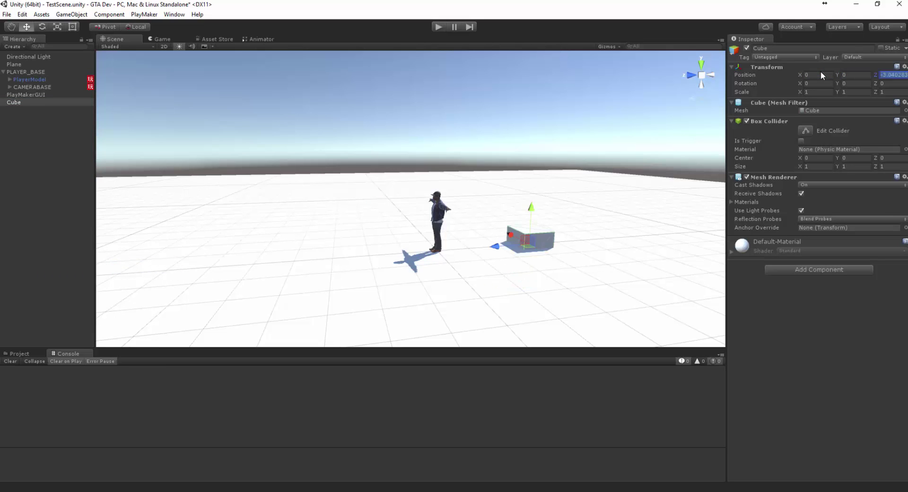
text(0)
key(Tab)
text(0)
Move the cube in front of the character to about Y 0.53 and Z 4.32, and stretch it to about 4.29 along X
drag(408, 252, 272, 258)
drag(292, 218, 288, 209)
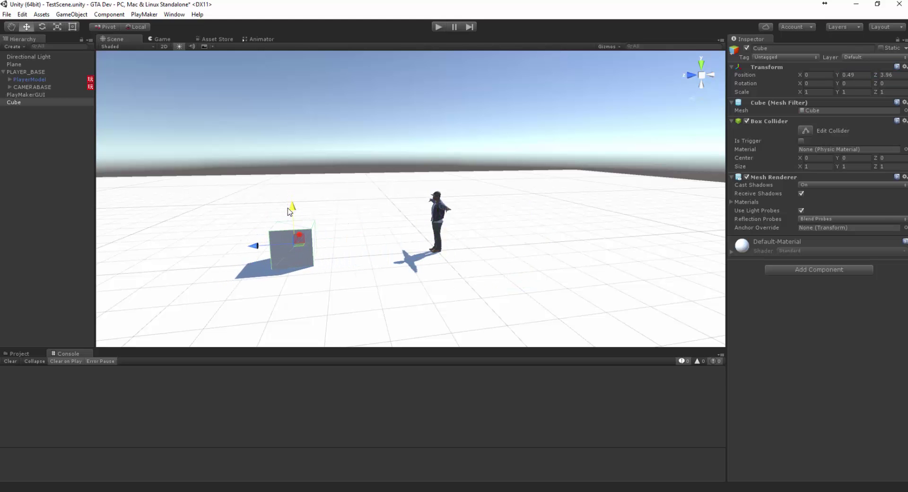
drag(260, 250, 250, 248)
key(f)
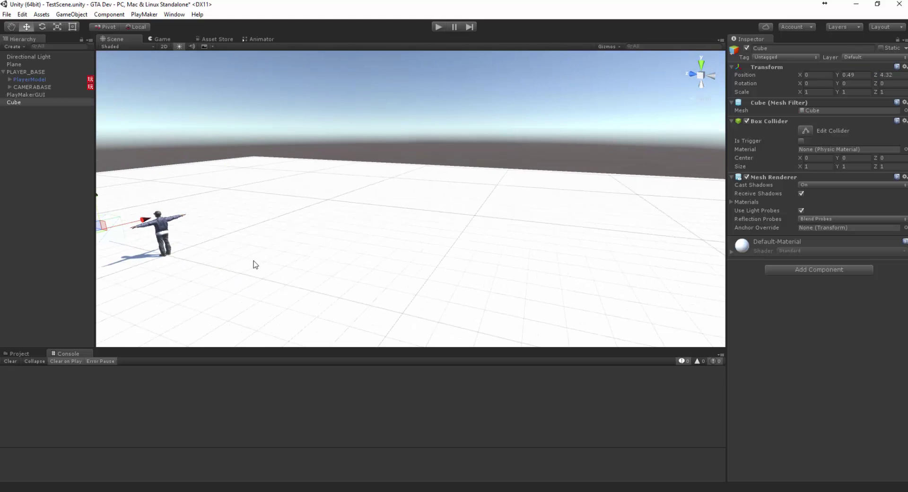
alt+drag(364, 239, 458, 246)
drag(411, 165, 410, 160)
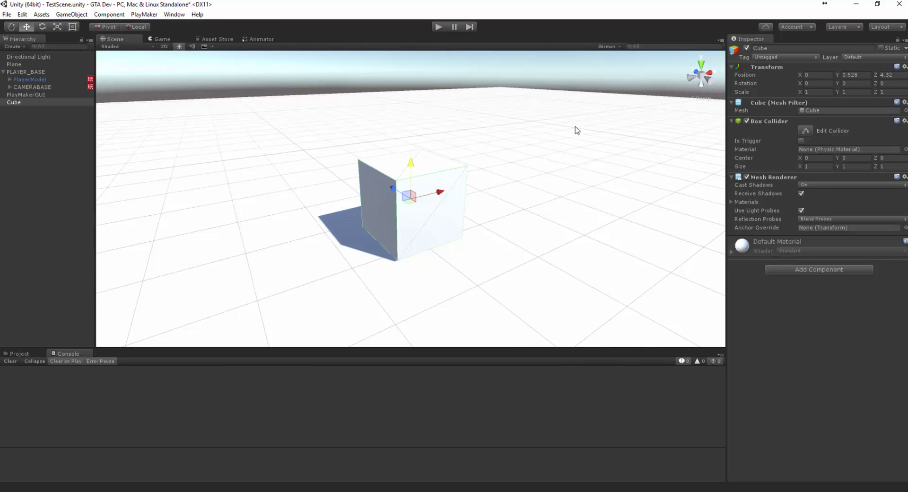
key(r)
drag(439, 192, 225, 342)
Create a folder named Materials in the project's Assets
click(35, 355)
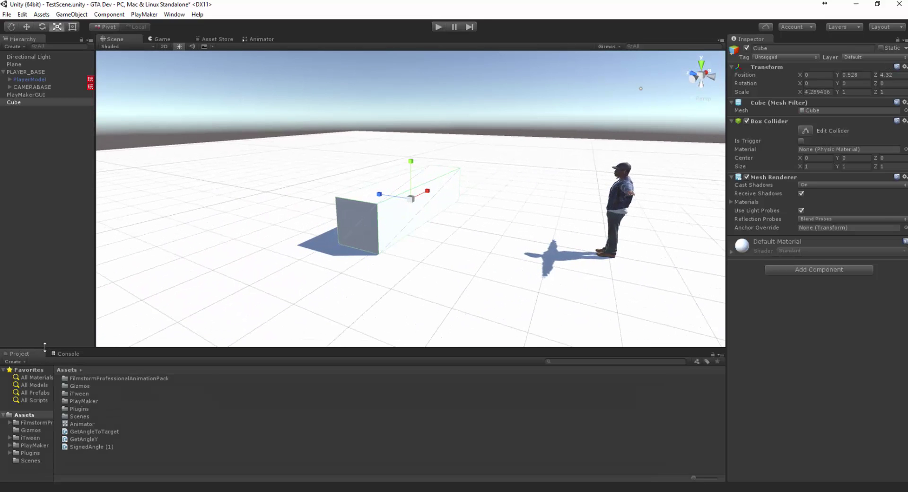
right_click(87, 465)
mouse_move(142, 289)
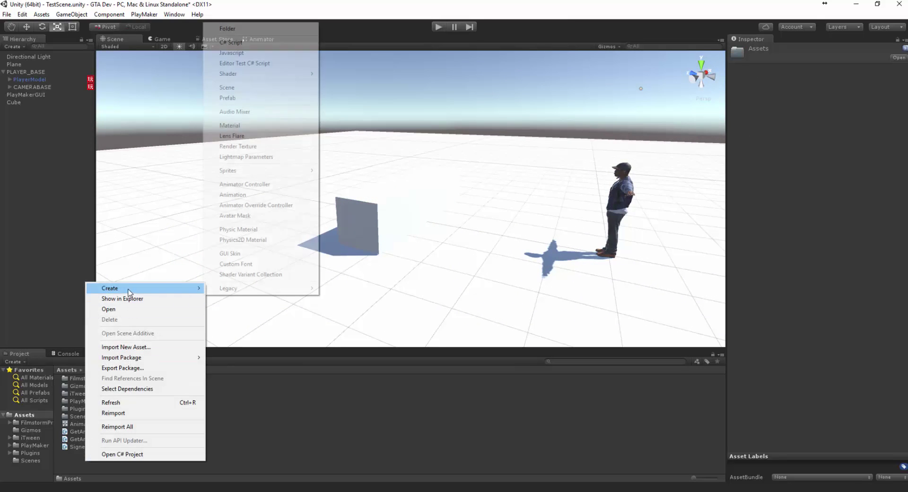
click(228, 28)
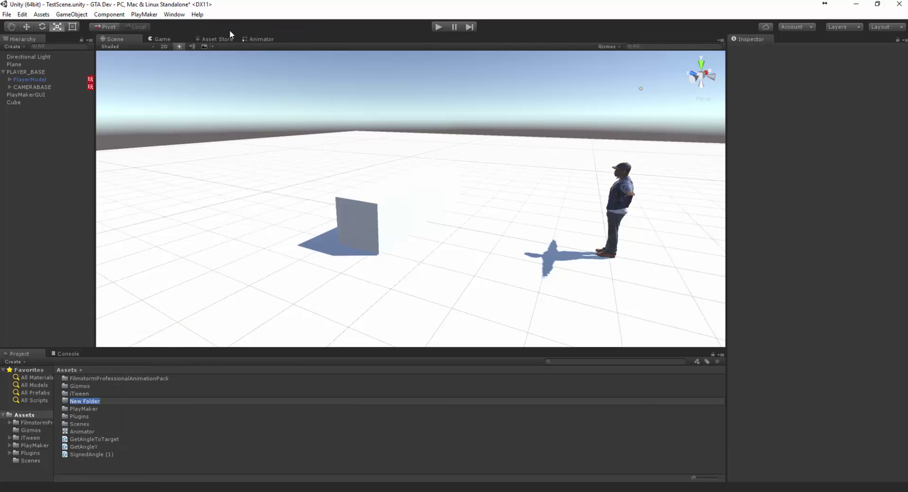
text(Materials)
key(Return)
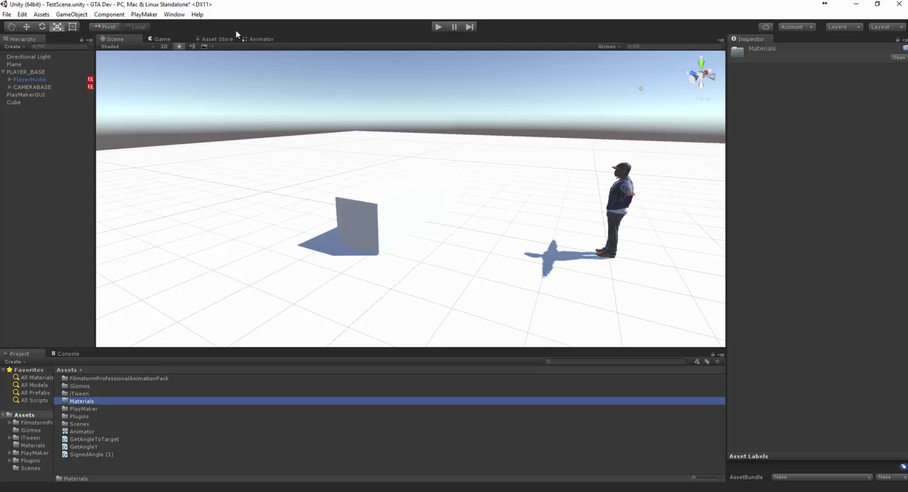
Create a material named Grey in the Materials folder and apply it to the cube
double_click(92, 403)
right_click(92, 403)
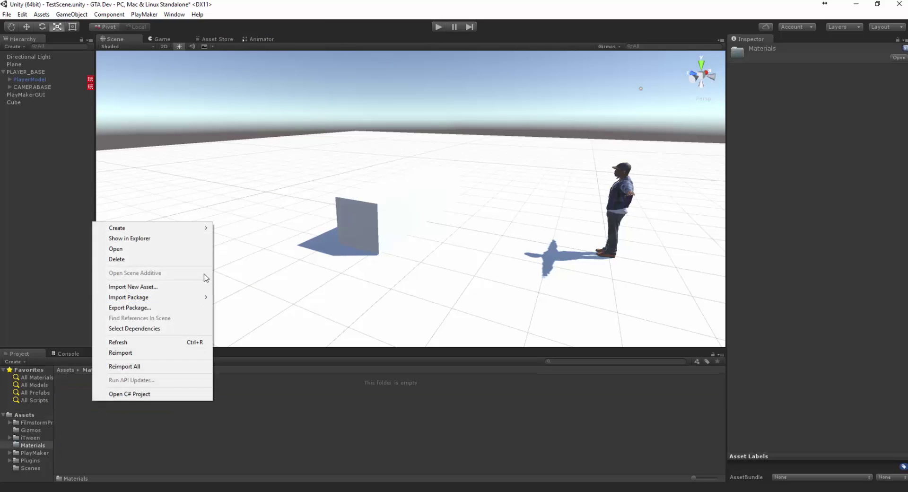
mouse_move(201, 228)
click(259, 324)
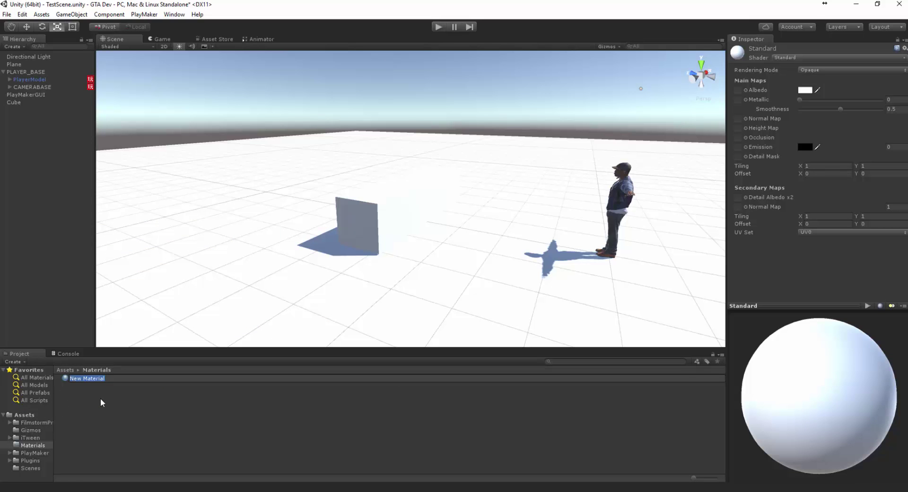
text(Grey)
key(Return)
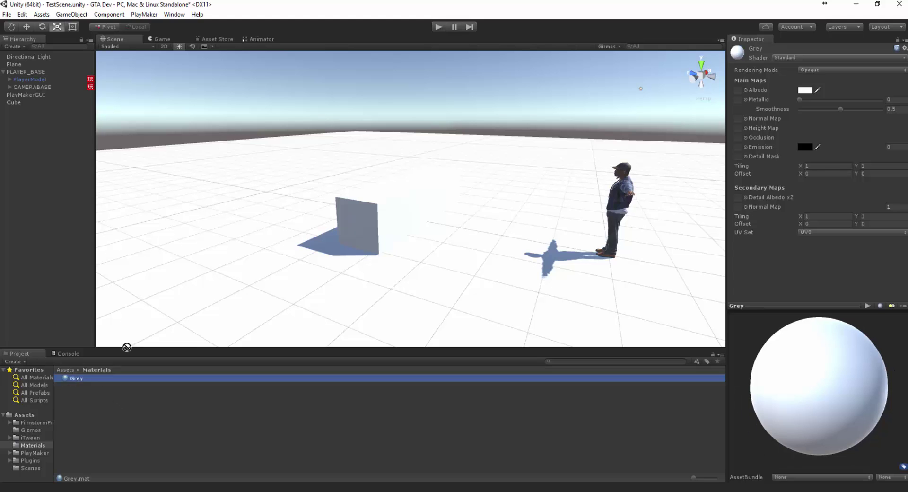
drag(127, 347, 344, 210)
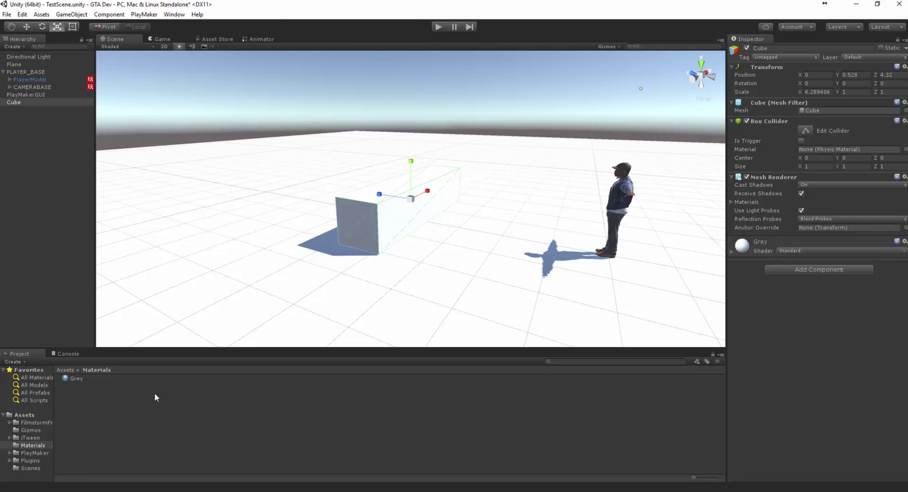
Set the Grey material's albedo colour to a dark grey
click(731, 253)
click(805, 283)
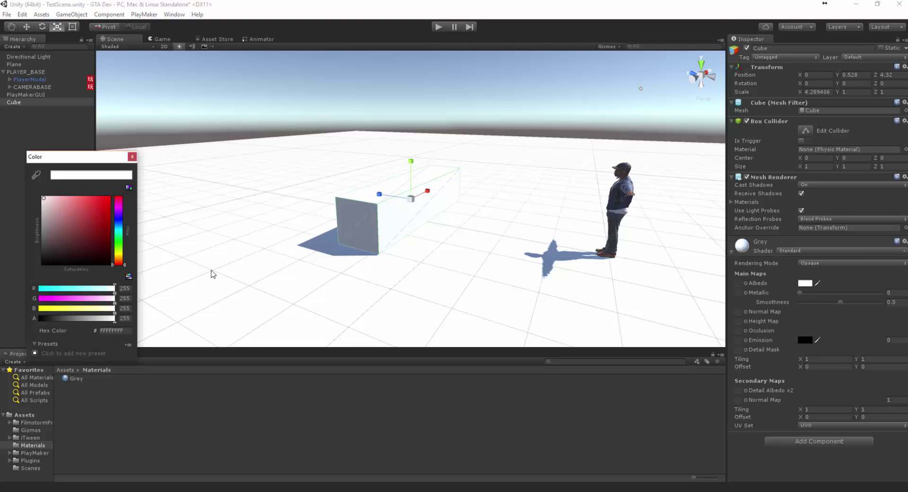
drag(83, 249, 29, 257)
click(133, 156)
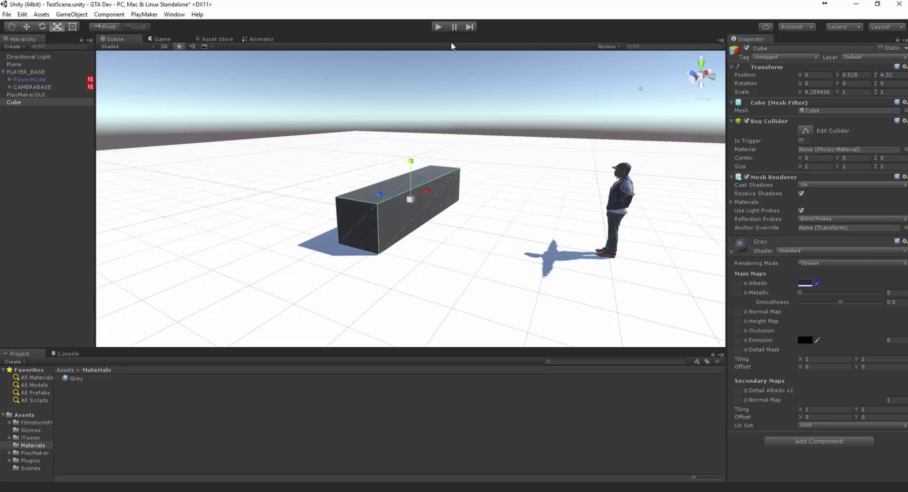
Run the scene and walk the character around and up to the cube to test the collision, and stop playback
click(440, 27)
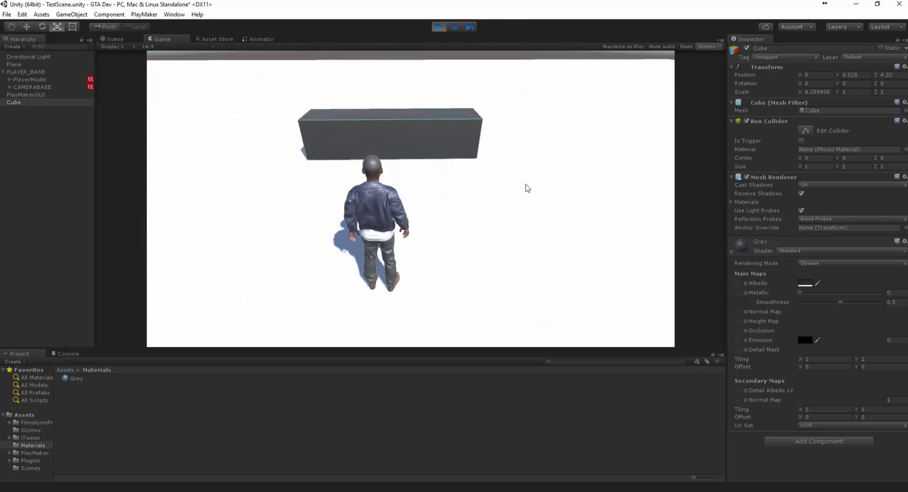
key(w)
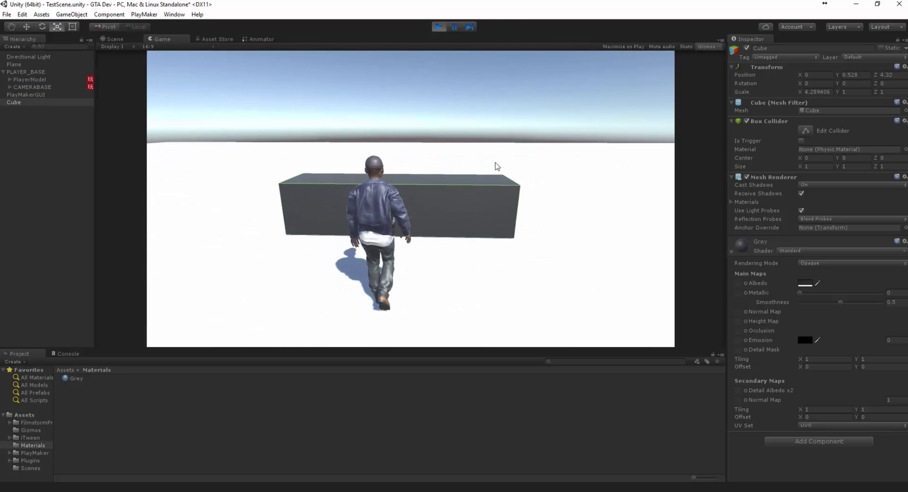
key(s)
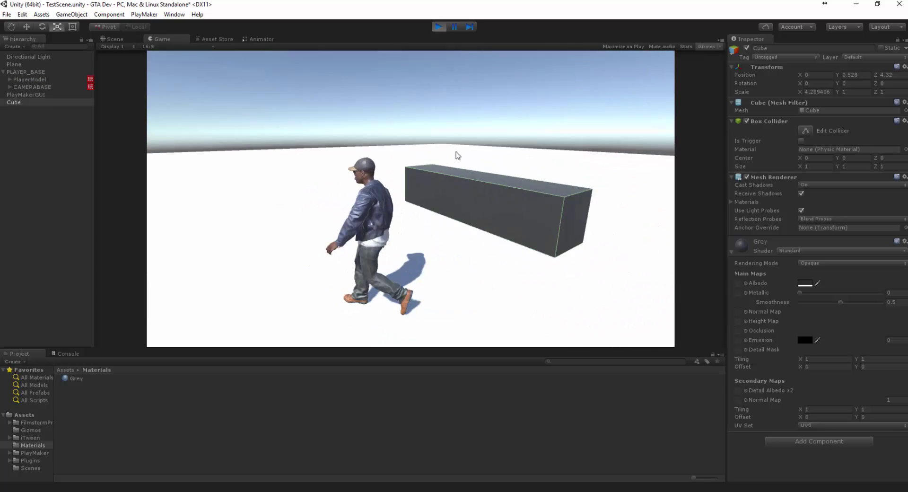
key(w)
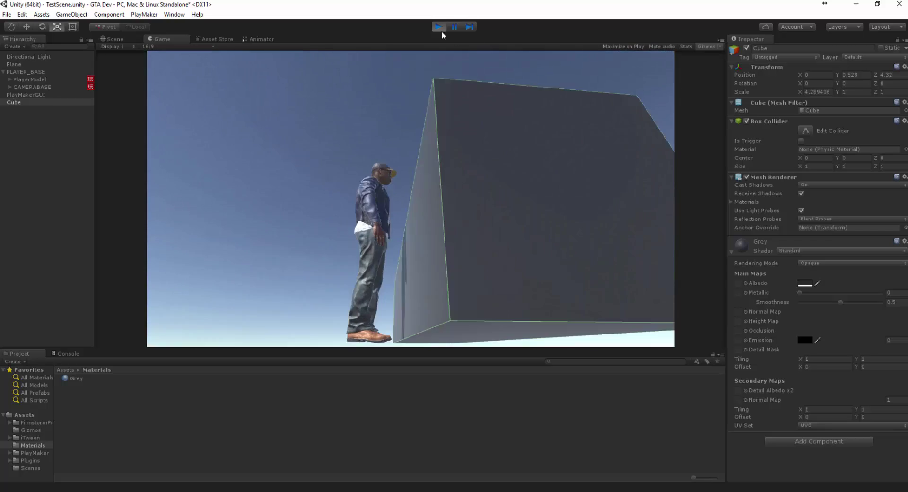
click(438, 27)
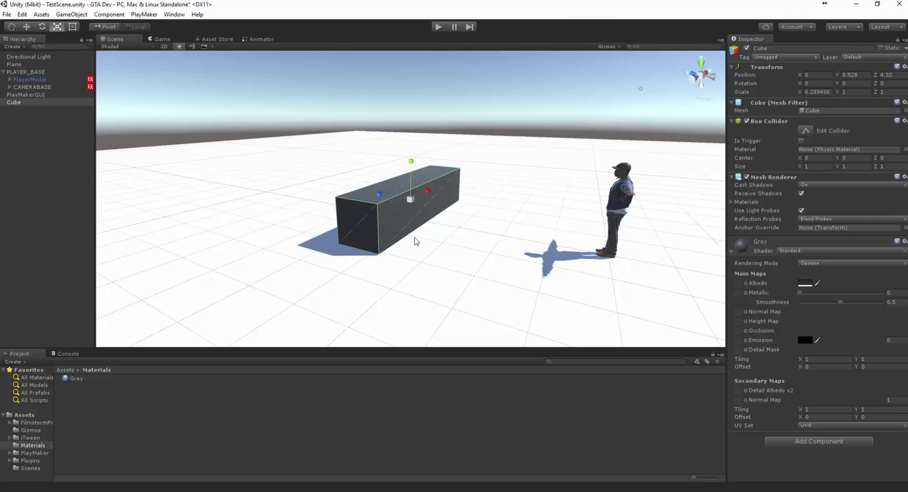
Lower the cube's height to a Y scale of about 0.73 and move it down to about Y 0.36
drag(412, 161, 413, 171)
key(w)
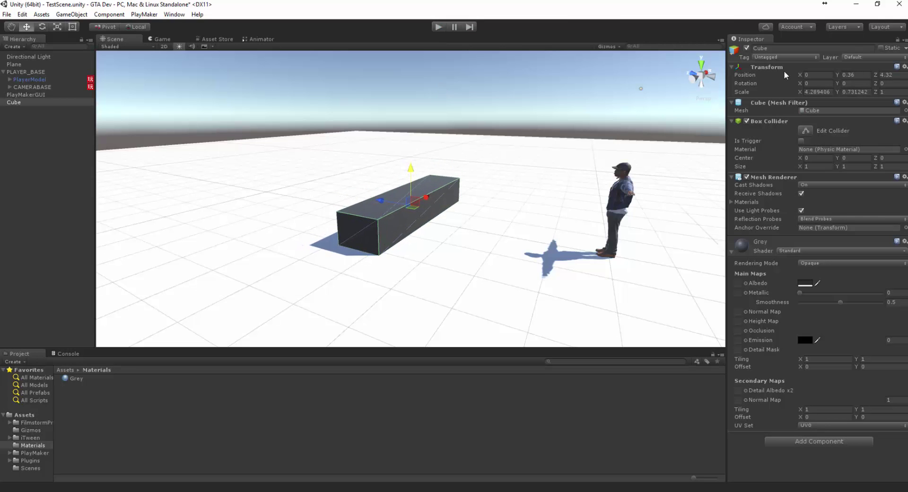
Add a new tag named LowVault to the project's tag list
click(777, 58)
click(771, 143)
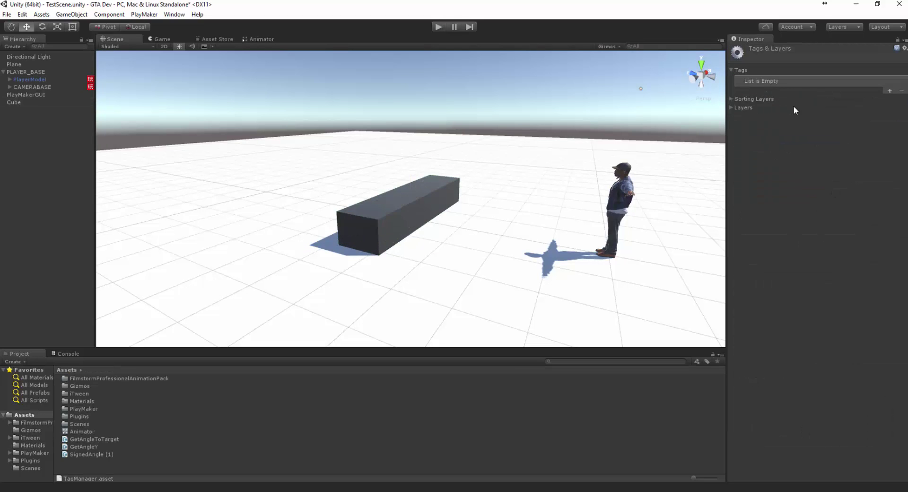
click(889, 91)
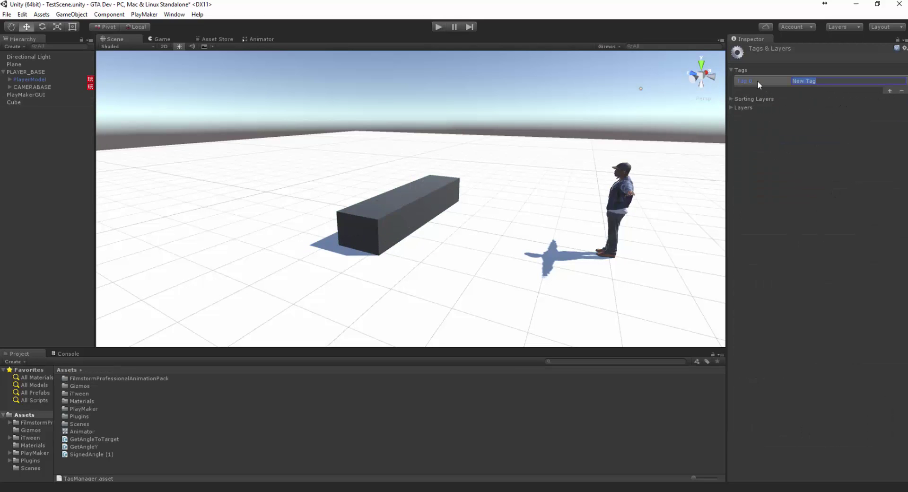
text(LowVault)
key(Return)
Assign the LowVault tag to the cube and test-run the scene with the character standing at it
click(365, 200)
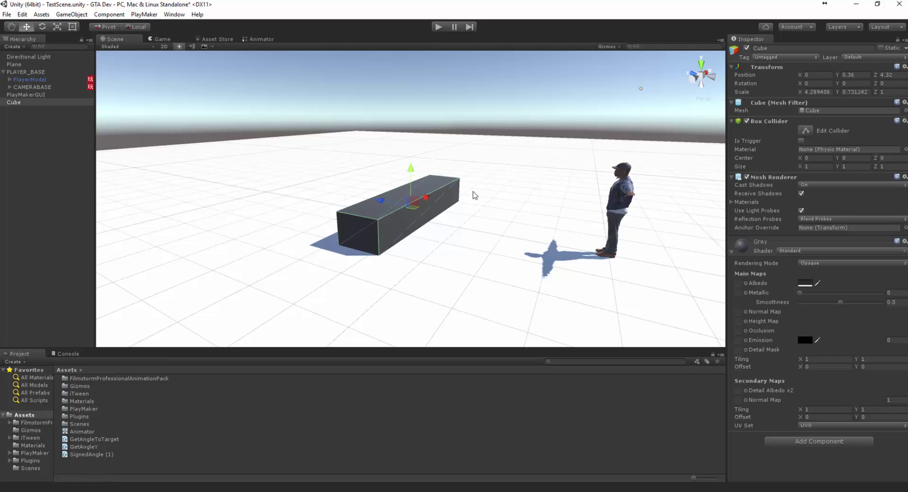
click(775, 56)
click(778, 141)
click(440, 27)
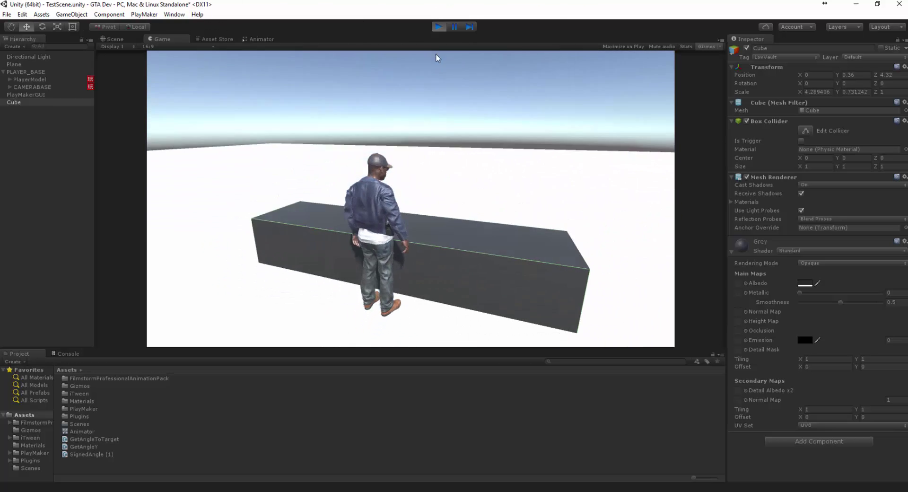
click(438, 27)
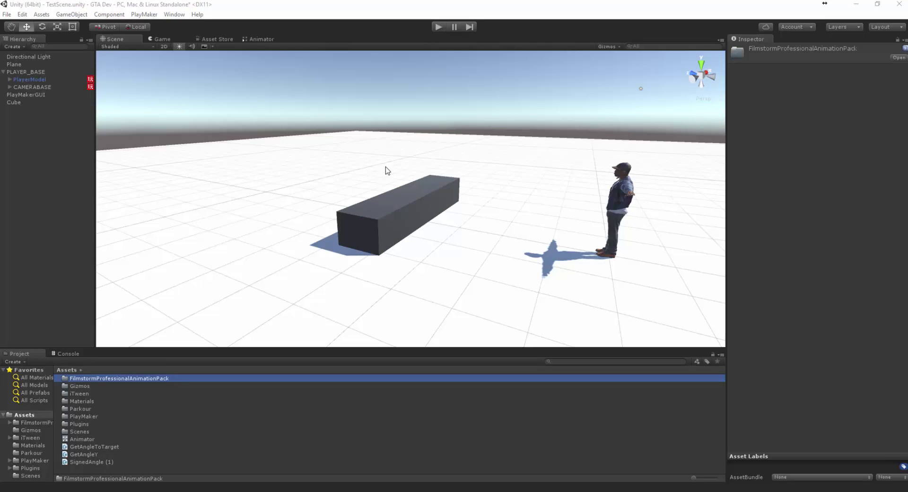
Create an empty child object under PlayerModel
click(30, 81)
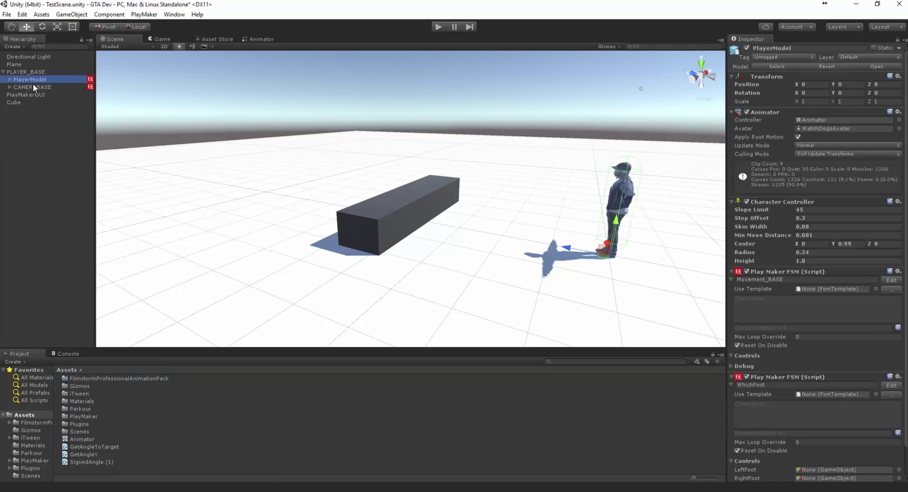
scroll(816, 250, down, 3)
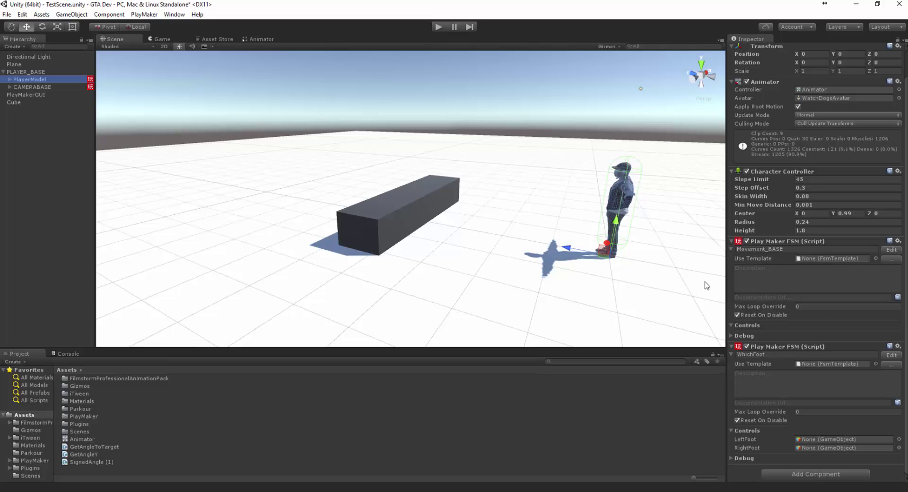
click(9, 80)
right_click(27, 86)
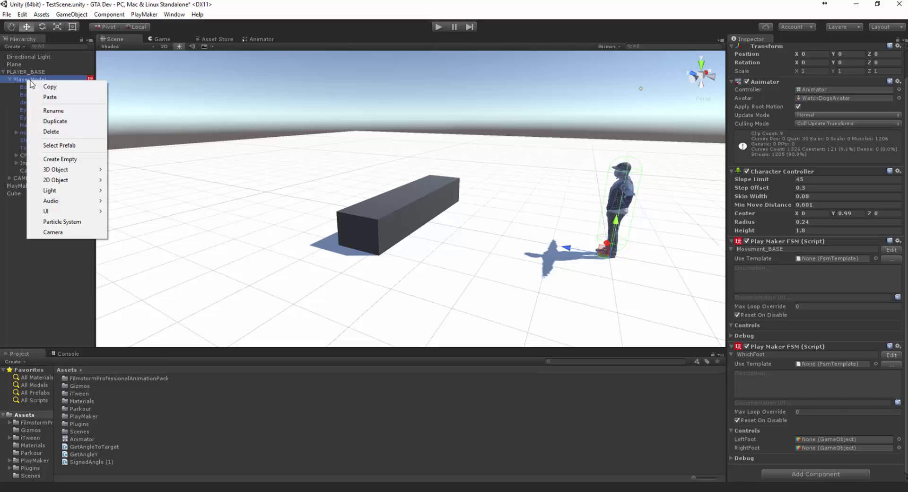
click(72, 161)
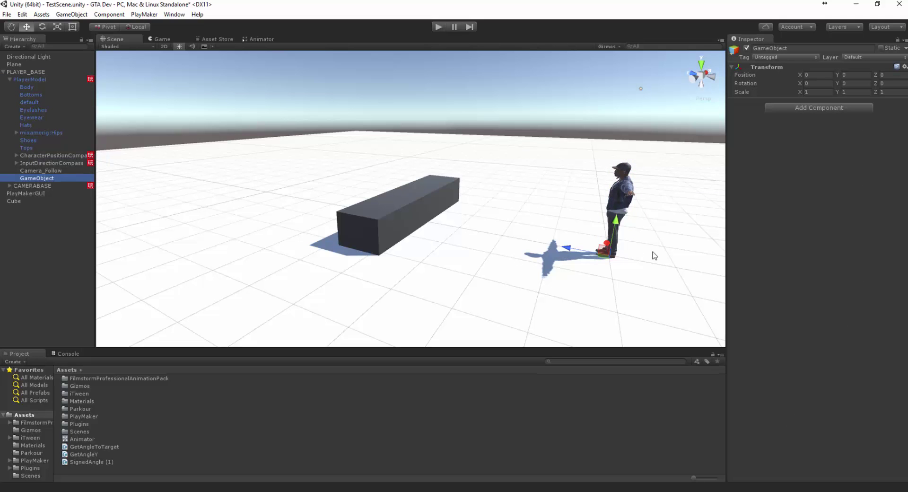
Move the new empty object in front of the character's lower legs, to about Y 0.26 and Z 0.34
alt+drag(654, 255, 644, 253)
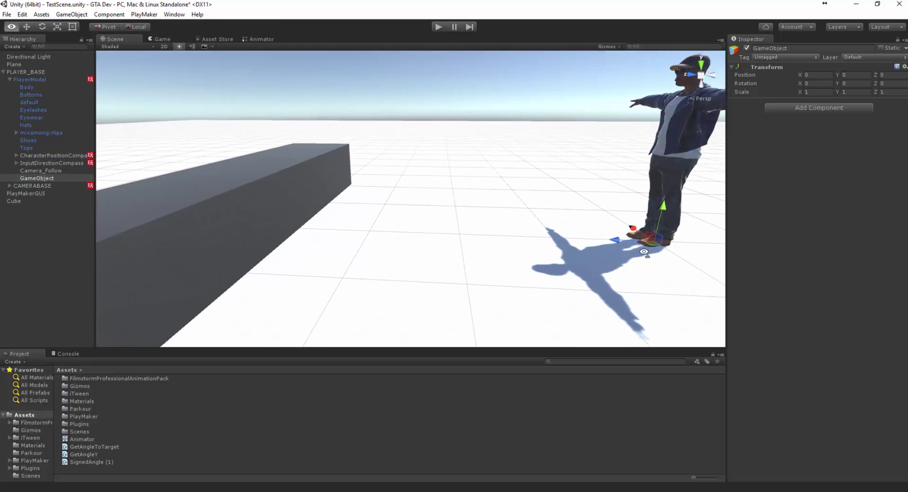
scroll(645, 252, down, 3)
drag(562, 234, 581, 251)
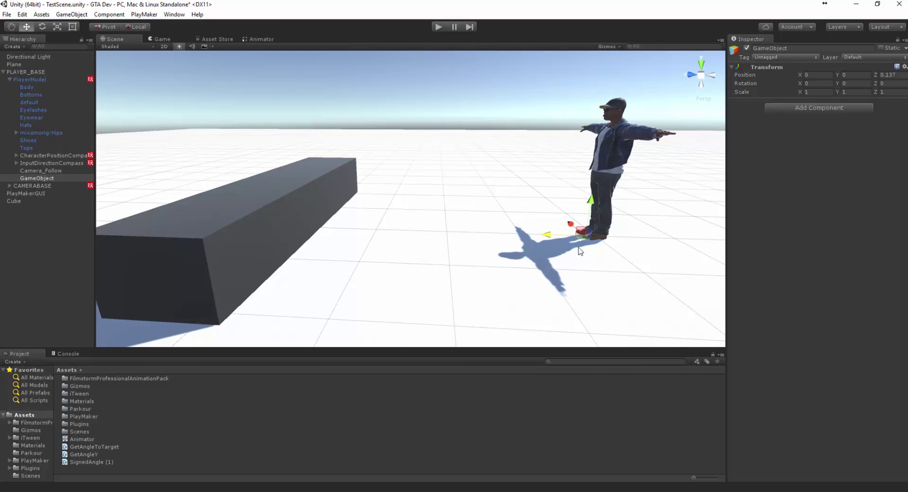
middle_drag(333, 244, 400, 164)
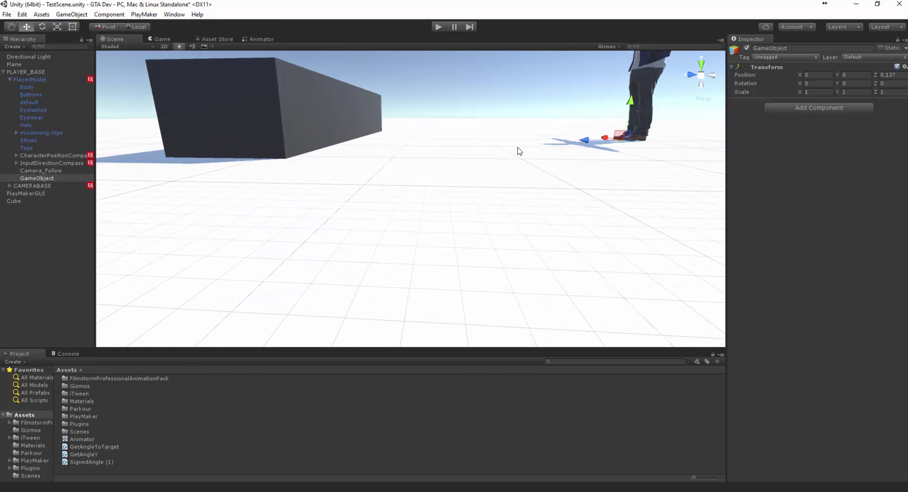
scroll(519, 151, down, 5)
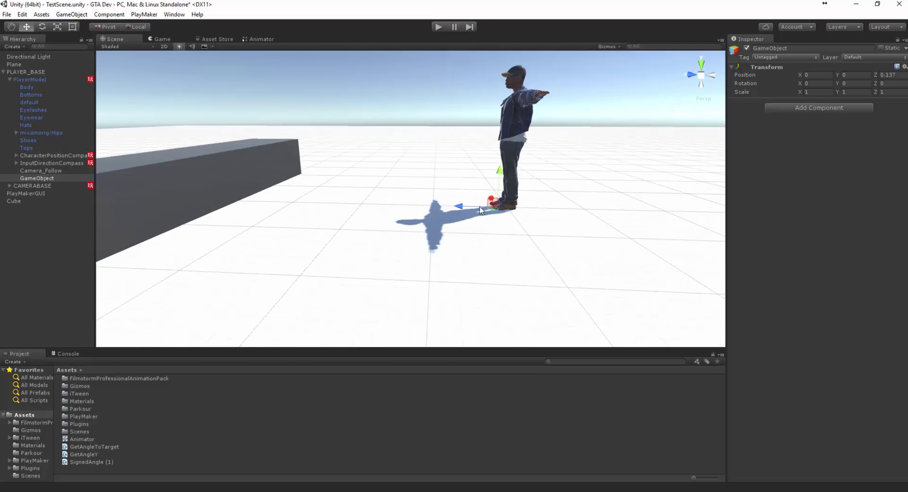
drag(473, 208, 481, 141)
Refine the empty object's position to about Y 0.32 and Z 0.38, checking it against the character and the cube
click(26, 79)
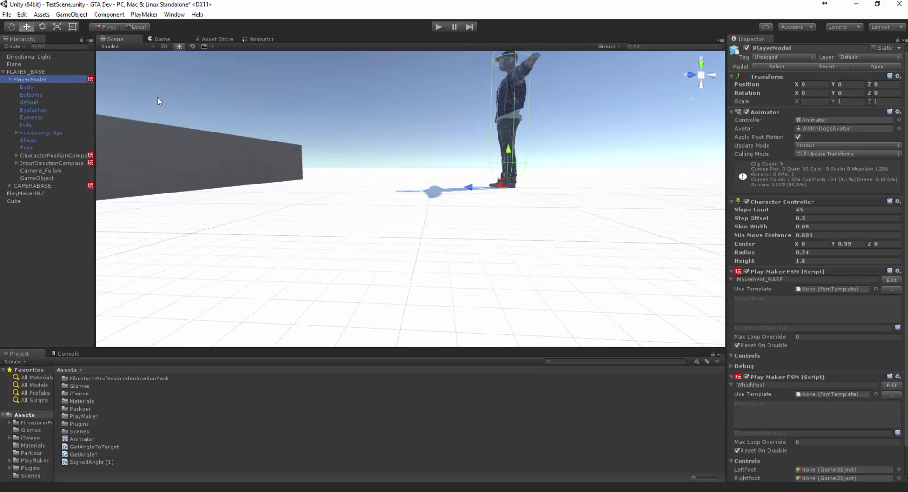
key(f)
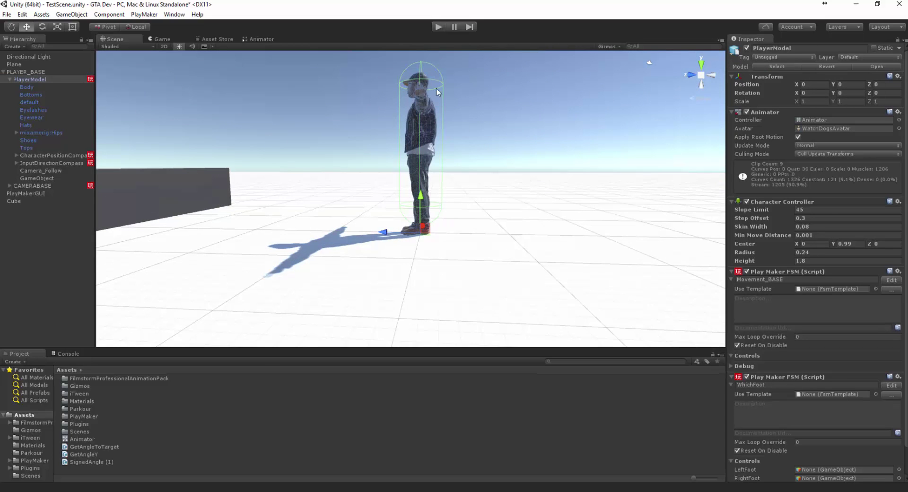
scroll(432, 235, up, 5)
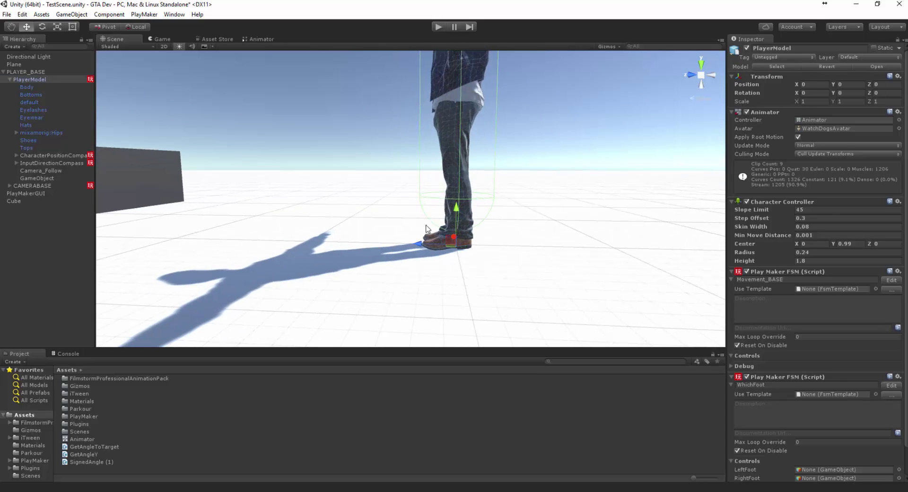
click(41, 179)
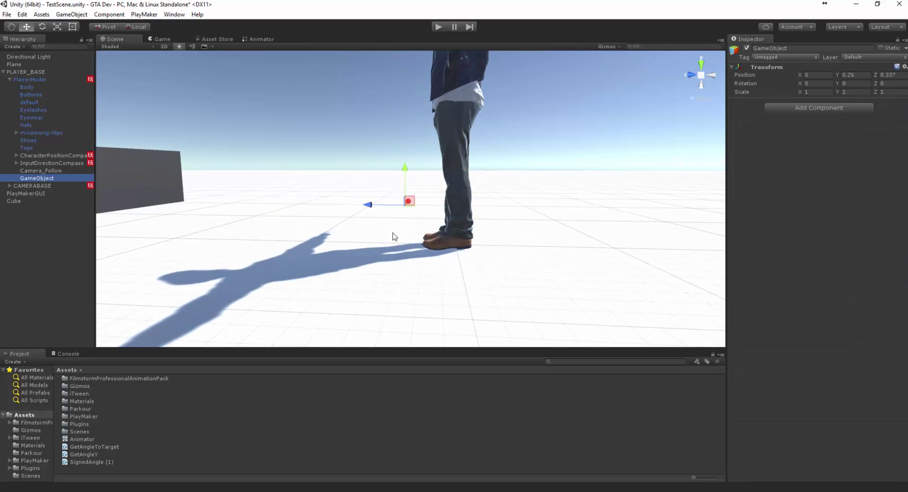
drag(363, 205, 362, 206)
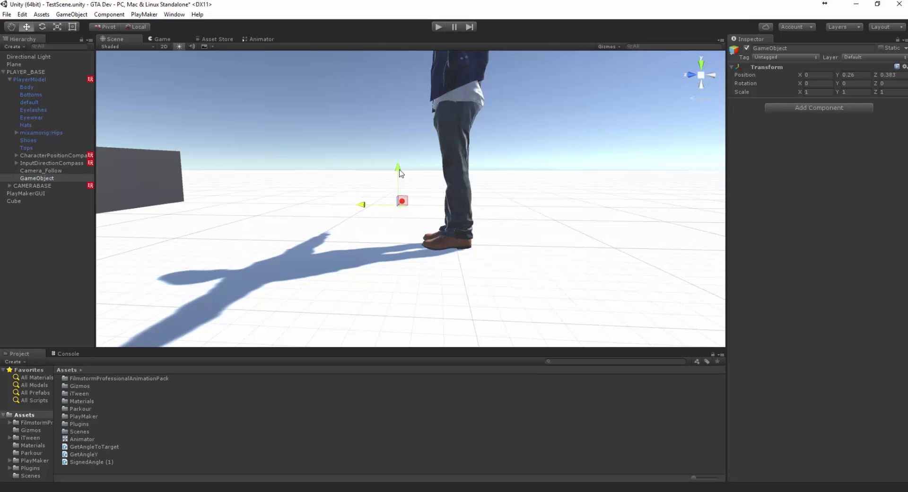
drag(400, 170, 409, 201)
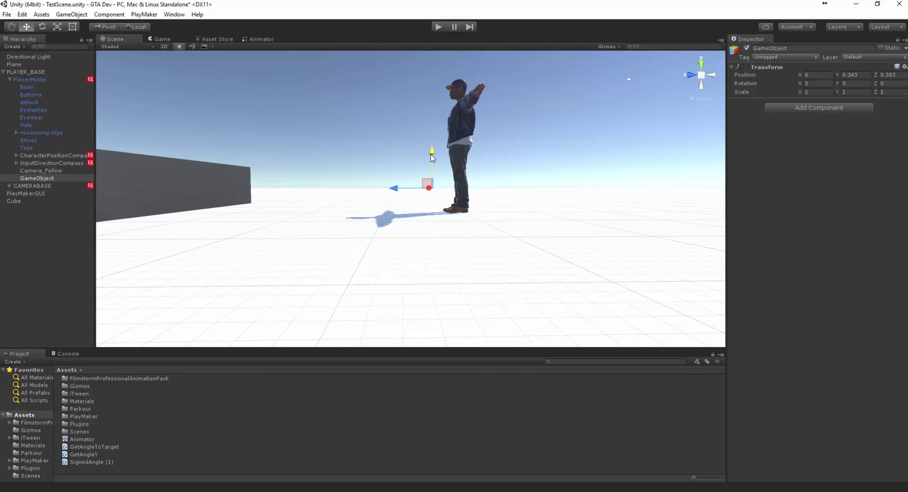
click(28, 81)
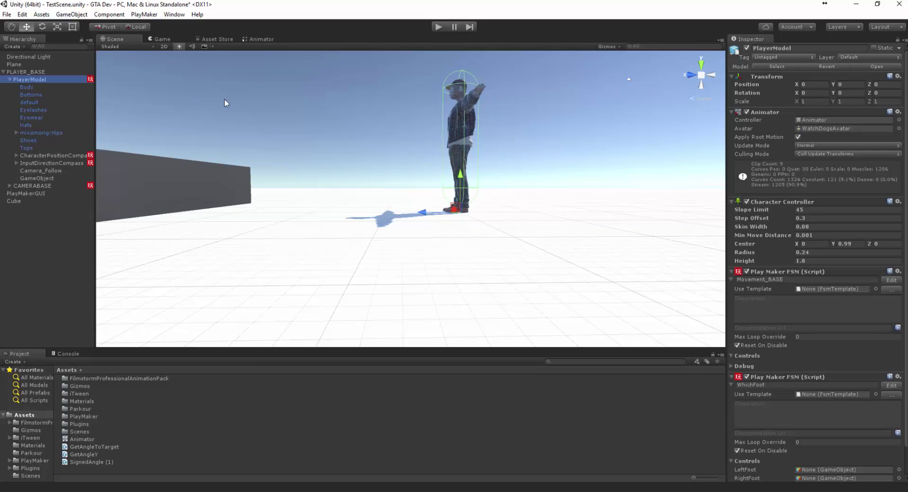
middle_drag(353, 248, 306, 241)
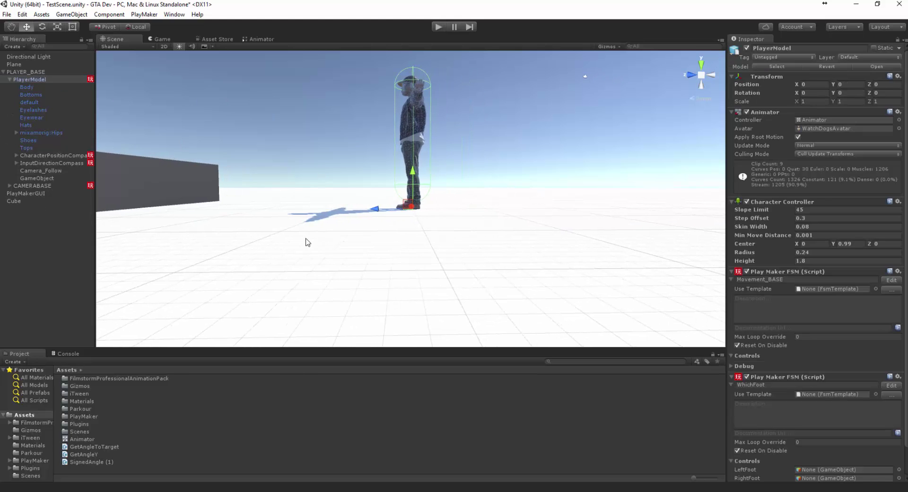
click(55, 178)
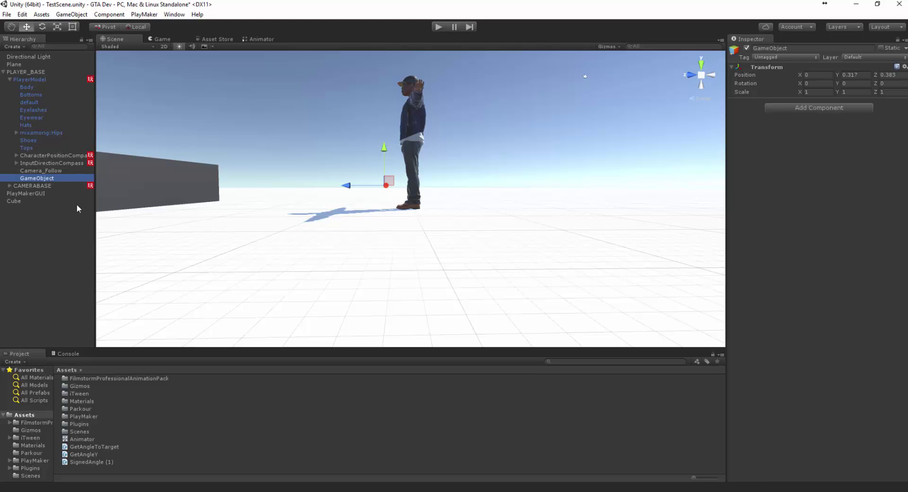
alt+drag(336, 253, 391, 279)
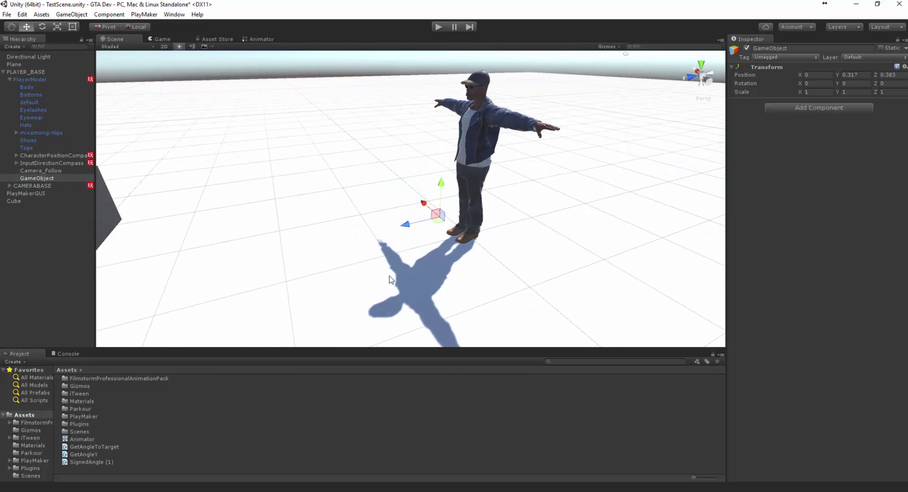
Rename the empty child object as ObjectClimbRaycast
click(58, 179)
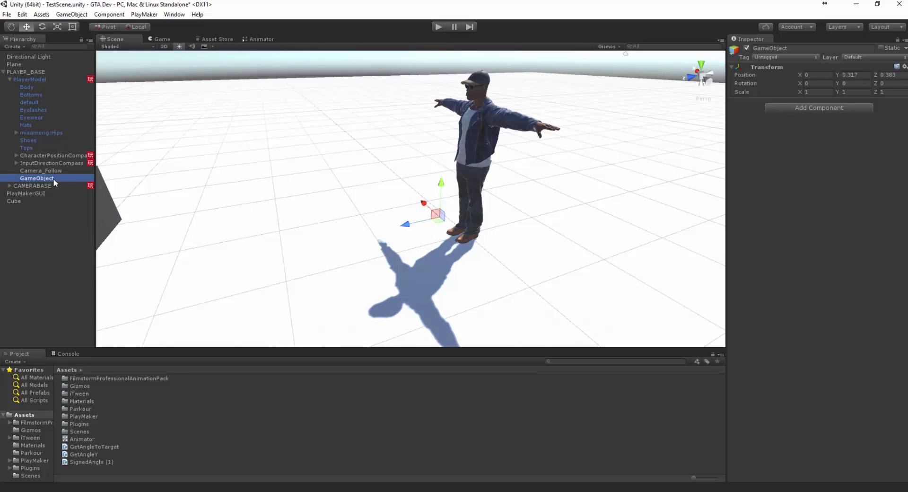
click(53, 177)
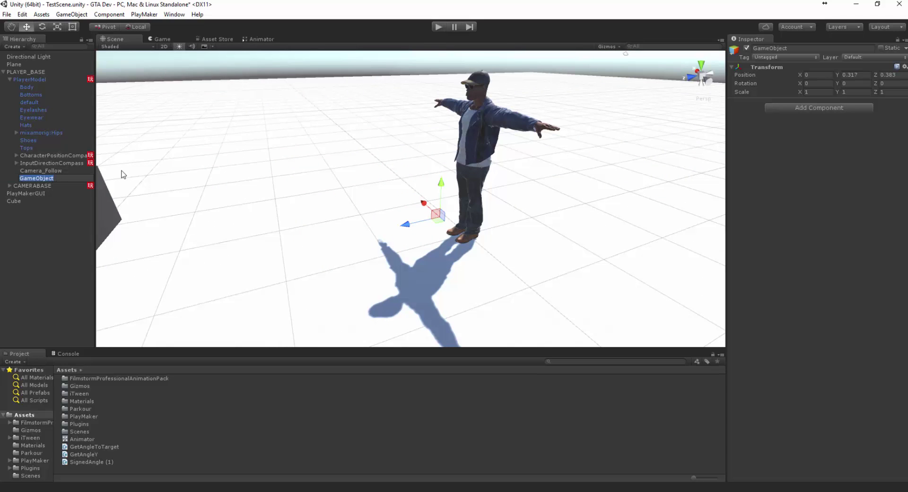
text(ObjectClimbRaycast)
key(Return)
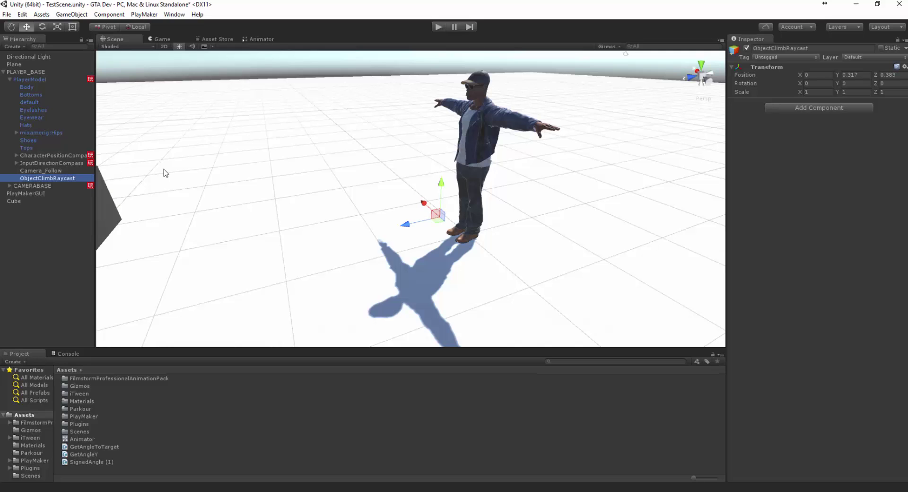
alt+drag(464, 238, 398, 197)
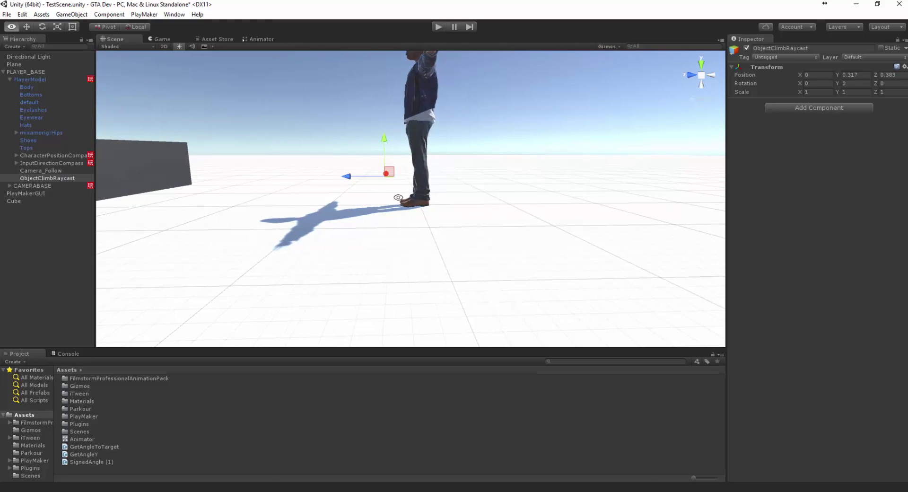
Add a PlayMakerFSM component named Object_Climb_Raycast to ObjectClimbRaycast and open it in a widened FSM editor window
click(832, 105)
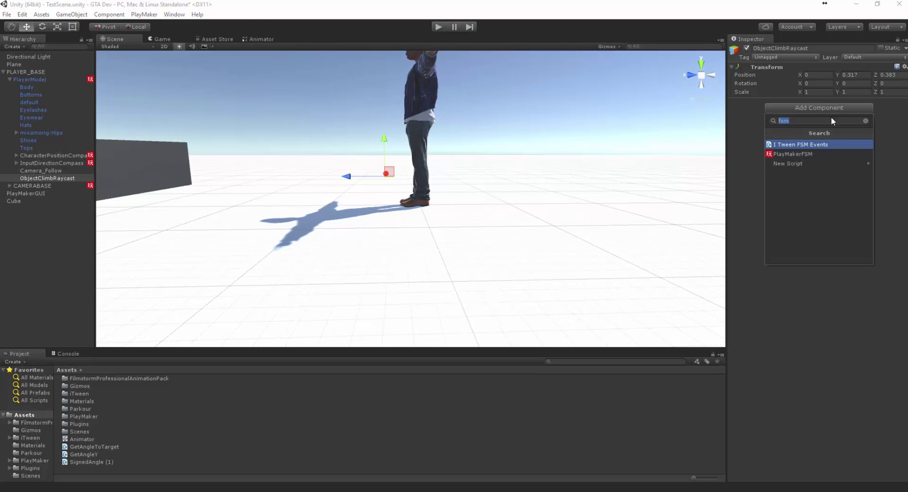
click(804, 153)
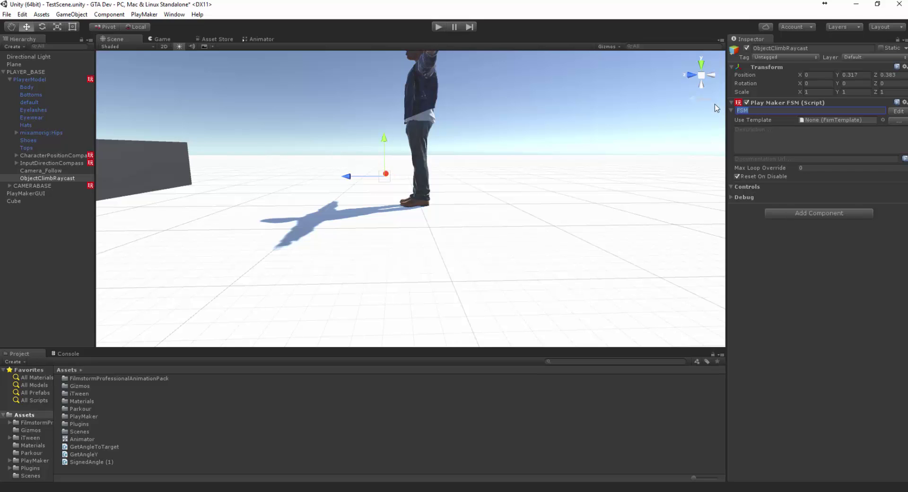
text(Object_Climb_Raycast)
click(898, 111)
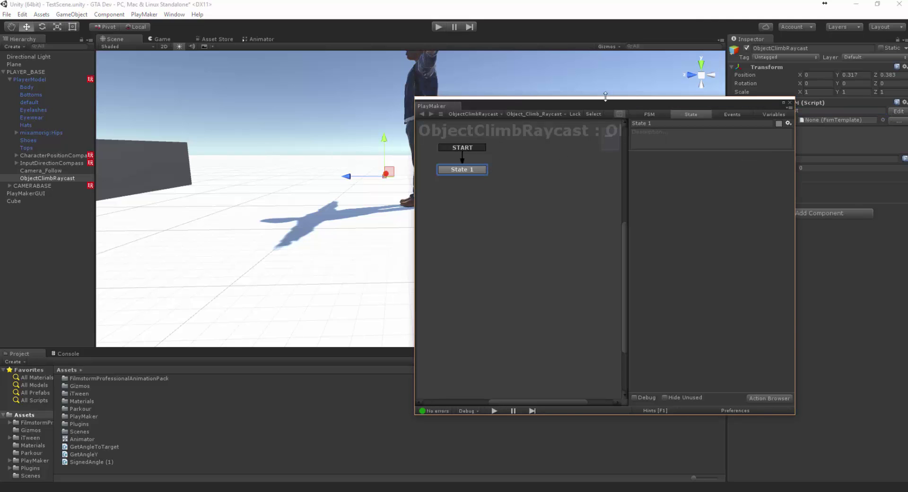
drag(602, 105, 464, 98)
scroll(321, 196, up, 4)
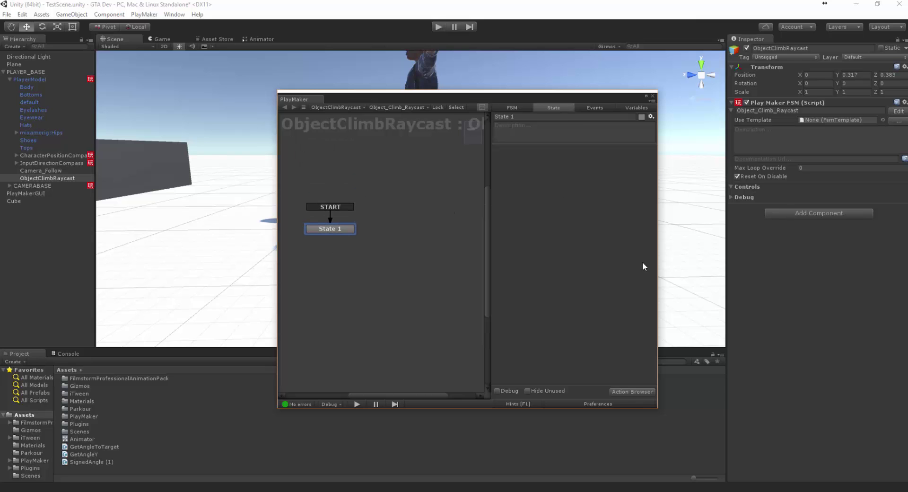
drag(658, 259, 779, 255)
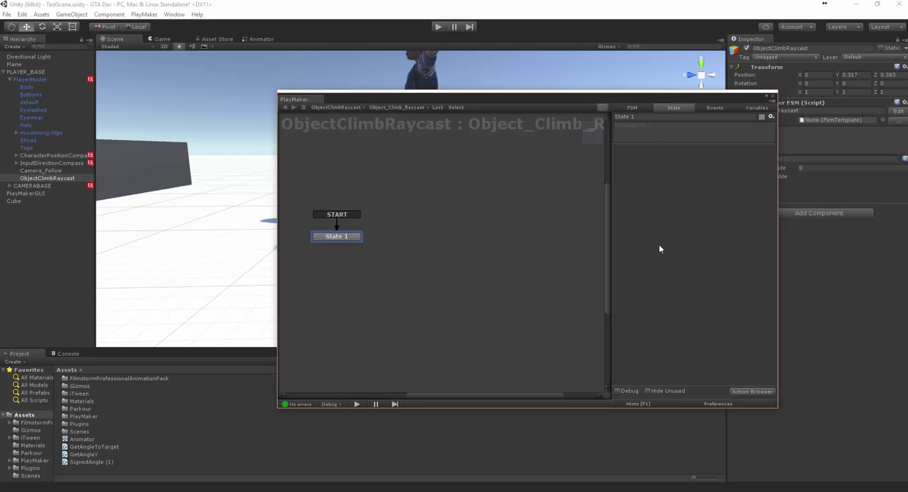
Rename the FSM's start state as Idle_WaitforInput
click(640, 116)
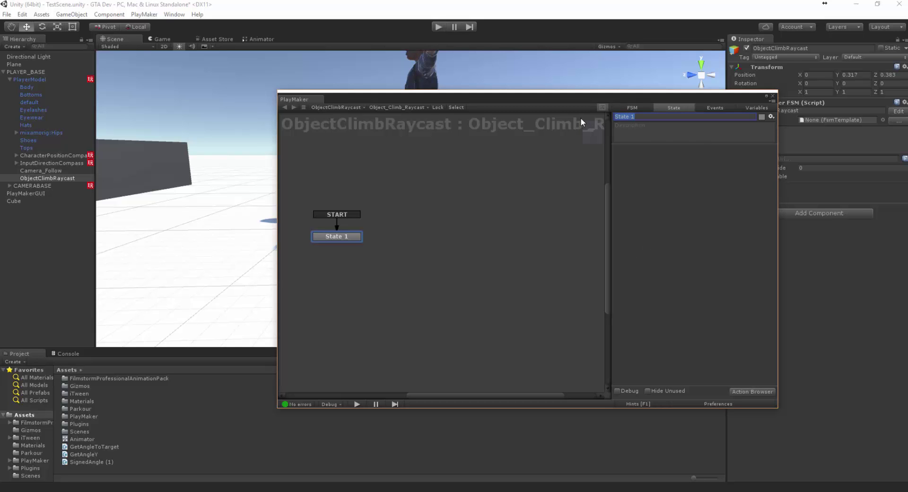
text(Idle_Waitfor)
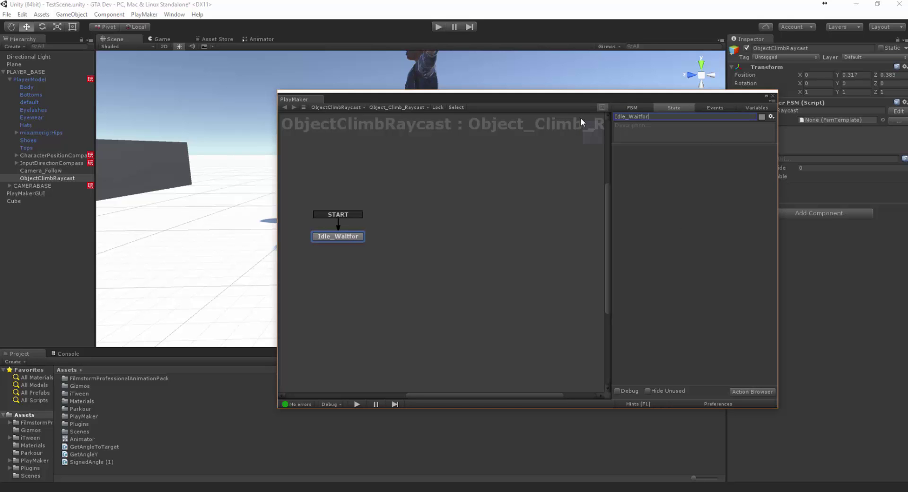
text(Input)
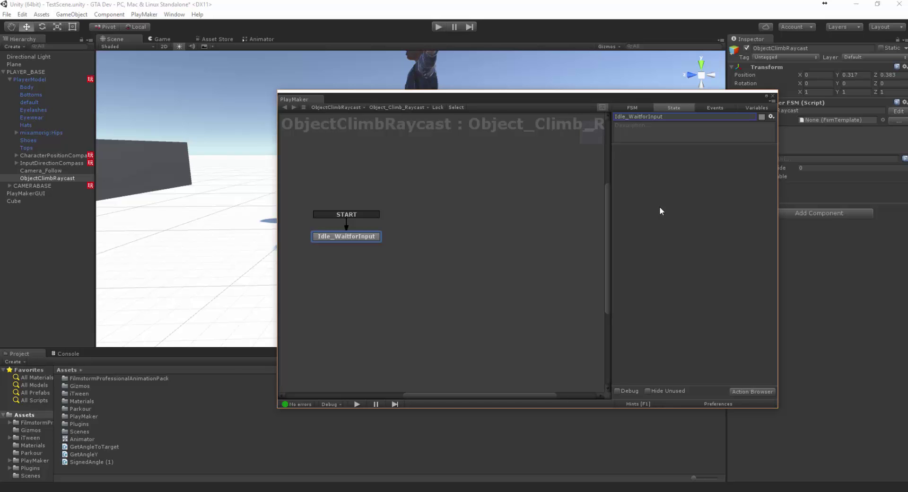
double_click(696, 263)
text(get butt)
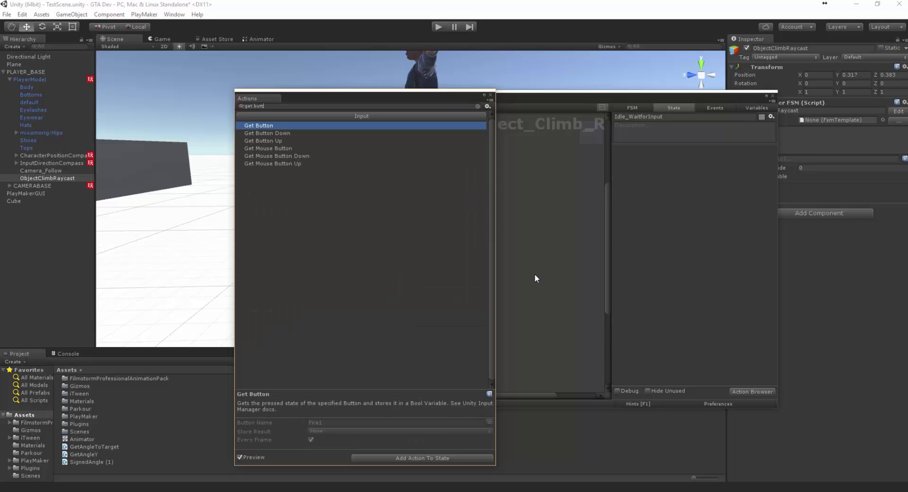
key(Down)
key(Return)
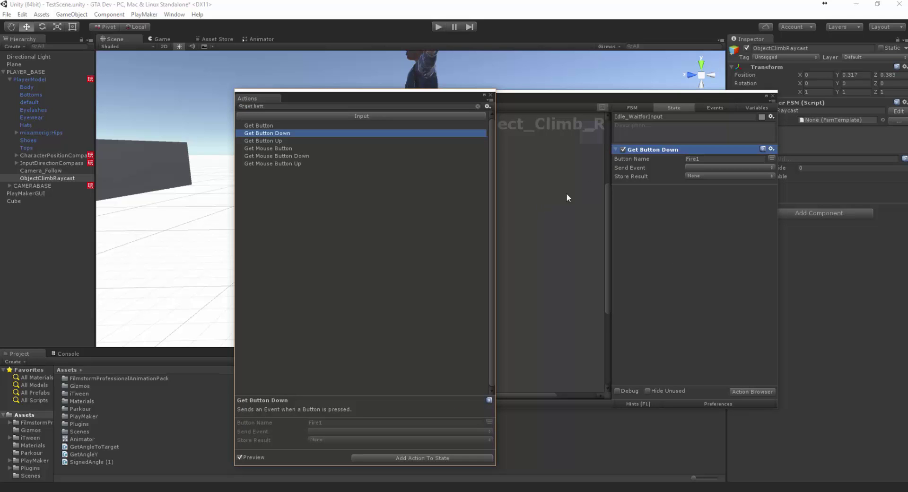
click(638, 154)
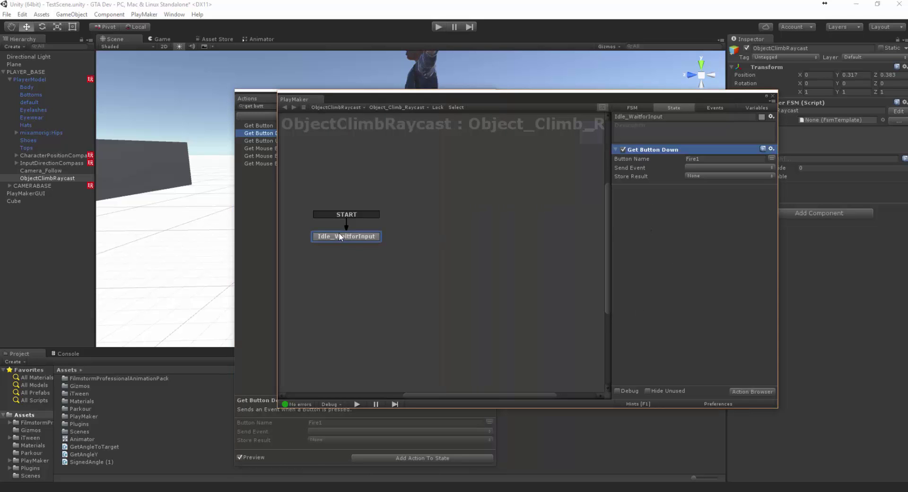
right_click(640, 151)
click(662, 282)
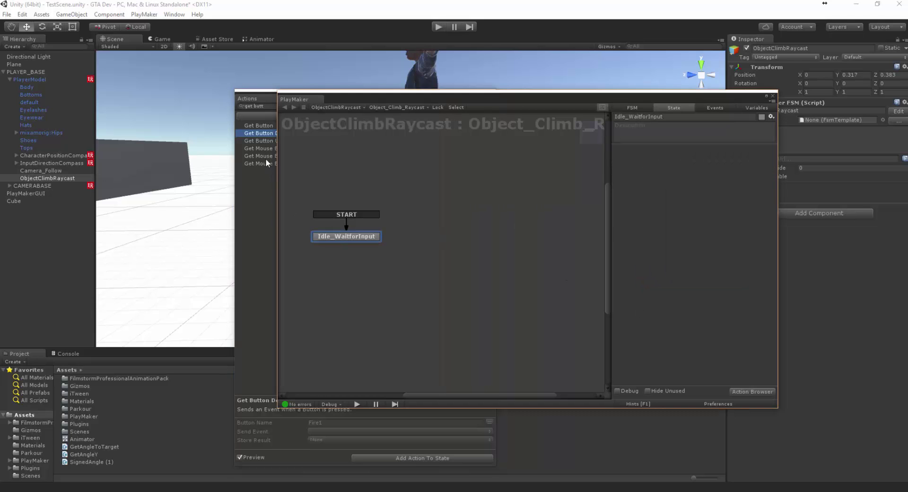
Add a Get Button action to the Idle_WaitforInput state and set its button name to Jump
click(259, 126)
drag(259, 125, 665, 167)
click(712, 159)
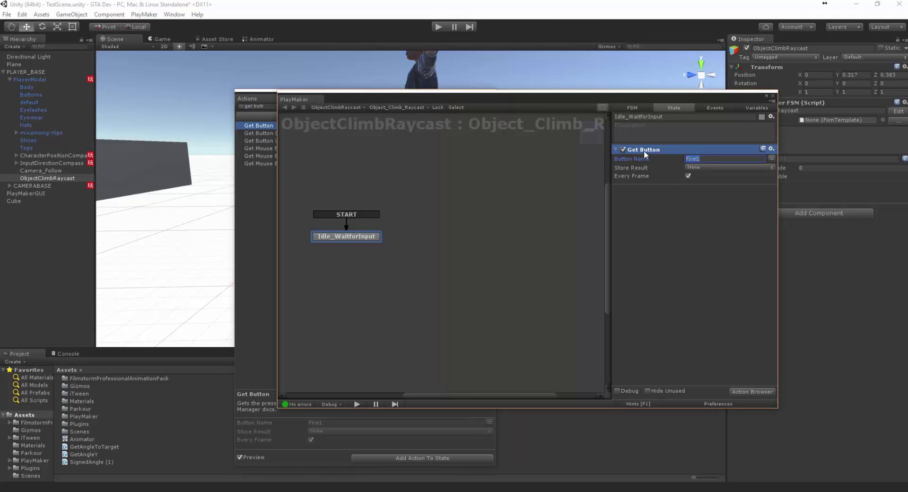
key(BackSpace)
key(BackSpace)
key(BackSpace)
key(BackSpace)
key(BackSpace)
text(Jump)
Store the Get Button result in a new variable named ButtonPressed
click(696, 167)
click(695, 188)
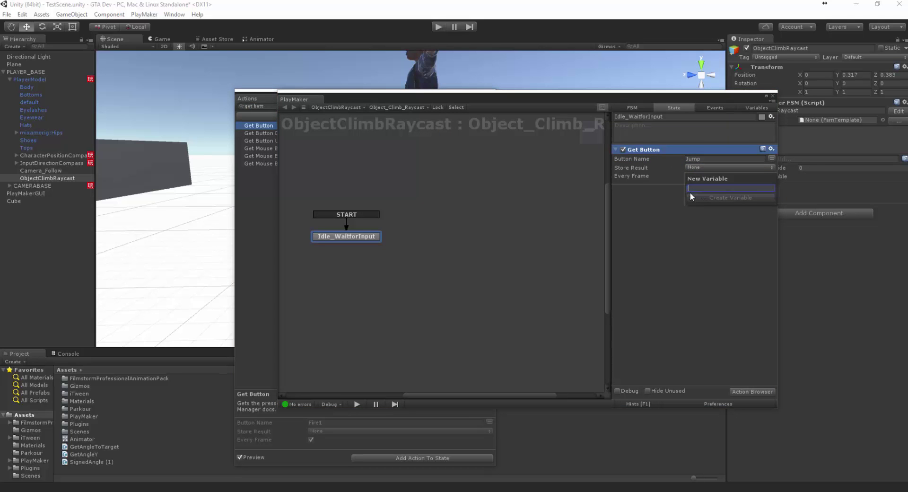
text(ButtonPressed)
key(Return)
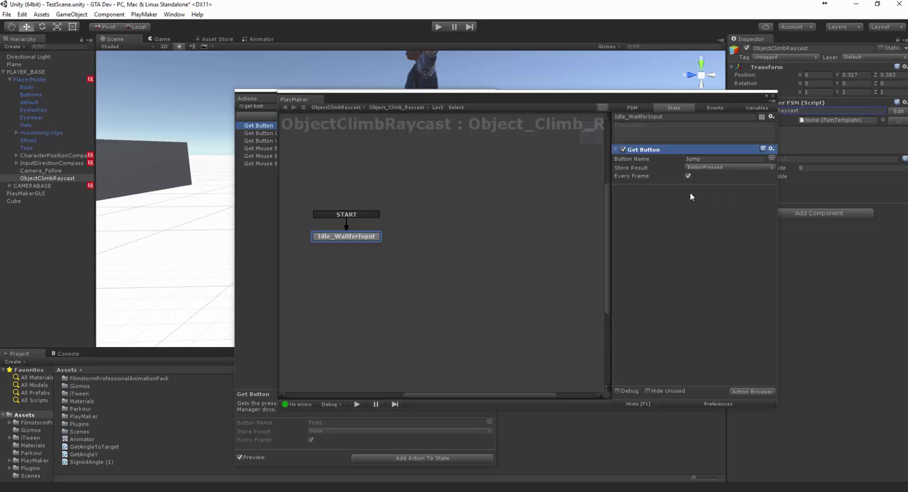
Add a Bool Test action below Get Button and make it test the ButtonPressed variable
right_click(663, 210)
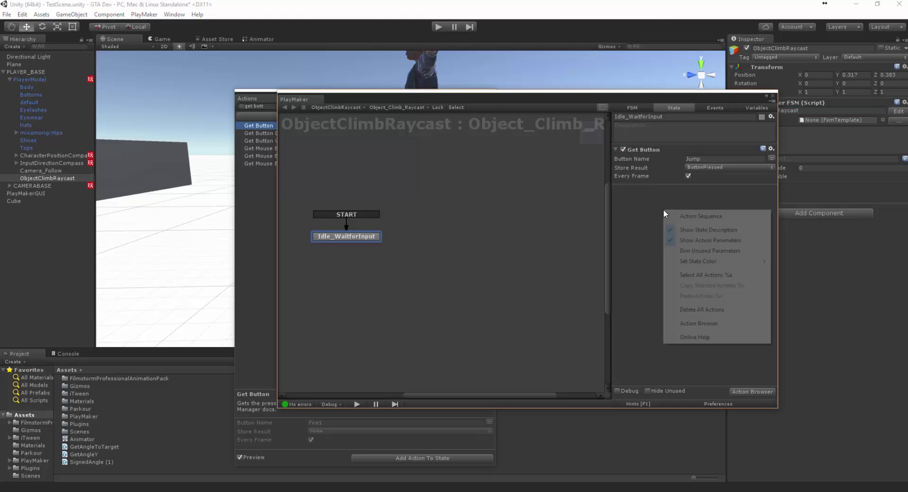
click(702, 313)
text(test)
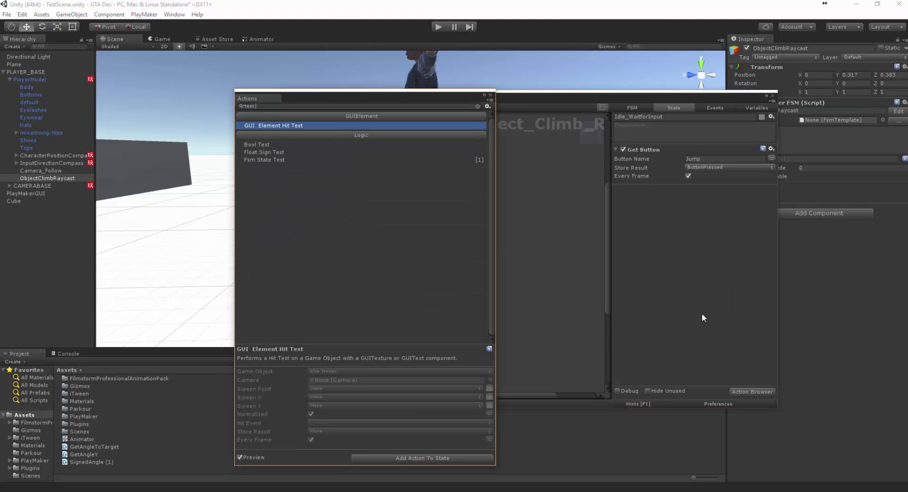
key(Down)
key(Return)
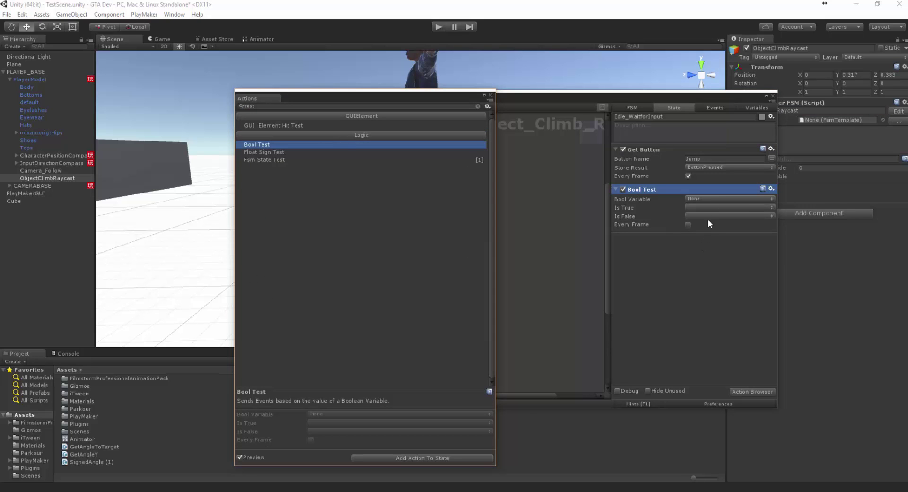
click(712, 199)
click(694, 214)
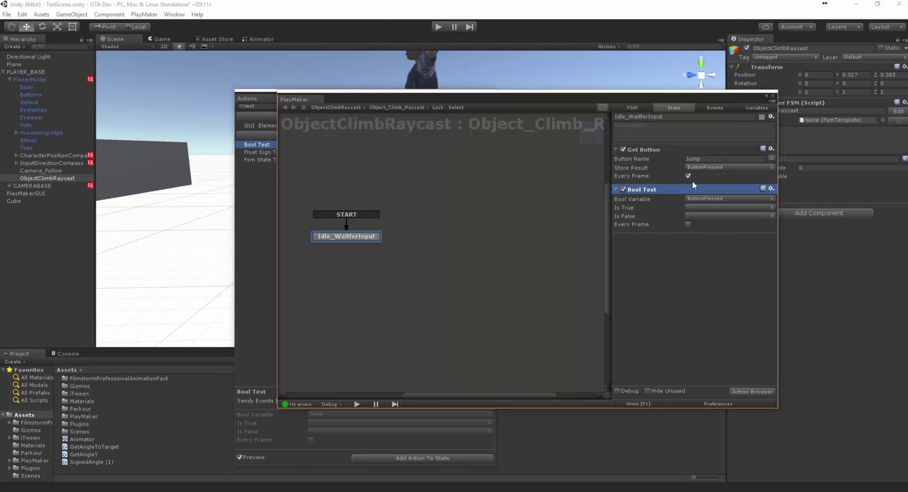
Create an FSM event named "button is pressed" and assign it as the Bool Test's Is True event
click(697, 208)
click(712, 108)
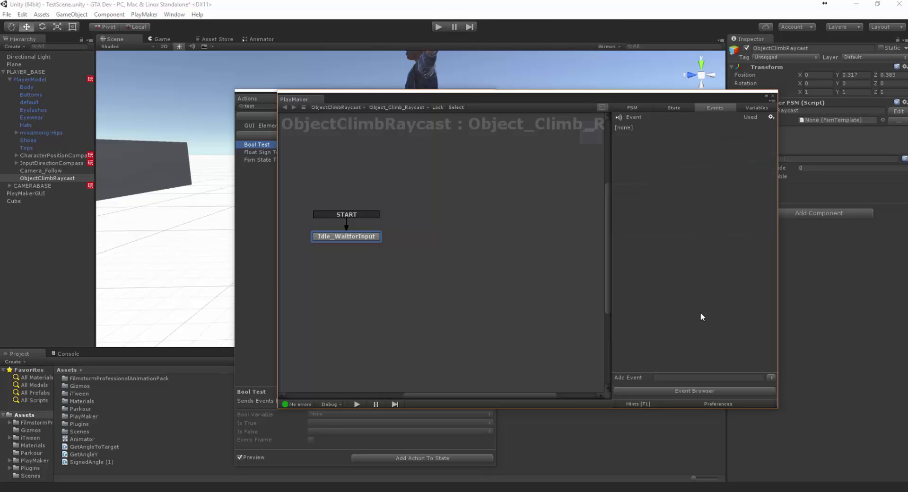
click(682, 377)
text(button is pressed)
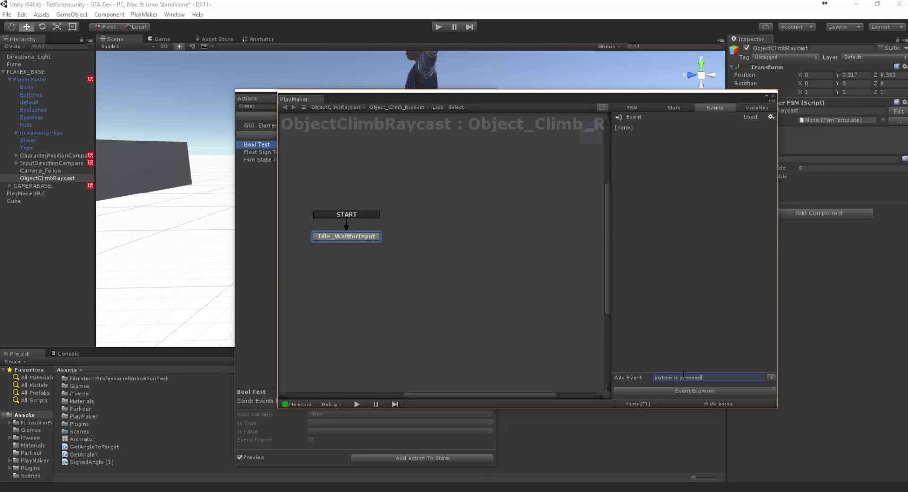
key(Return)
click(674, 108)
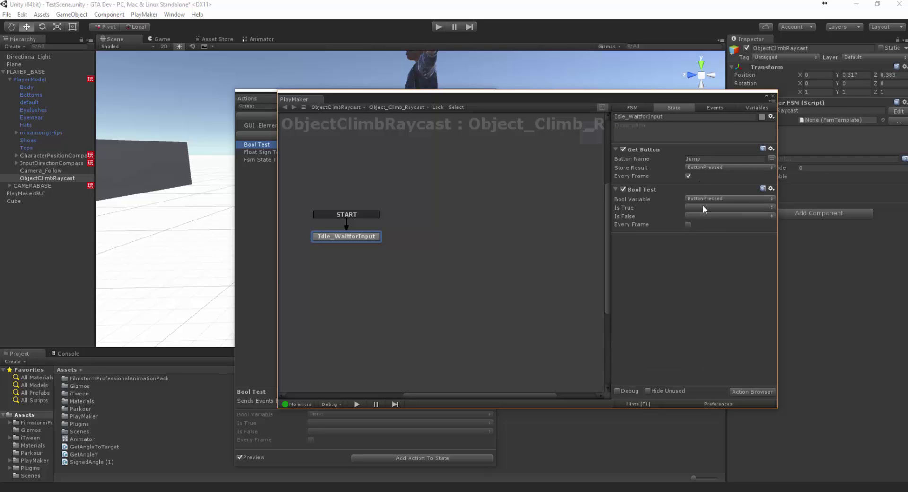
click(728, 207)
click(710, 229)
Add a "button is pressed" transition to the Idle_WaitforInput state and make the Bool Test run every frame
right_click(350, 237)
mouse_move(374, 242)
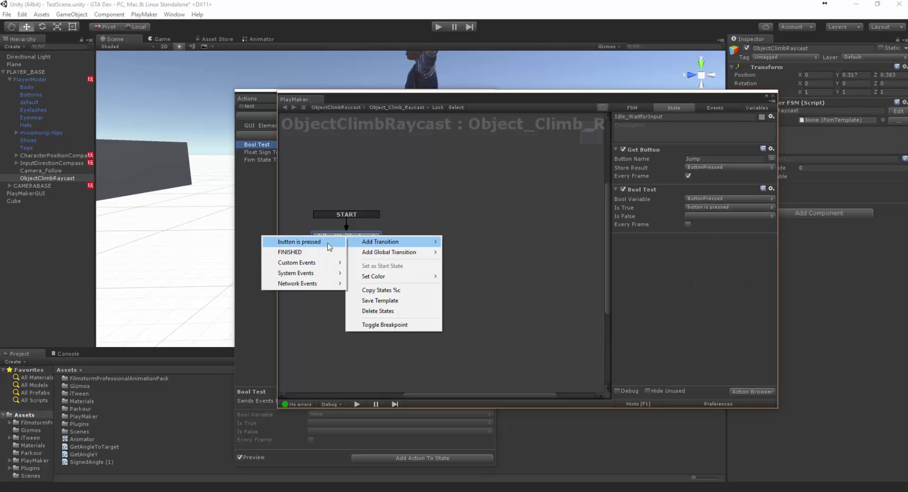
click(310, 242)
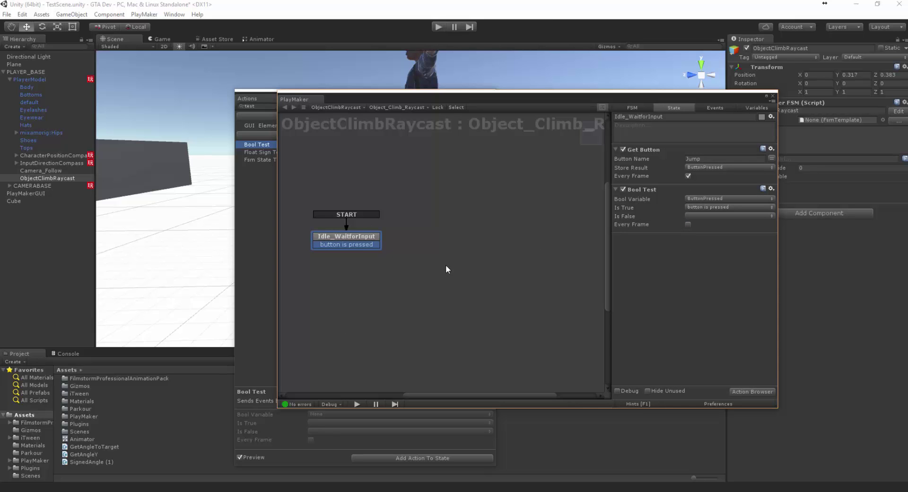
click(347, 244)
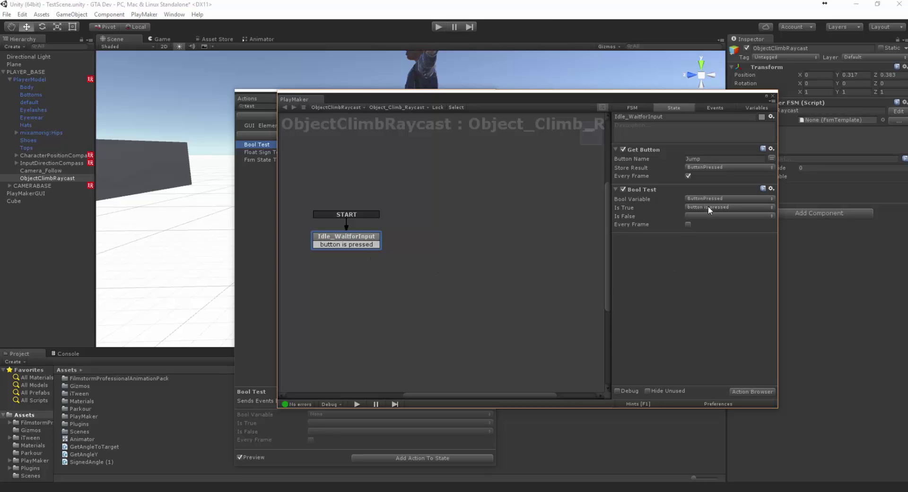
click(688, 225)
Add a Set Fsm Float action to Idle_WaitforInput and specify PlayerModel as its game object
right_click(663, 258)
click(694, 371)
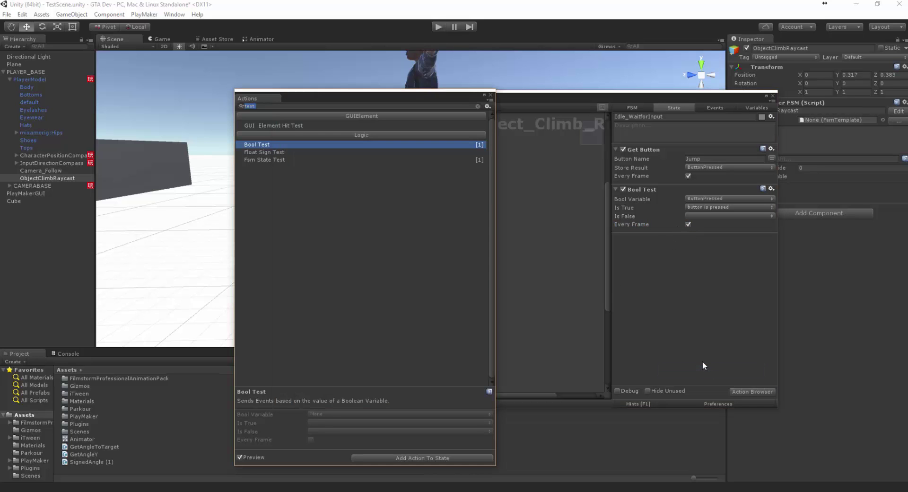
text(set)
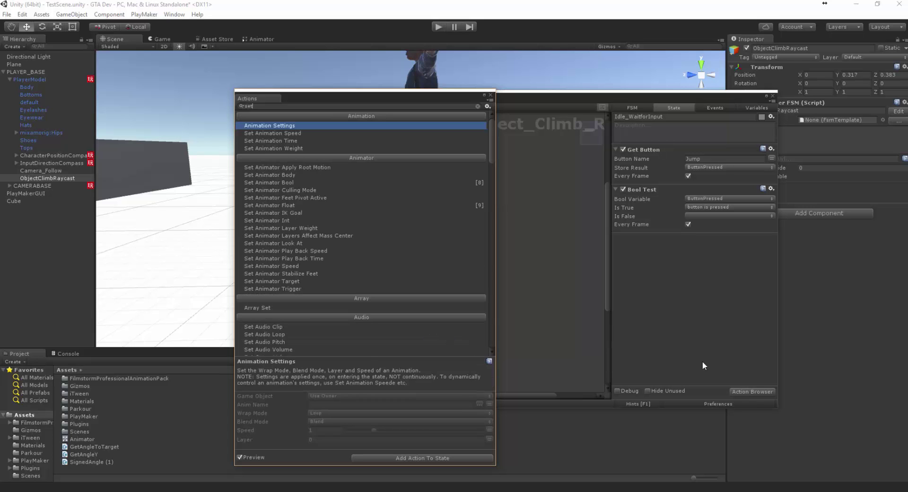
text( fsm flo)
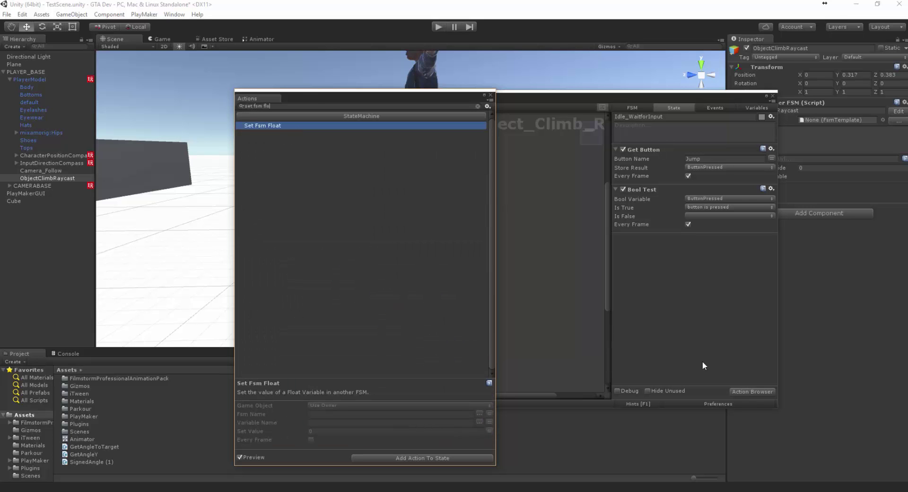
key(Return)
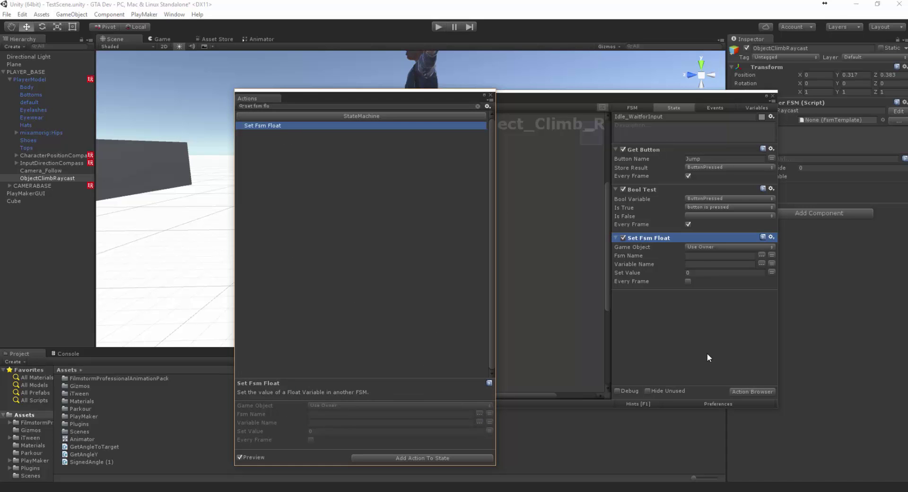
click(756, 248)
click(714, 269)
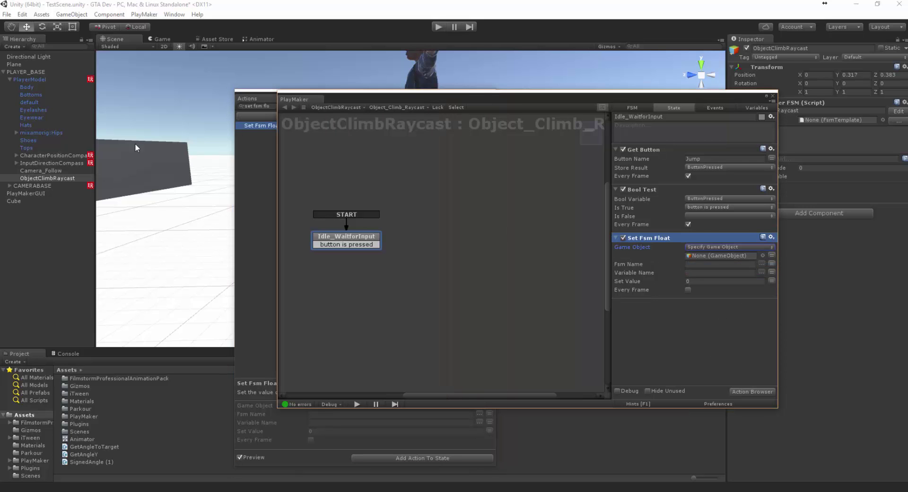
drag(25, 80, 694, 257)
Make Set Fsm Float set the SmoothLookatSpeed variable of the Movement_BASE FSM to 7
click(761, 263)
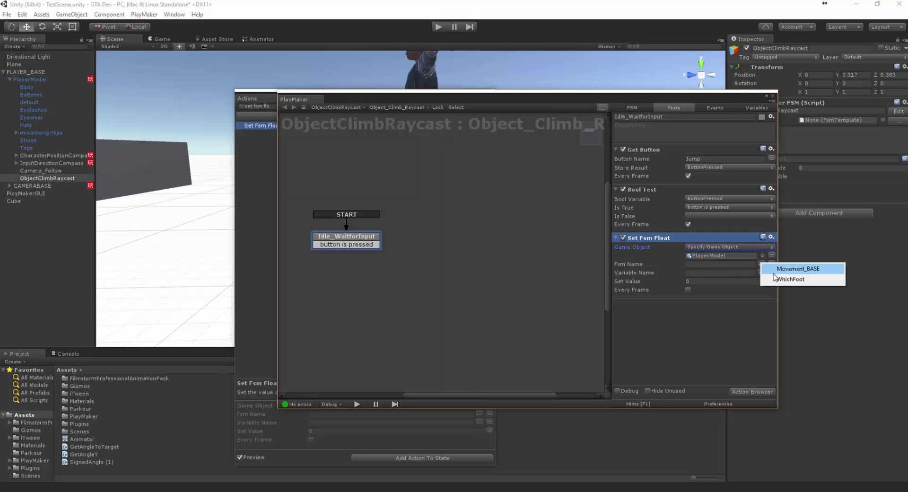
click(804, 269)
click(762, 272)
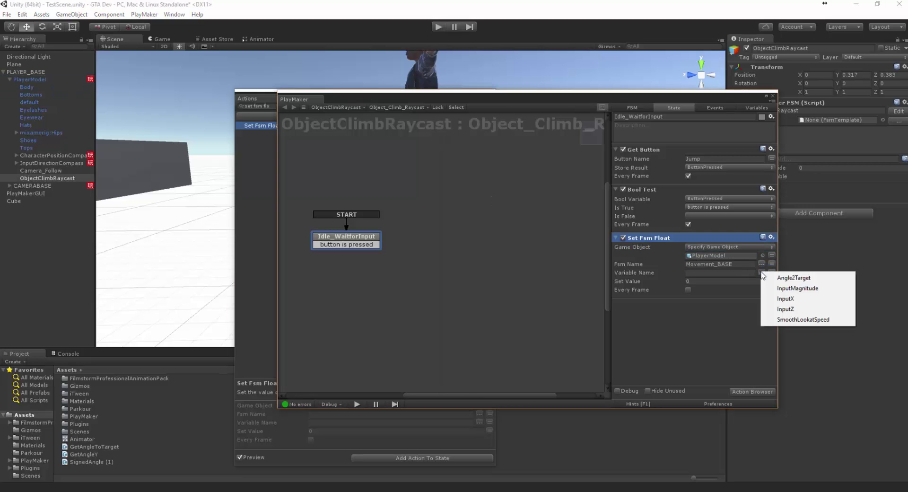
click(785, 321)
click(710, 281)
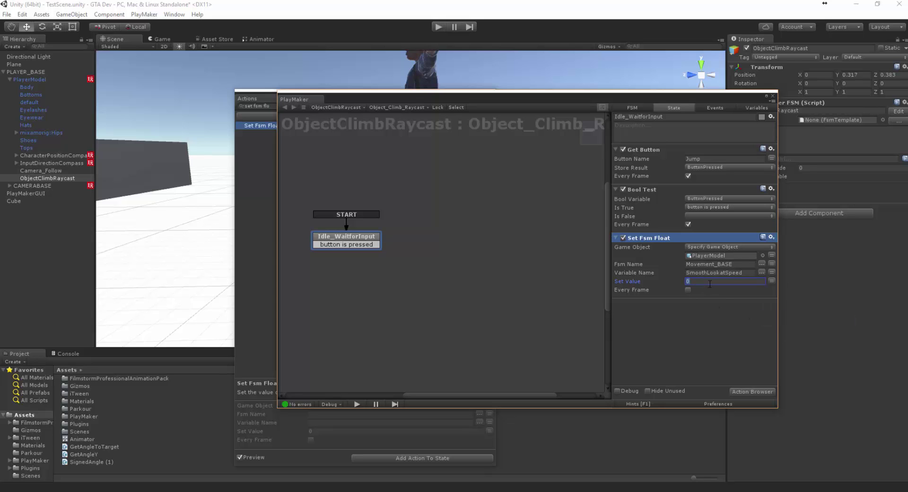
text(7)
Add a Set Fsm Game Object action to Idle_WaitforInput and specify PlayerModel as its game object
click(712, 333)
text(set)
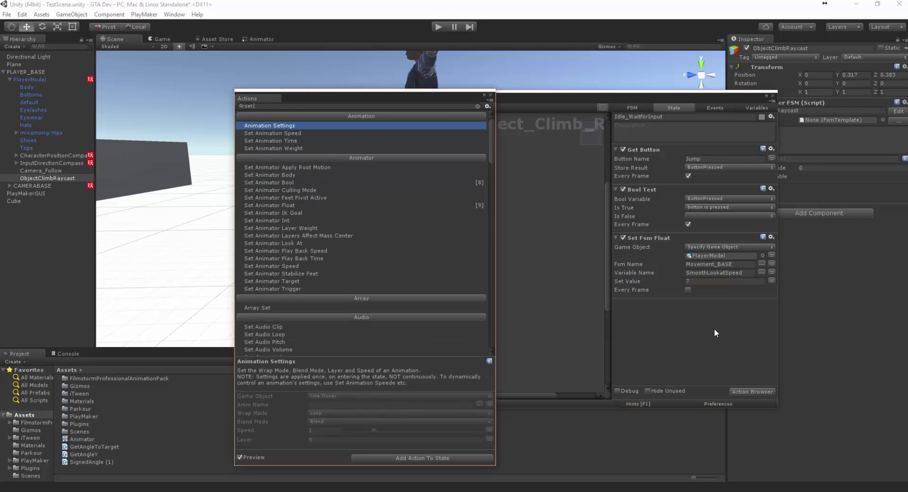
text( fsm ga)
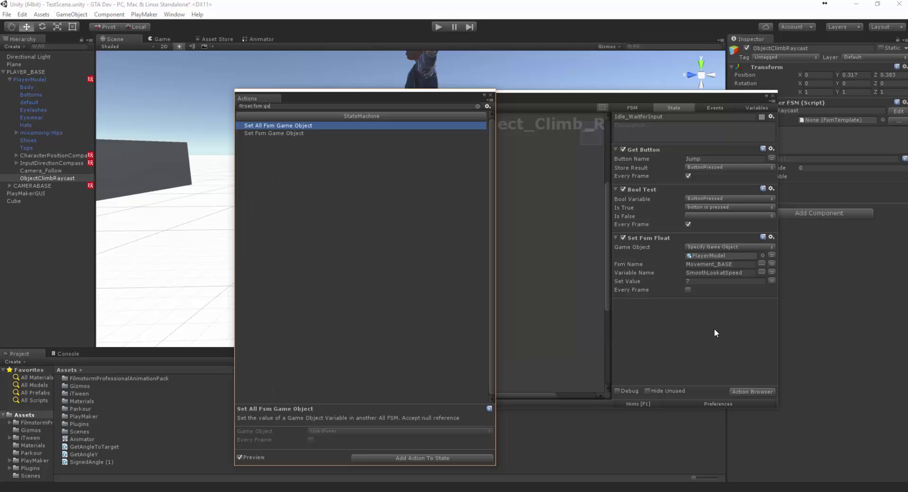
key(Down)
key(Return)
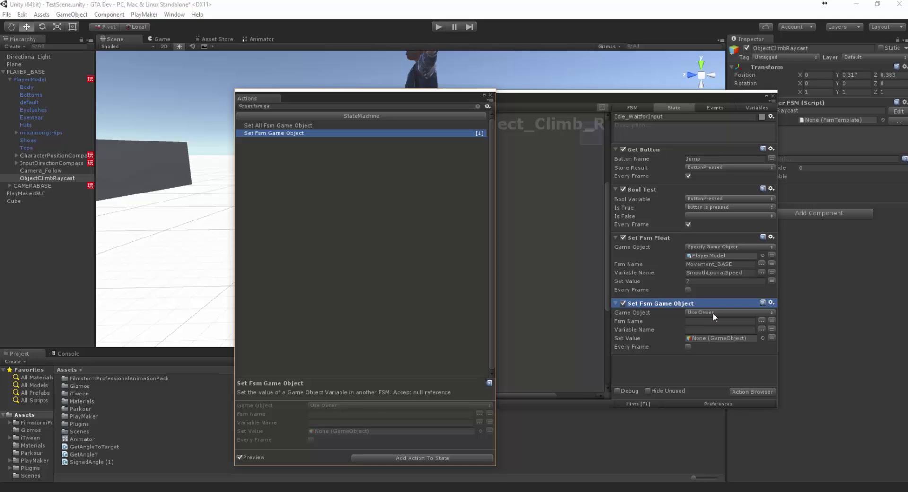
click(713, 313)
click(719, 333)
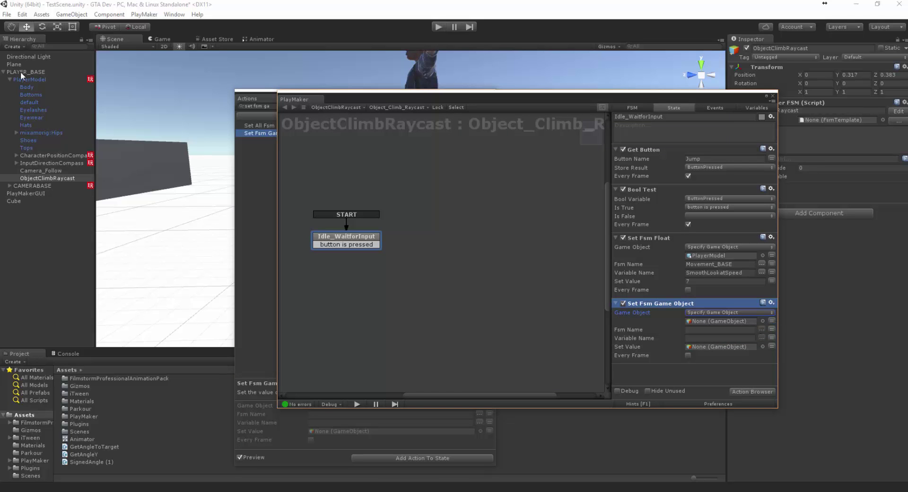
drag(38, 79, 723, 322)
Make Set Fsm Game Object set the SmoothLookatOBJ variable of the Movement_BASE FSM to the CompassArrow under InputDirectionCompass
click(761, 330)
click(794, 337)
click(761, 338)
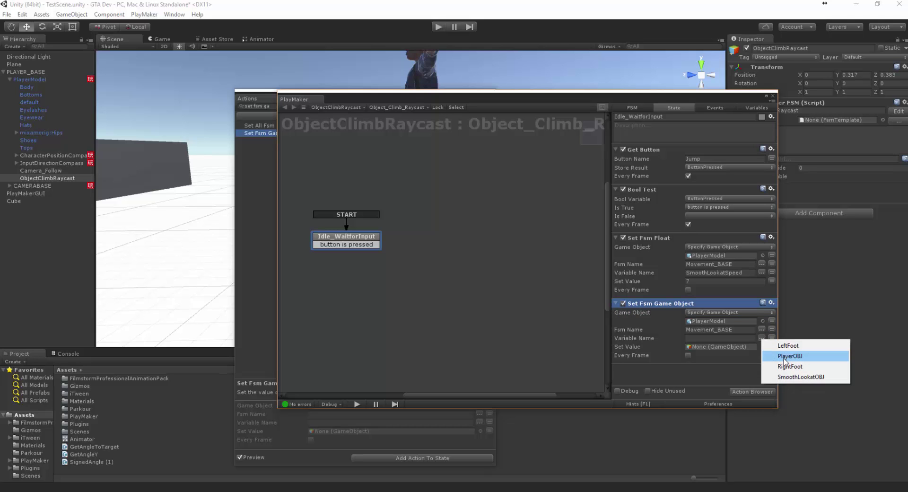
click(786, 377)
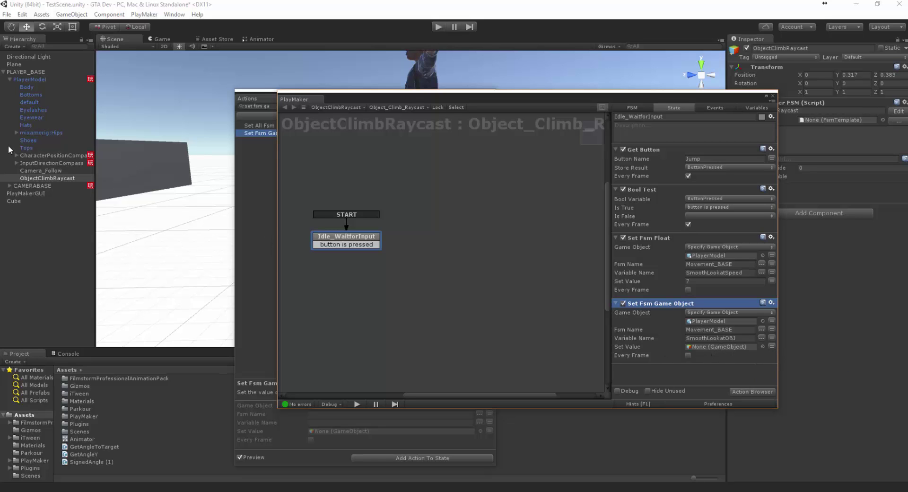
click(17, 163)
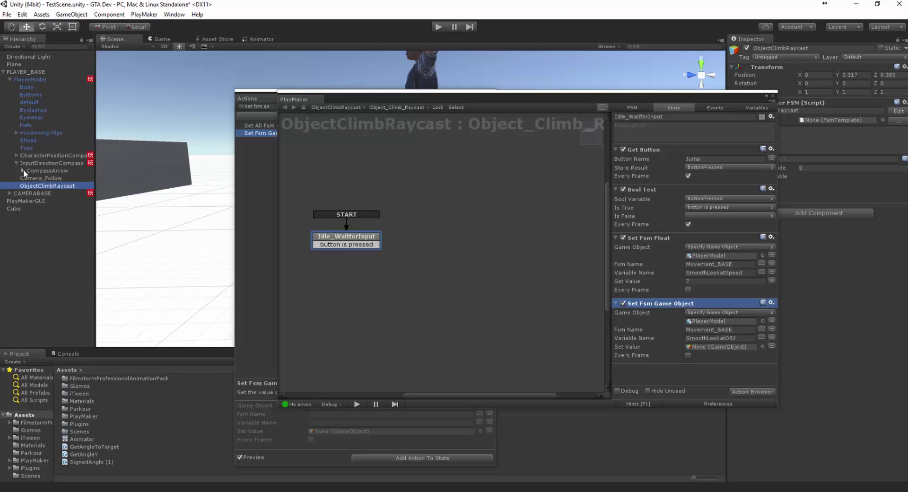
click(22, 170)
drag(41, 176, 726, 346)
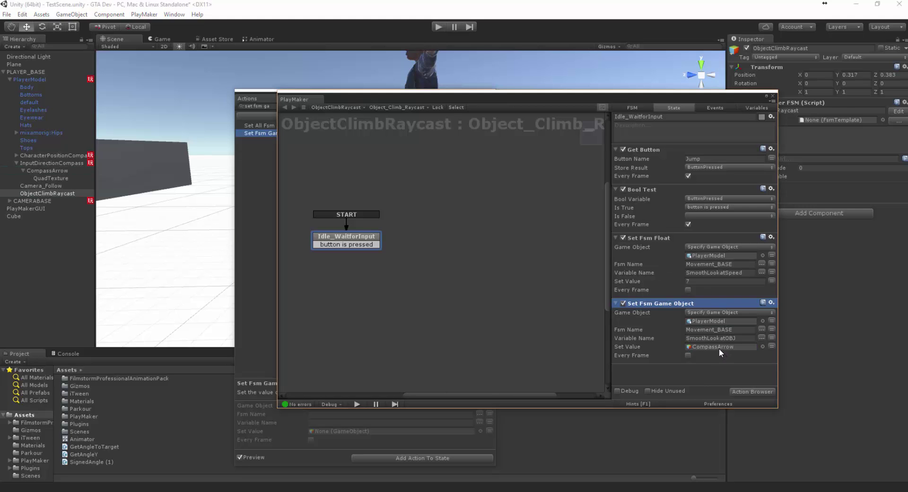
Add a Set Game Object action that clears a new variable named HitObj every frame
click(703, 367)
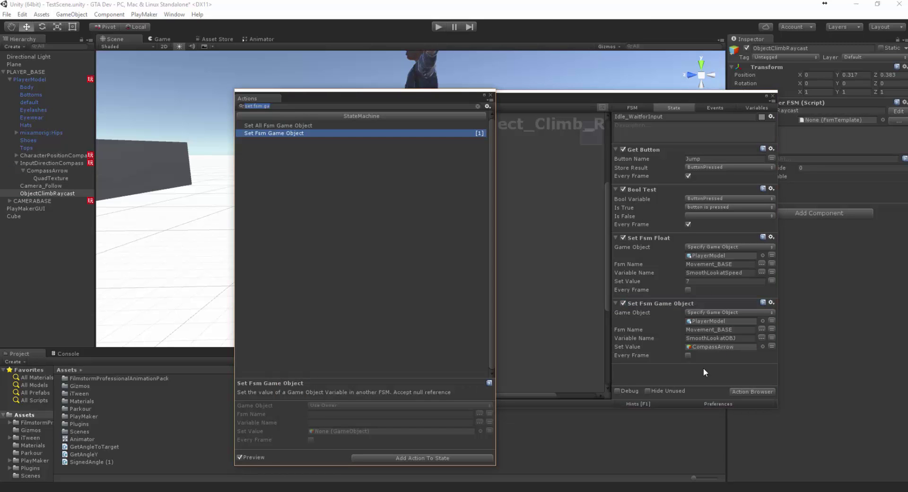
text(set ga)
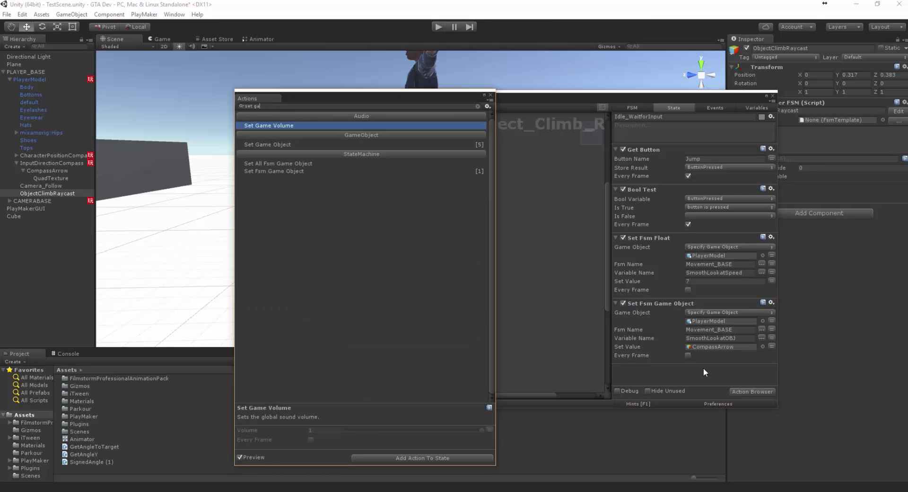
key(Down)
key(Return)
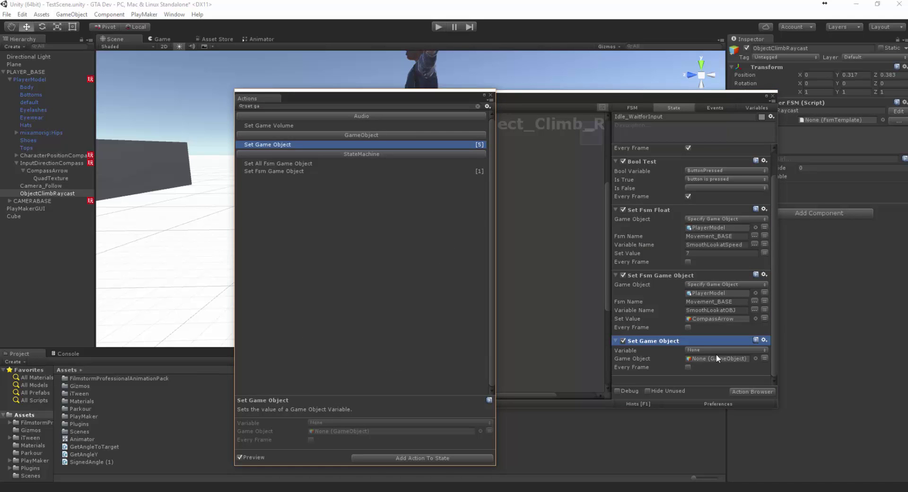
click(711, 350)
click(719, 373)
text(none)
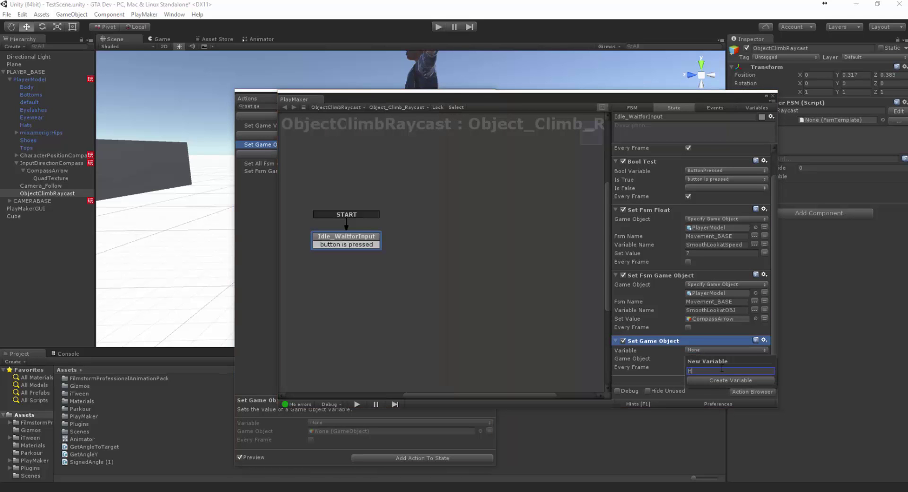
key(Return)
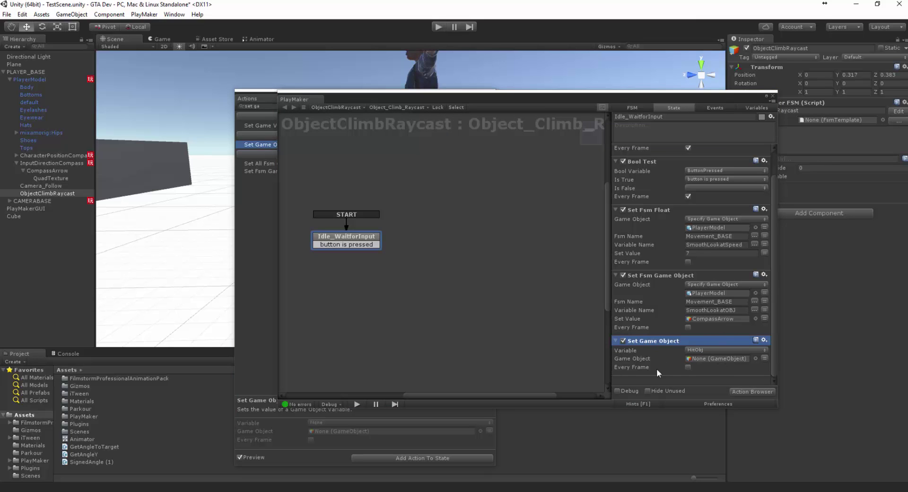
click(688, 367)
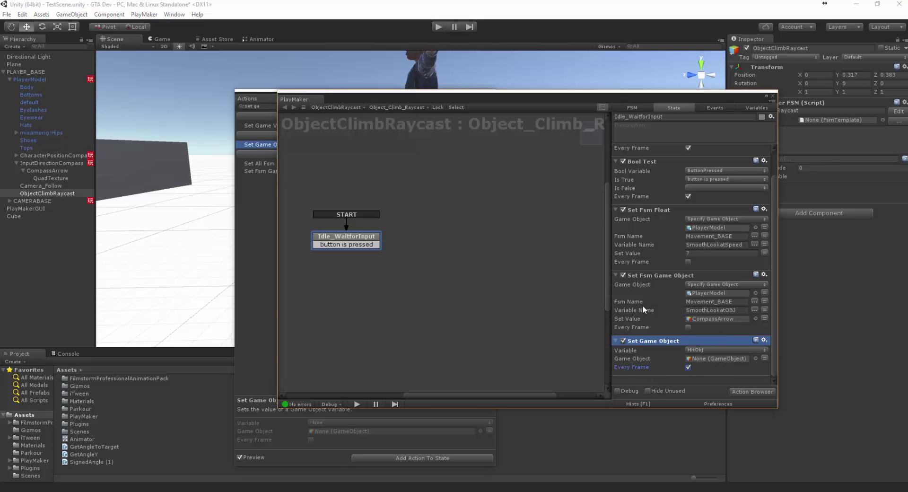
Add a second Set Game Object action that clears a new variable named SlideUnderHit every frame
click(684, 381)
key(grave)
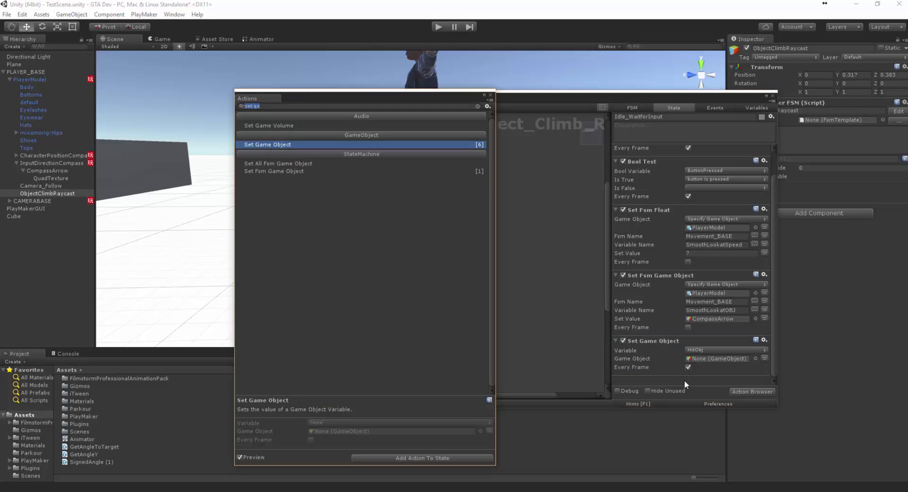
key(Return)
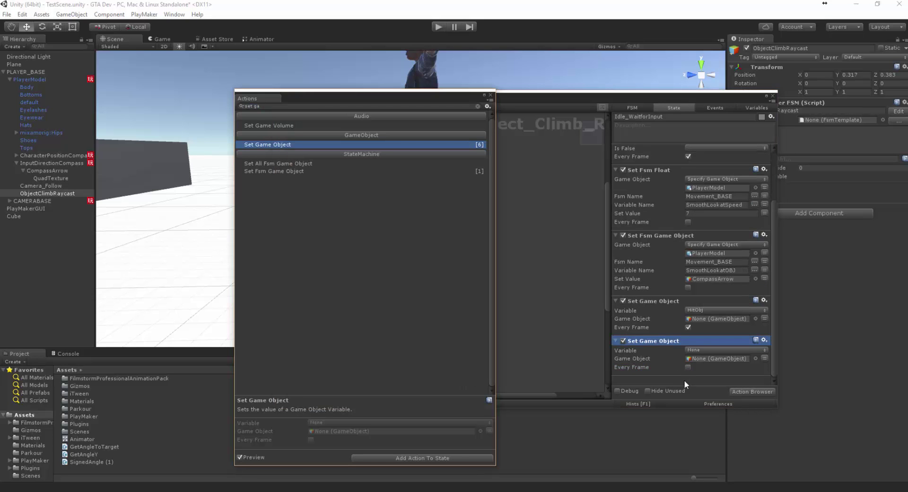
click(704, 350)
click(710, 383)
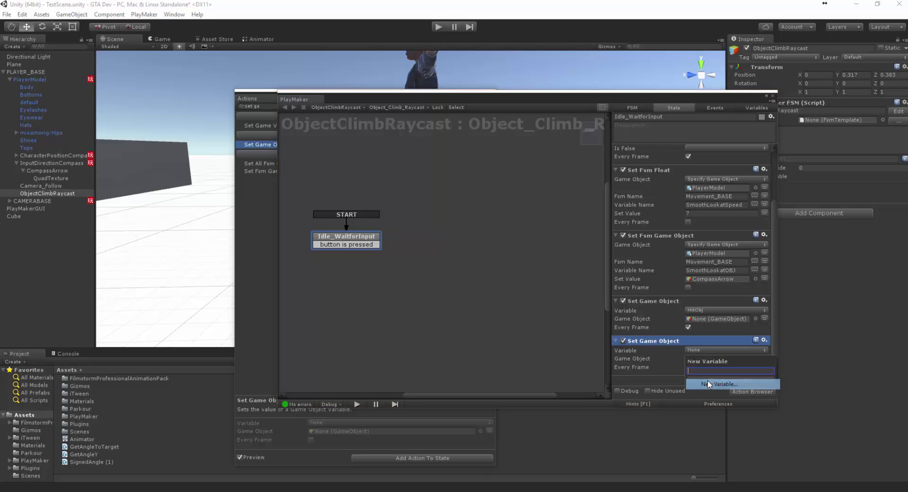
text(SlideUnder)
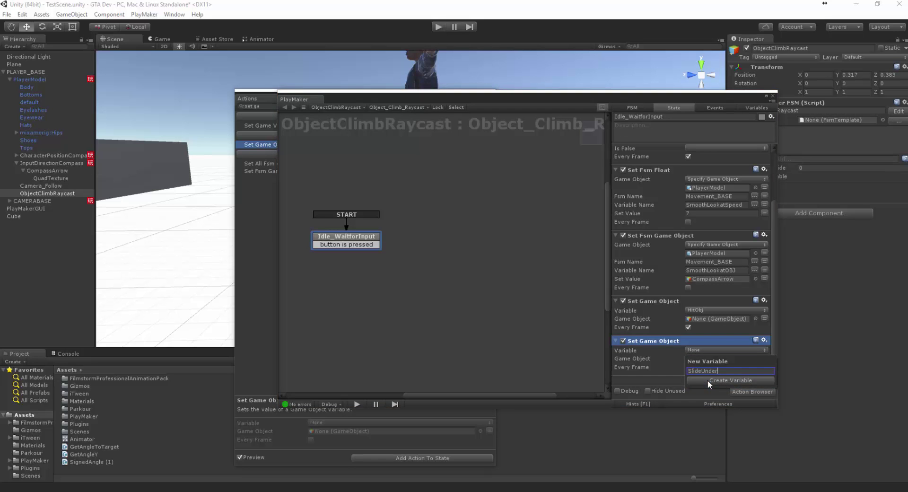
text(Hit)
click(708, 380)
click(688, 368)
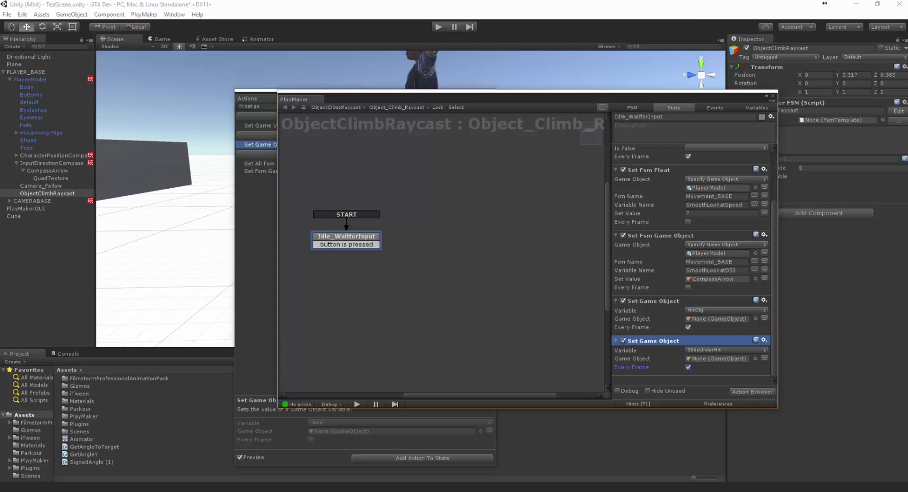
Add a state named Verify beside Idle_WaitforInput and link the "button is pressed" transition to it
middle_drag(428, 213, 410, 226)
ctrl+click(410, 227)
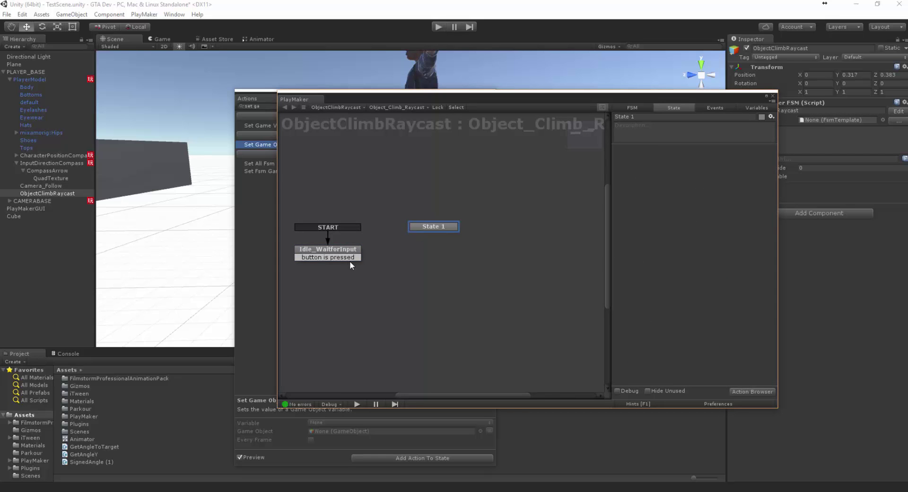
drag(350, 260, 432, 227)
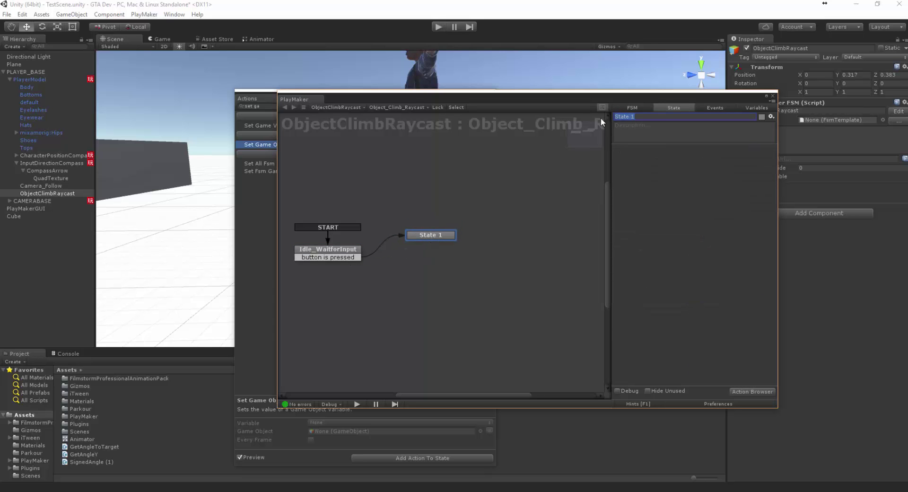
text(Verify)
drag(435, 239, 430, 241)
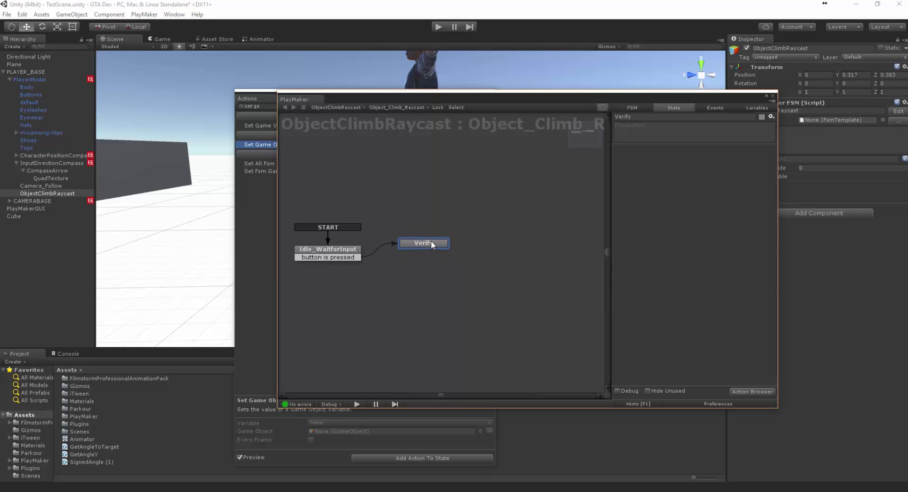
click(350, 258)
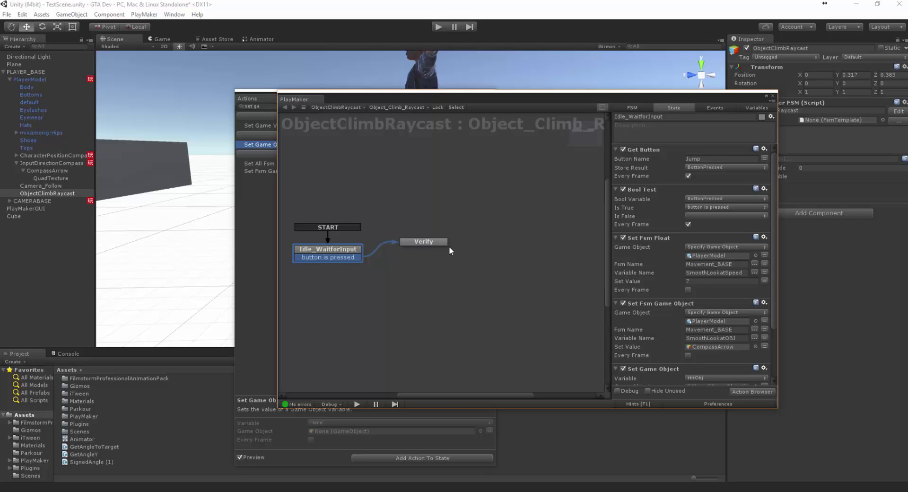
mouse_move(416, 242)
mouse_down()
mouse_move(418, 235)
mouse_move(406, 244)
mouse_up()
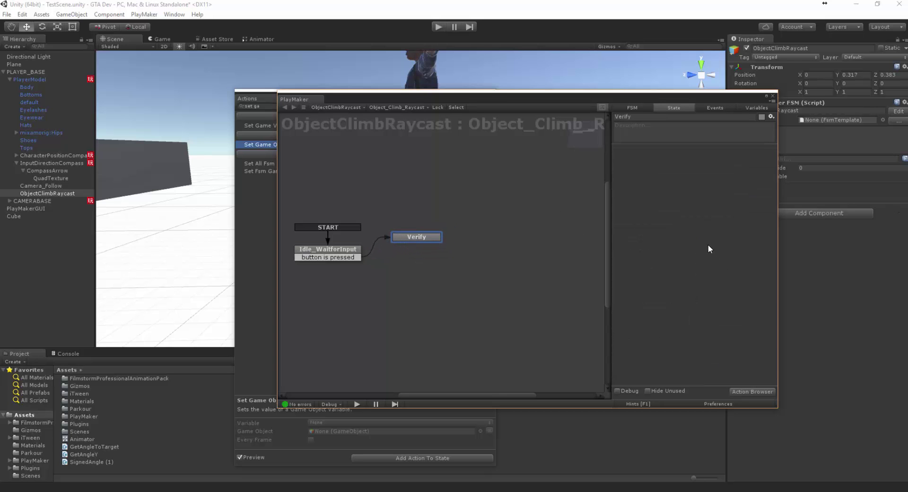
Add a Set Game Object action to the Verify state, using the HitObj variable with no game object
key(BackSpace)
key(BackSpace)
key(BackSpace)
text(ga)
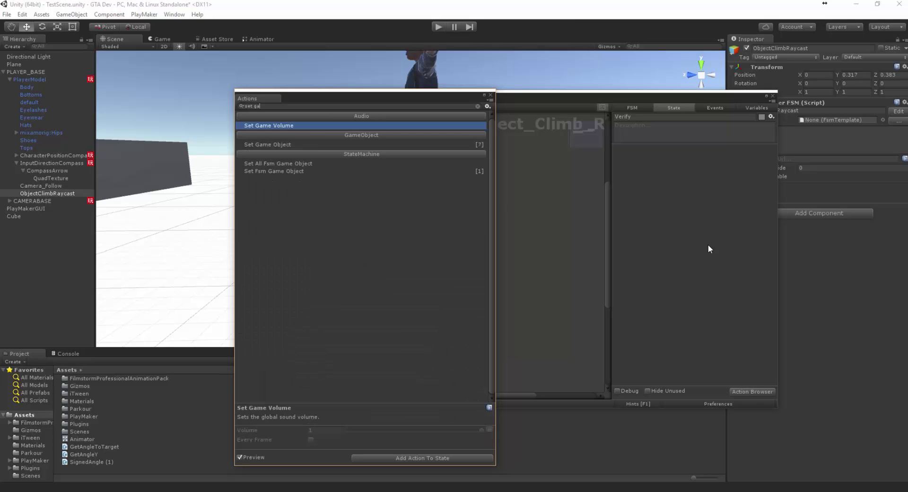
text(e)
key(BackSpace)
key(Down)
key(Return)
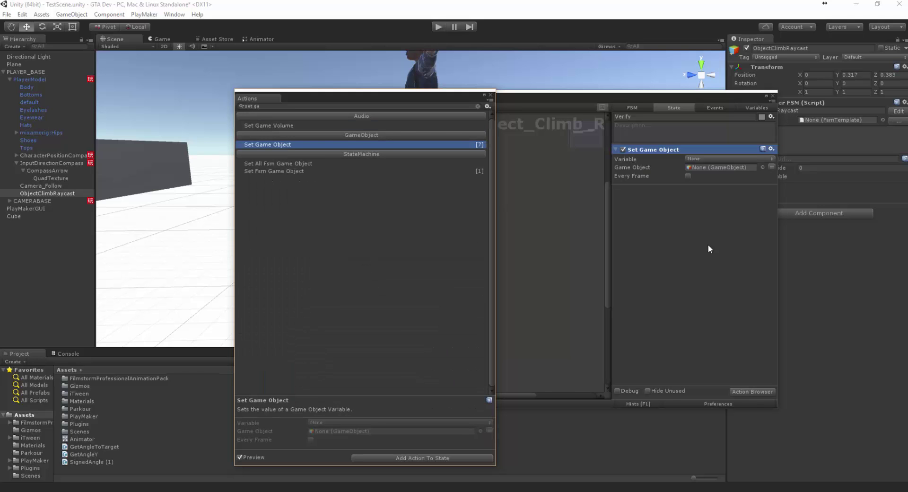
click(714, 159)
click(694, 172)
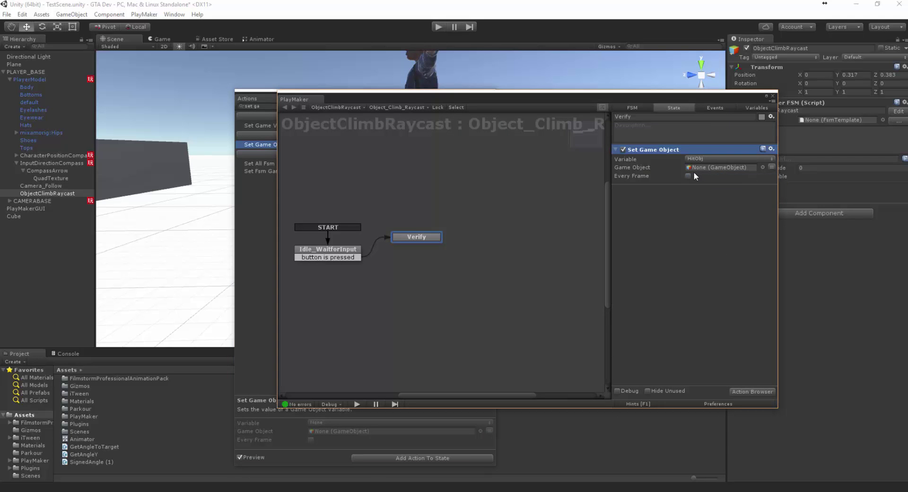
Add a second Set Game Object action to Verify, using the SlideUnderHit variable with no game object
click(676, 213)
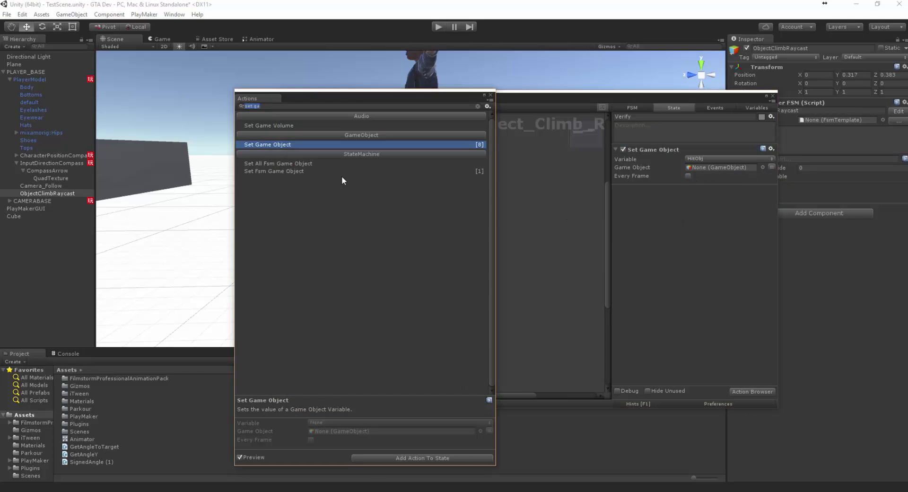
double_click(290, 145)
click(728, 198)
click(696, 229)
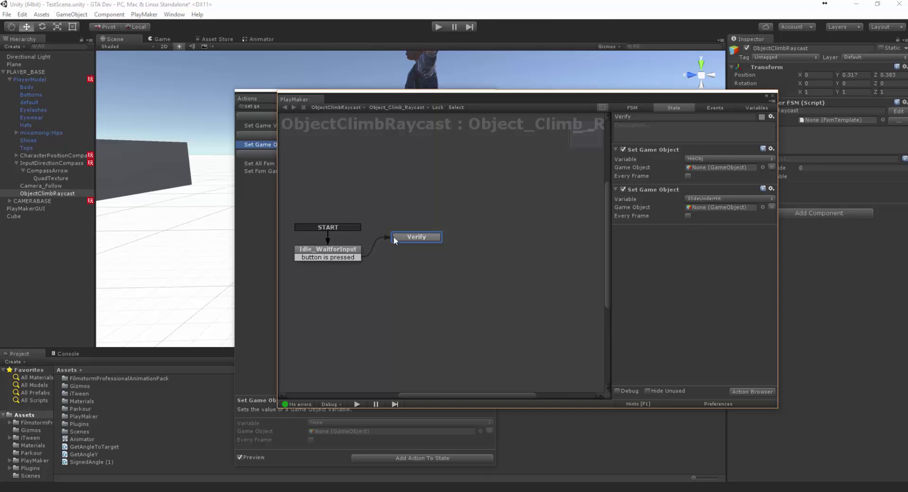
drag(410, 236, 413, 233)
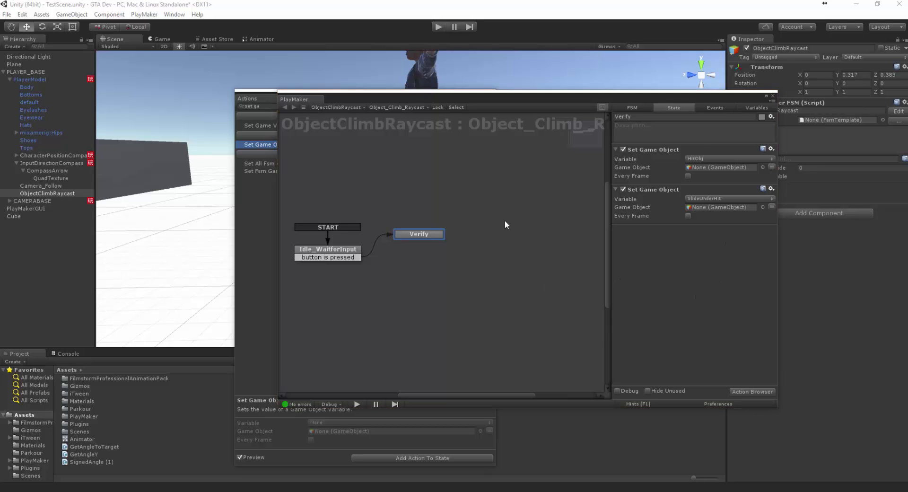
Add a state named "Decide which anim" and link Verify to it through a FINISHED transition
click(492, 237)
right_click(470, 240)
click(487, 252)
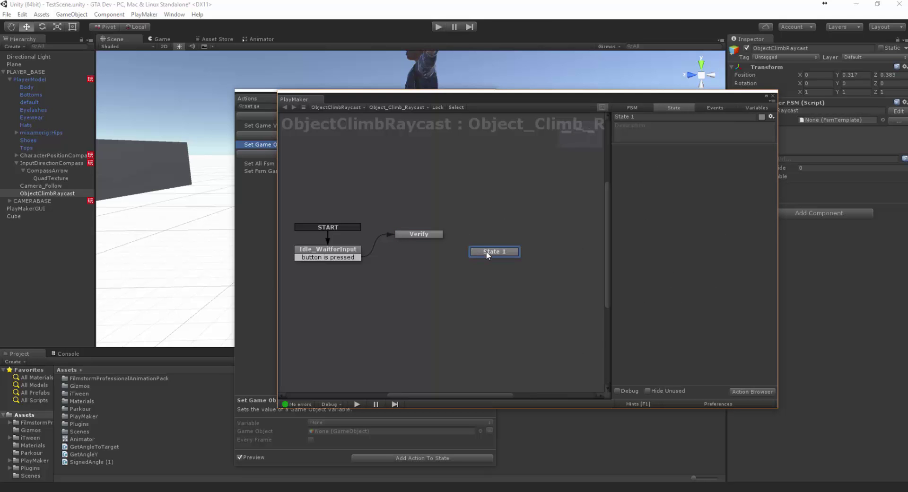
click(433, 235)
right_click(433, 235)
mouse_move(454, 241)
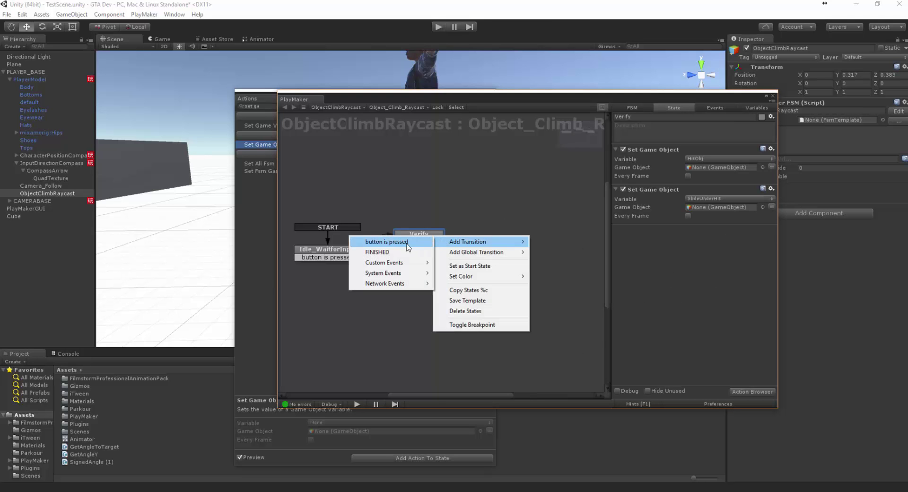
click(407, 252)
drag(419, 242, 490, 251)
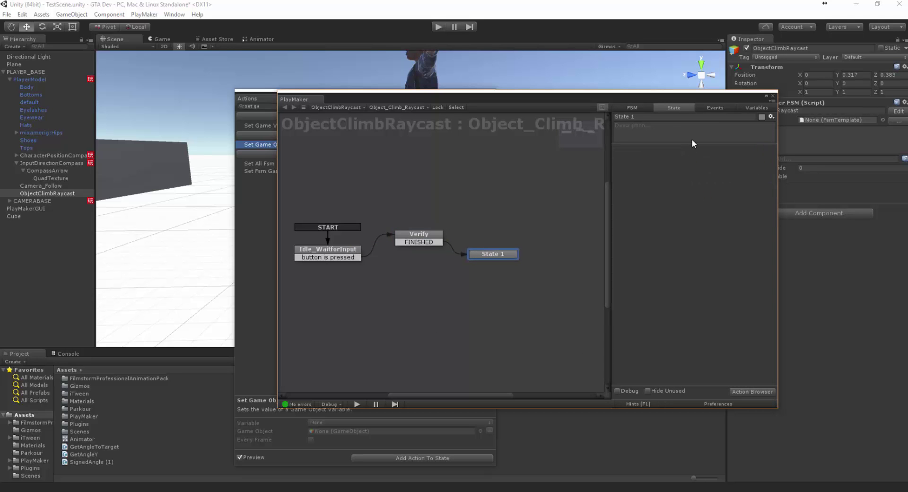
click(643, 117)
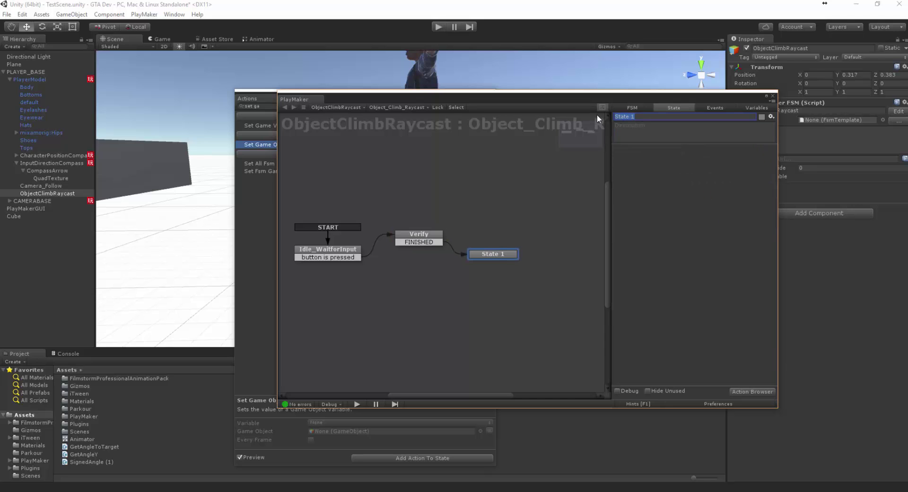
text(Decide which anim)
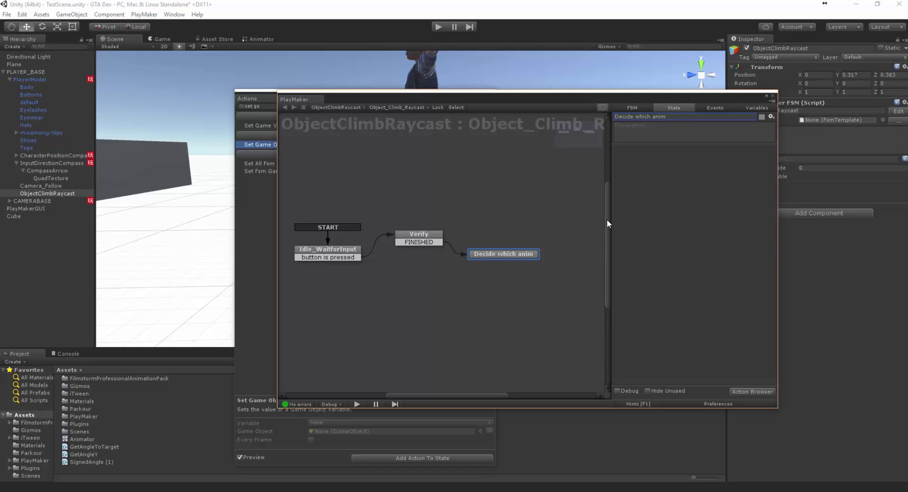
Link "Decide which anim" back to Idle_WaitforInput through a FINISHED transition, and give it a Get Button action for Jump stored in ButtonPressed
ctrl+click(491, 260)
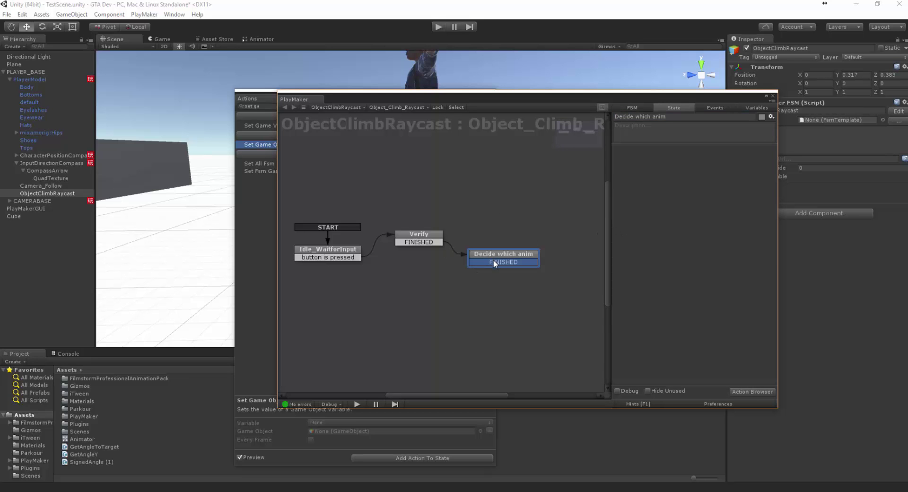
drag(493, 260, 358, 258)
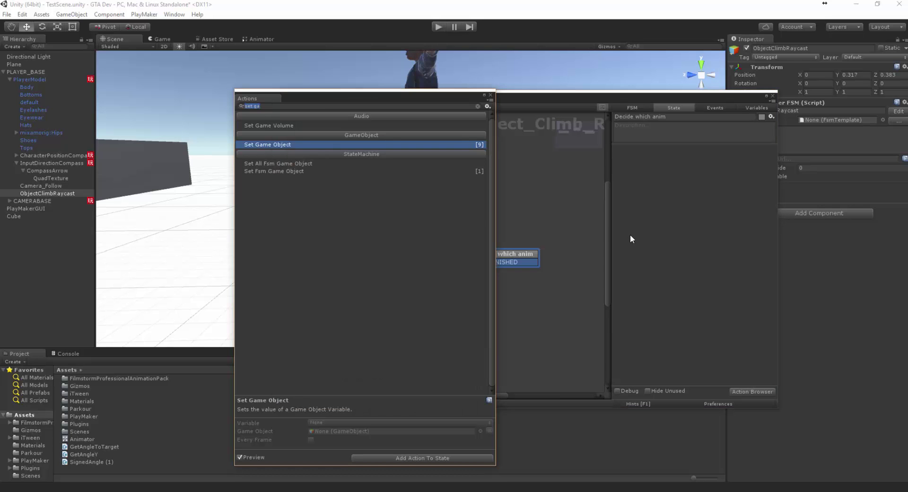
text(get but)
key(Return)
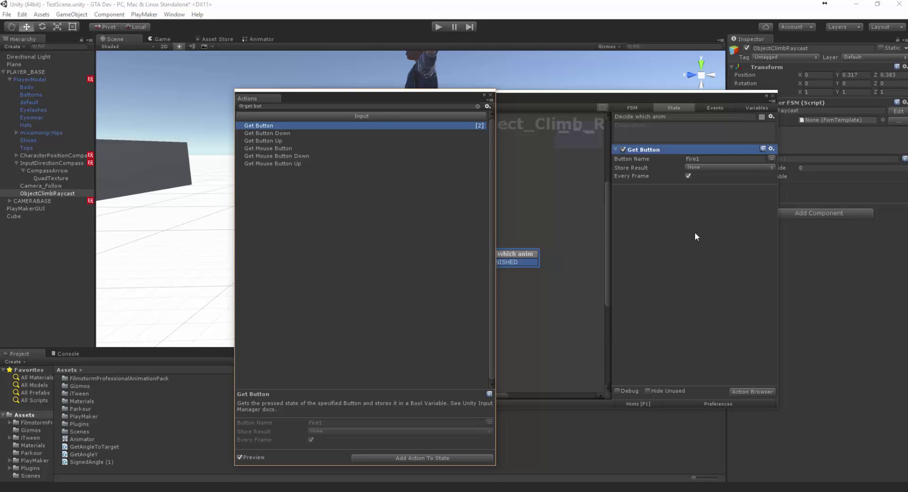
click(713, 157)
text(Ju)
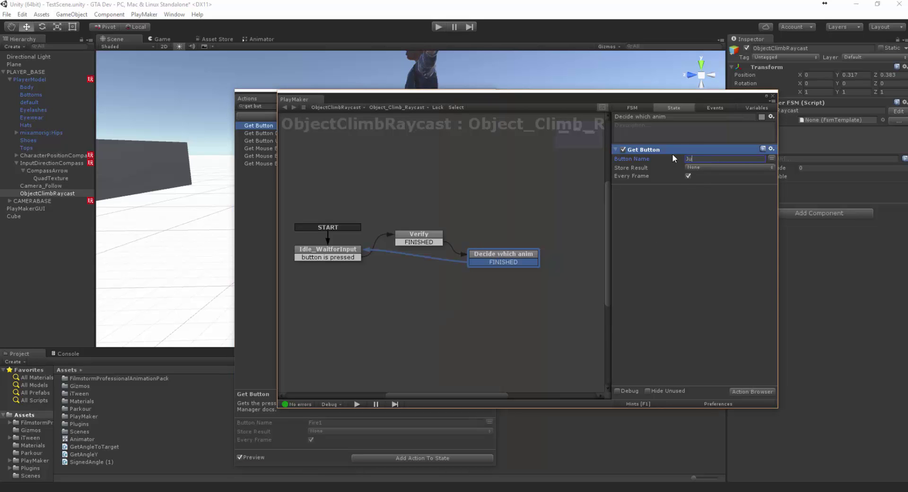
text(mp)
key(Tab)
click(713, 167)
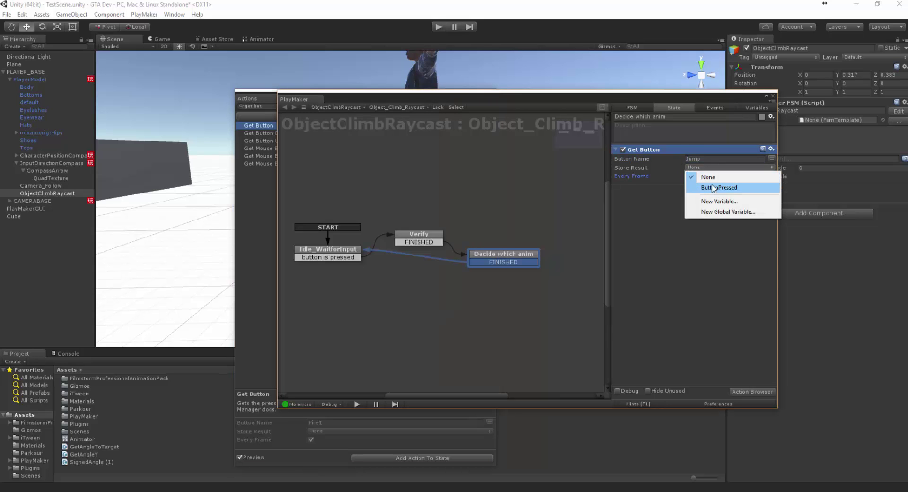
click(718, 188)
Add a Bool Test action on ButtonPressed that sends FINISHED when false and runs every frame
text(bool)
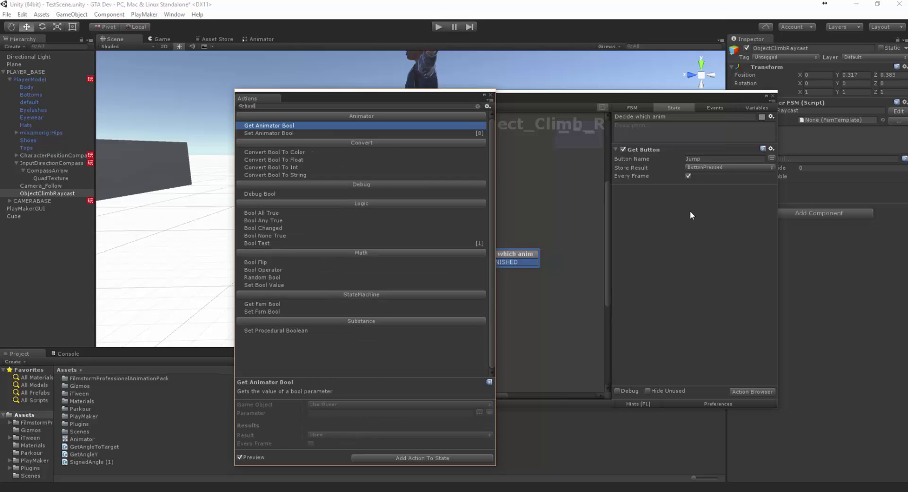
text( te)
key(Return)
click(698, 198)
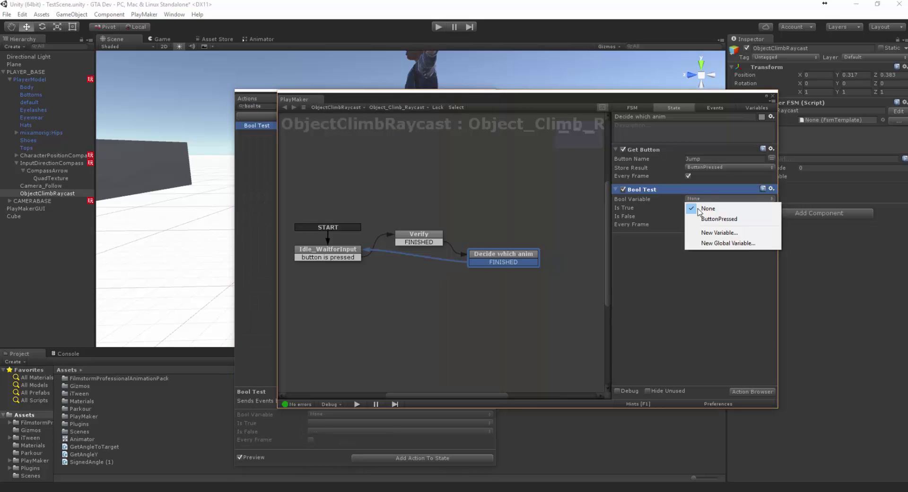
click(700, 218)
click(693, 215)
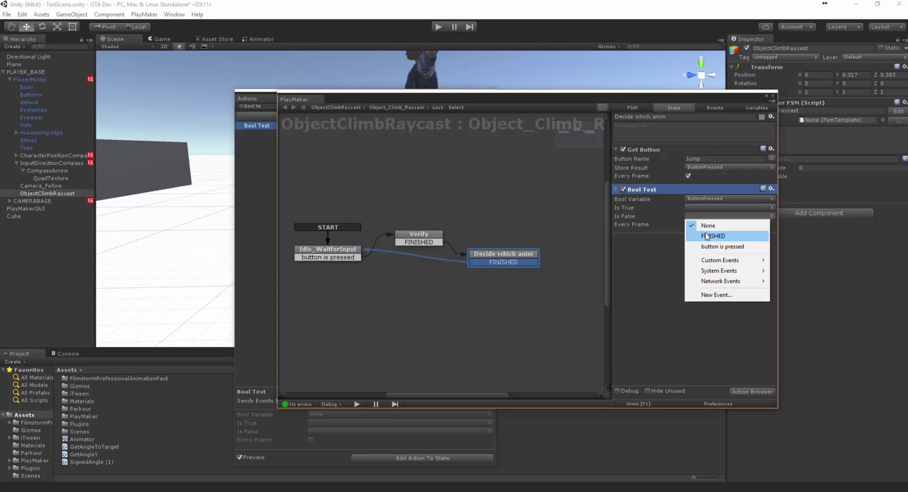
click(707, 236)
click(688, 225)
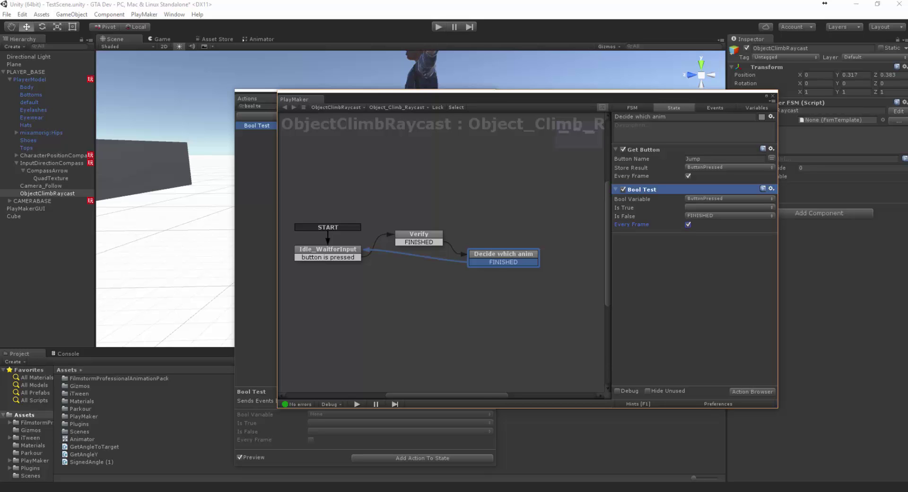
click(687, 253)
text(raycast)
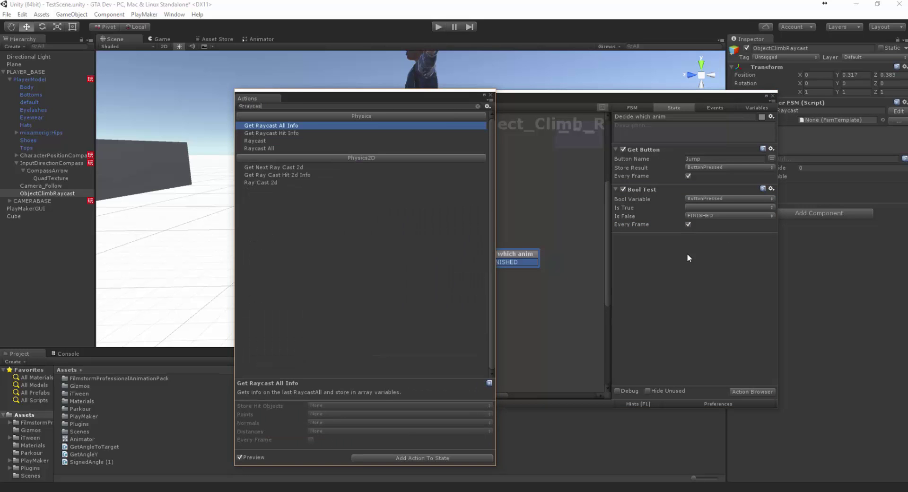
key(Down)
key(Down)
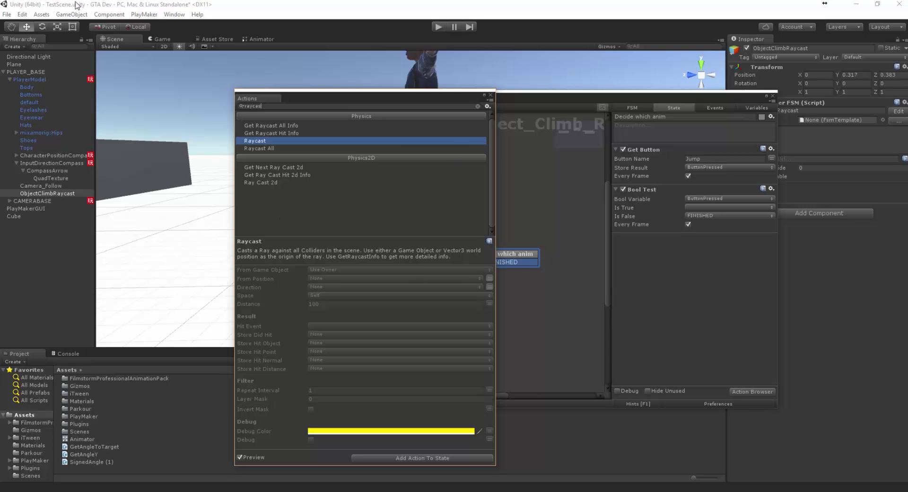
click(143, 14)
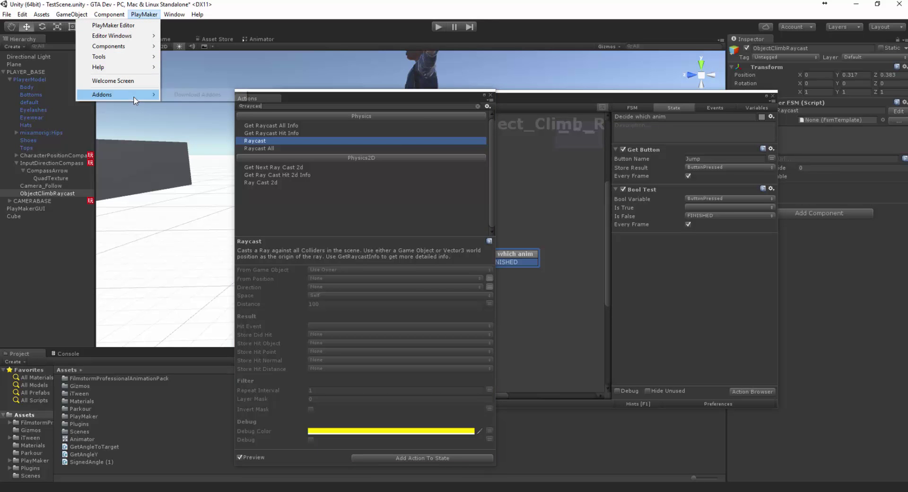
mouse_move(137, 43)
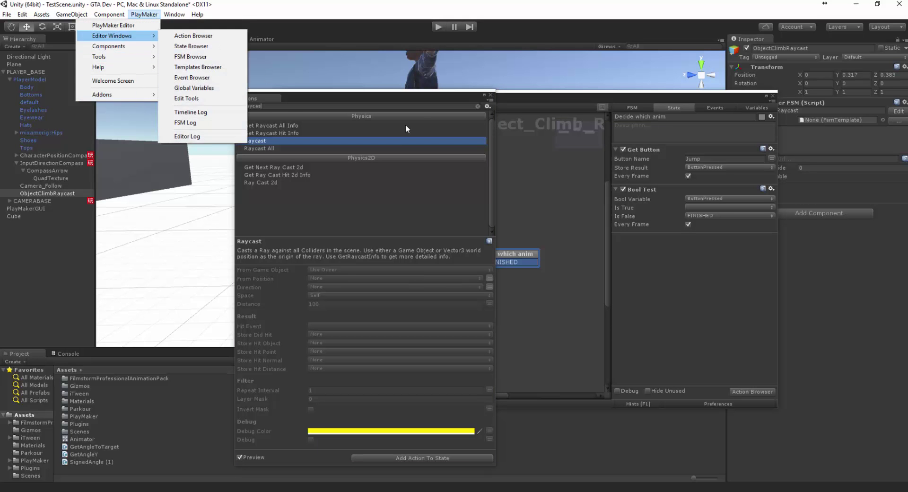
click(489, 97)
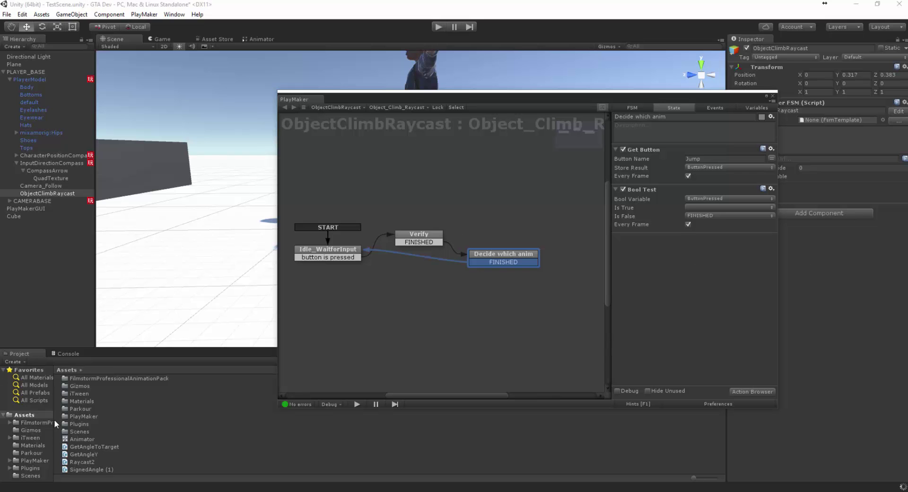
Add the Raycast 2 action to the "Decide which anim" state of ObjectClimbRaycast
click(81, 462)
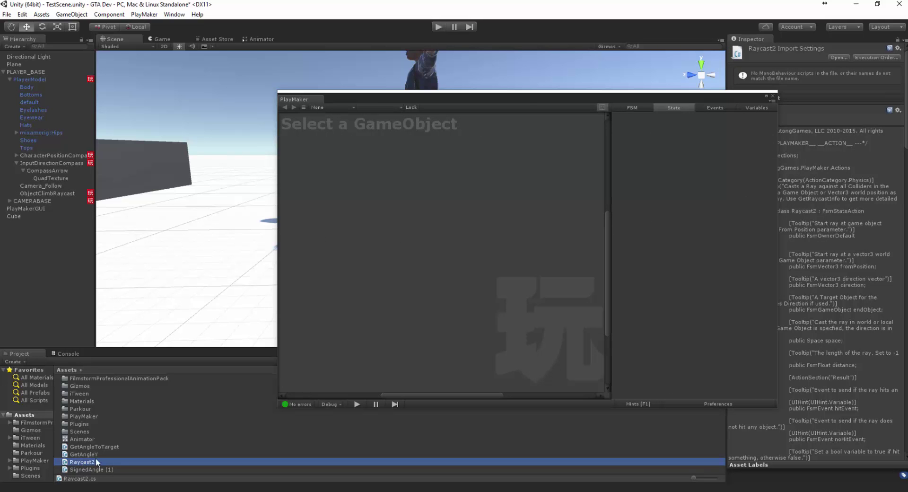
click(51, 194)
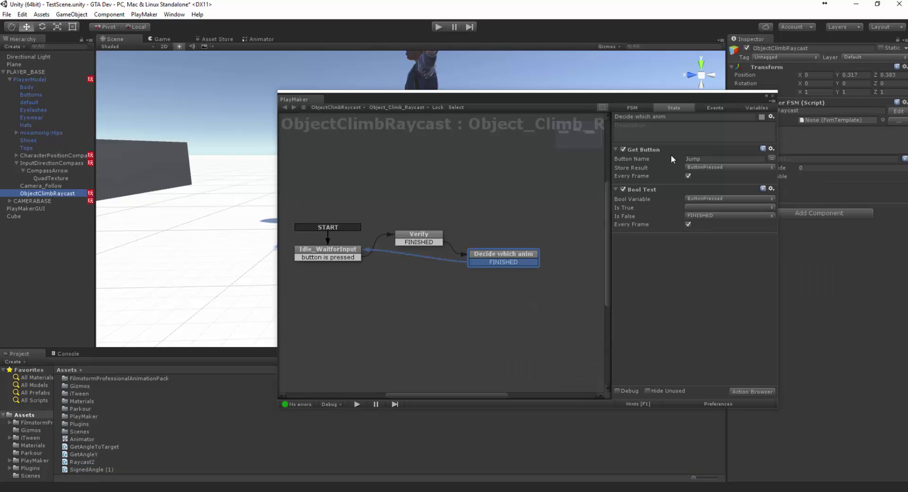
click(760, 391)
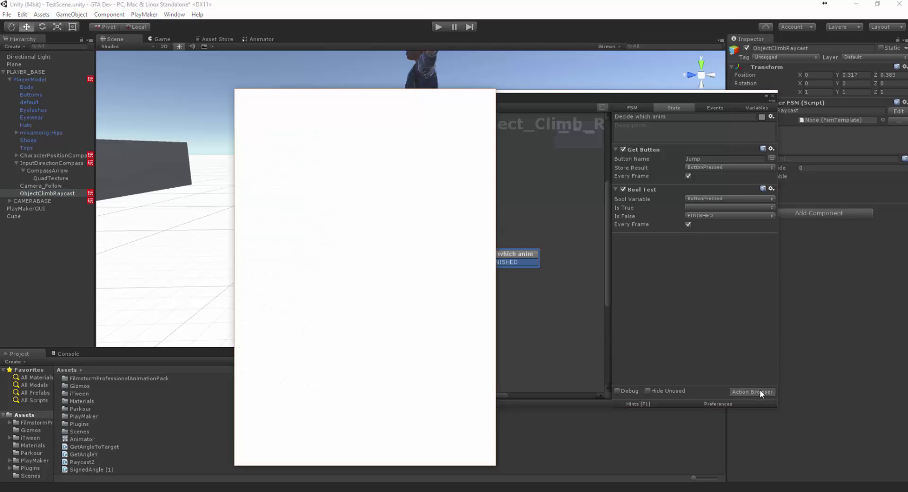
double_click(265, 156)
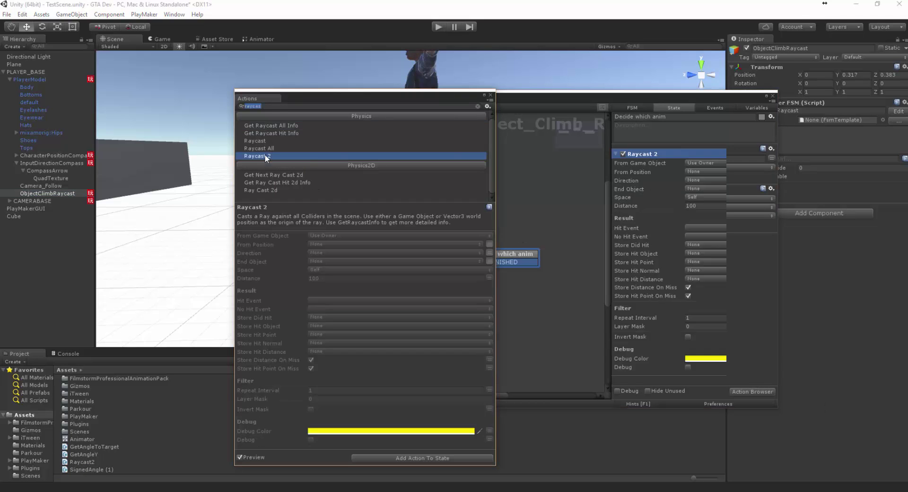
click(492, 95)
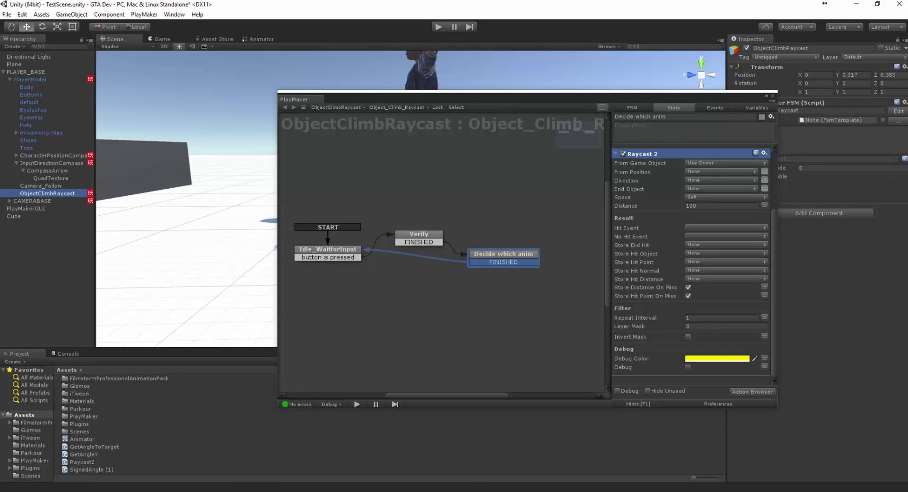
Configure Raycast 2 with a fixed direction of 0, 0, 1, a distance of 0.9 and the hit object stored in HitObj
click(764, 180)
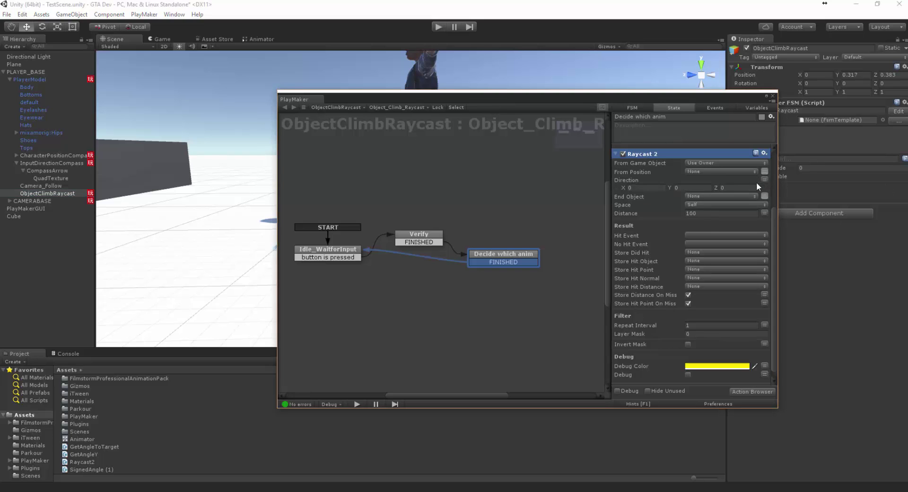
click(744, 188)
drag(525, 97, 551, 266)
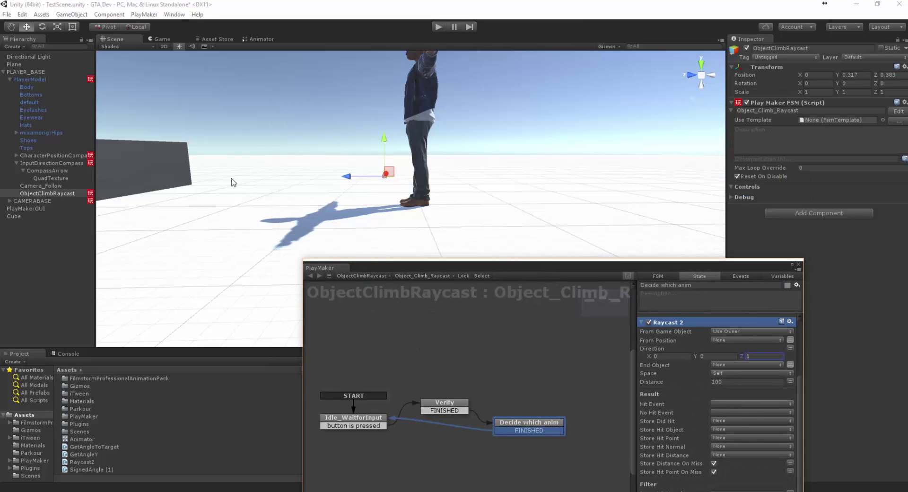
drag(480, 264, 471, 114)
click(664, 229)
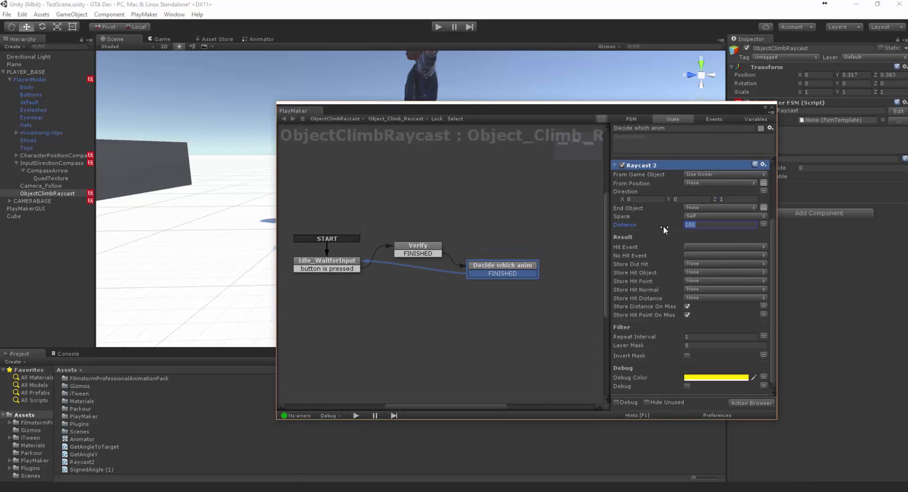
text(0.9)
click(685, 273)
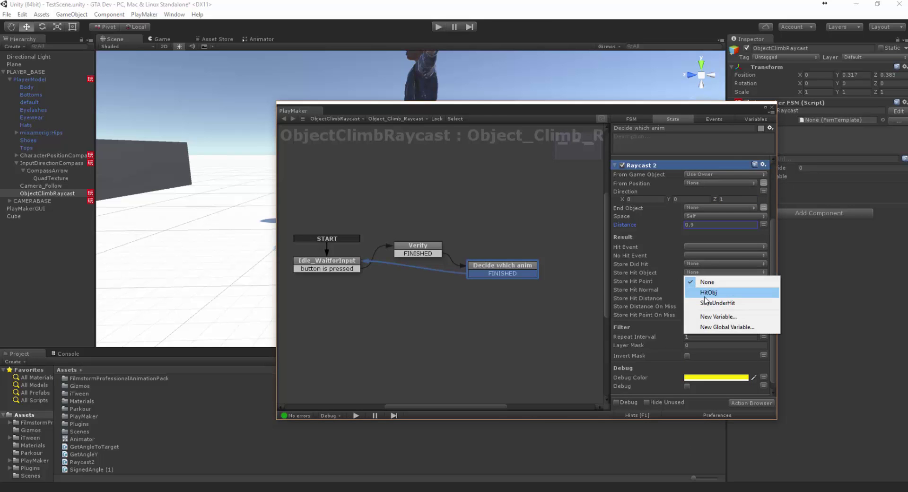
click(698, 289)
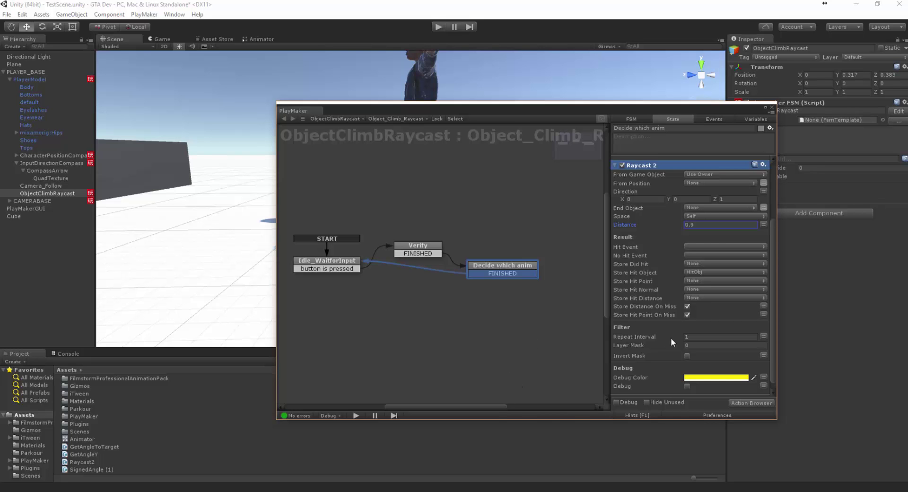
Add a Game Object Compare Tag action to the "Decide which anim" state
scroll(664, 339, down, 1)
click(762, 403)
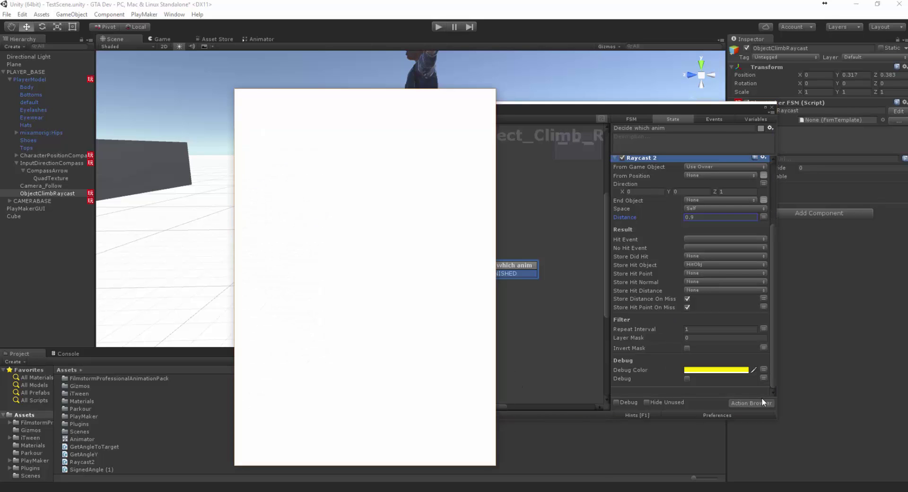
text(game)
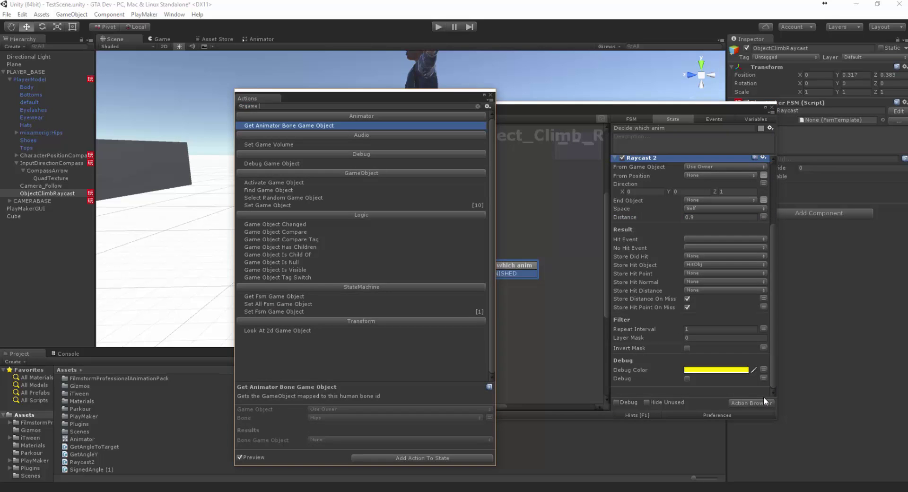
text( object)
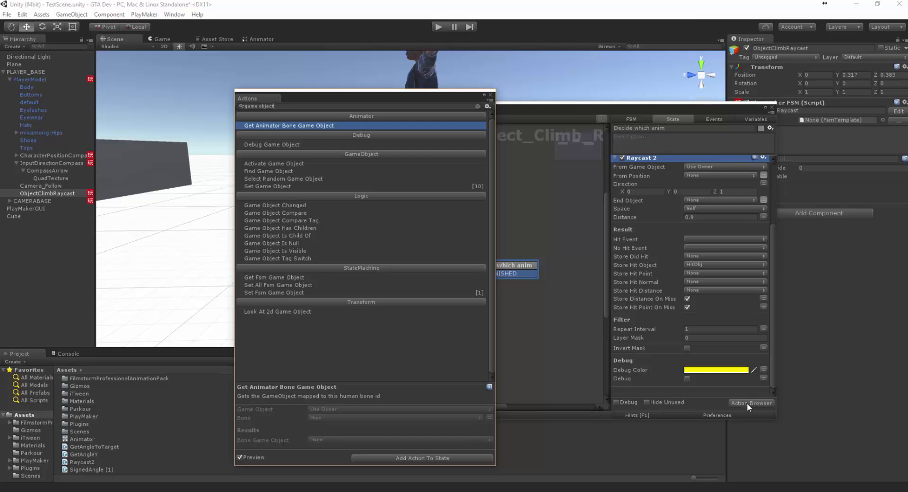
double_click(295, 221)
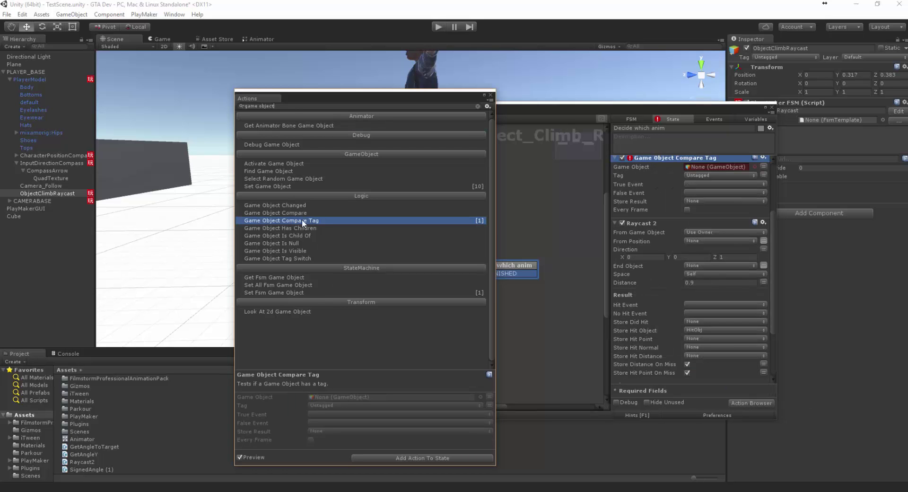
click(491, 95)
Set Game Object Compare Tag to check the HitObj variable for the LowVault tag every frame
scroll(697, 199, up, 3)
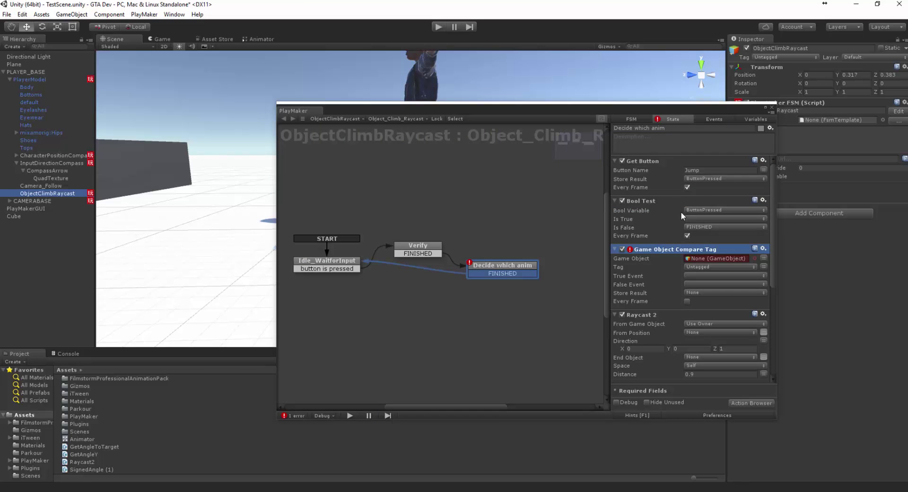
click(743, 257)
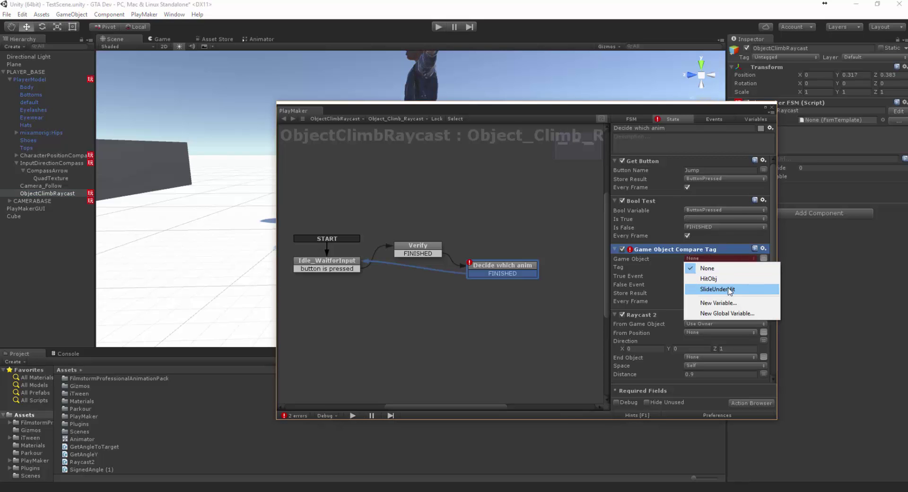
click(723, 280)
click(723, 266)
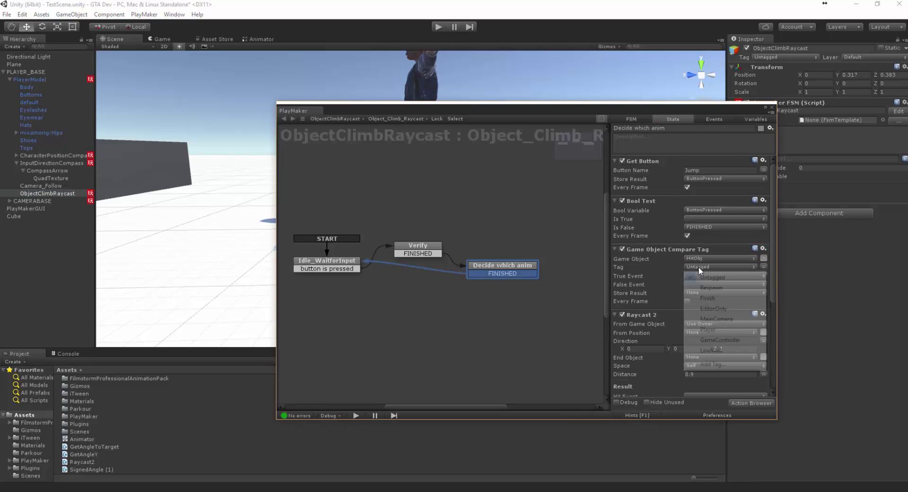
click(714, 349)
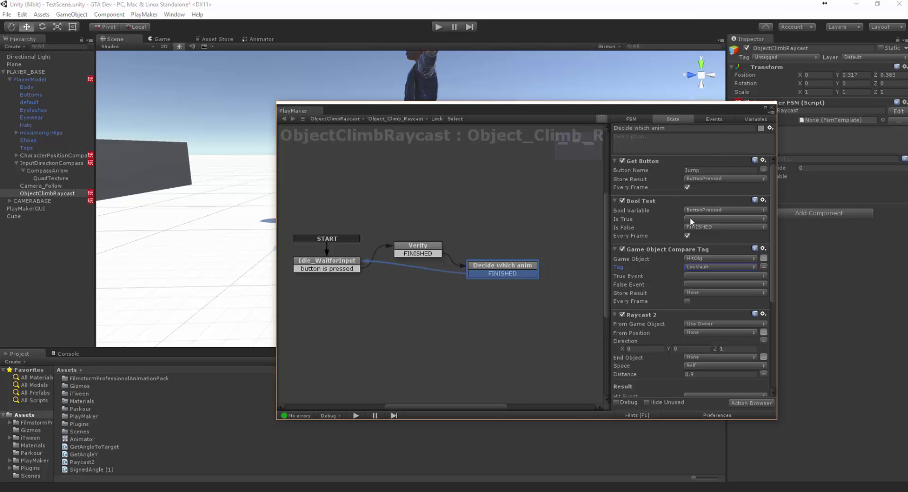
click(687, 301)
Add an event named toLowVault to the FSM
click(714, 119)
click(676, 387)
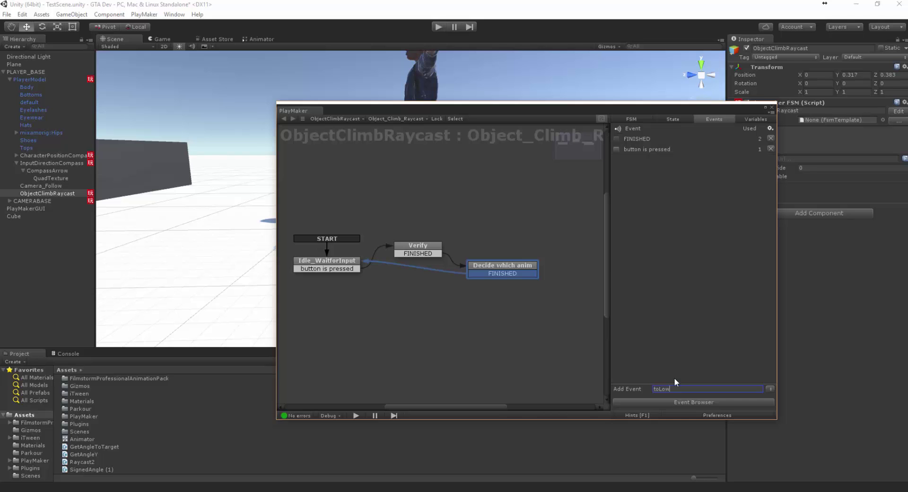
text(toLowVault)
key(Return)
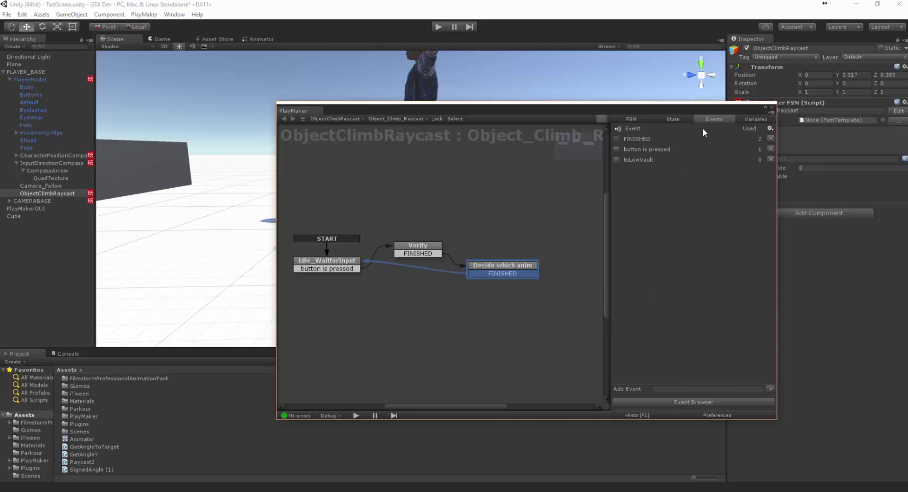
Add a toLowVault transition to the "Decide which anim" state
click(672, 120)
right_click(513, 266)
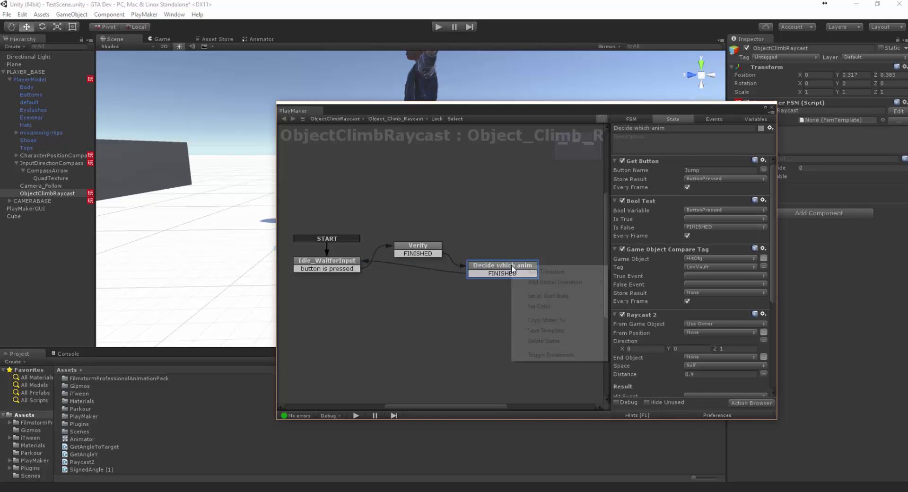
mouse_move(527, 270)
click(466, 294)
Create a new state above "Decide which anim" and link the toLowVault transition to it
middle_drag(535, 192, 483, 205)
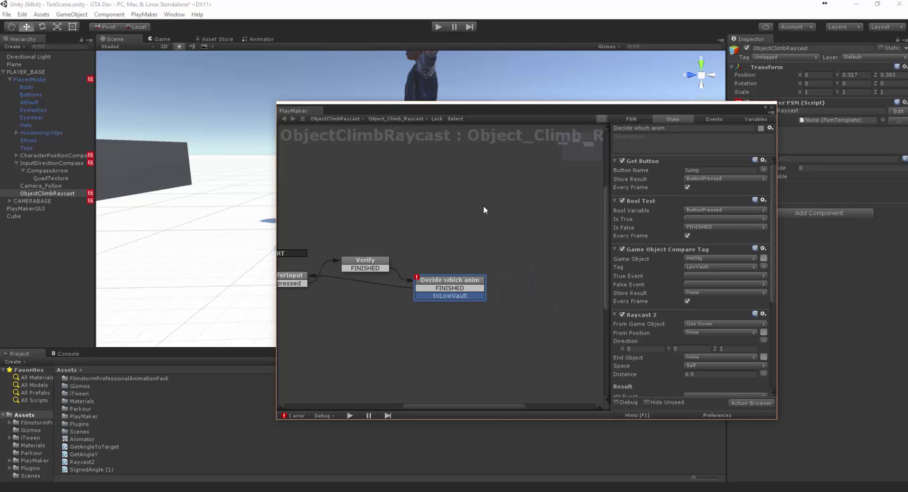
ctrl+click(521, 183)
drag(457, 297, 541, 188)
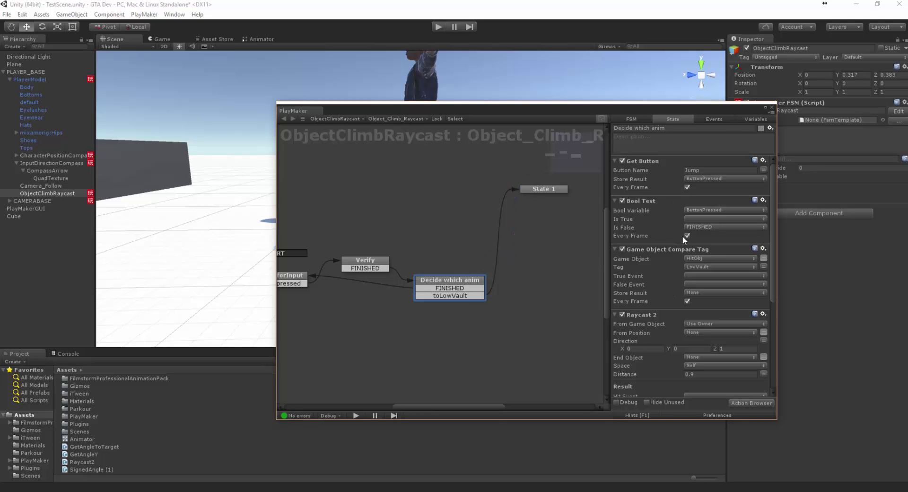
Set the True Event of Game Object Compare Tag to toLowVault and rename the new state to Low Vault
click(703, 275)
click(711, 292)
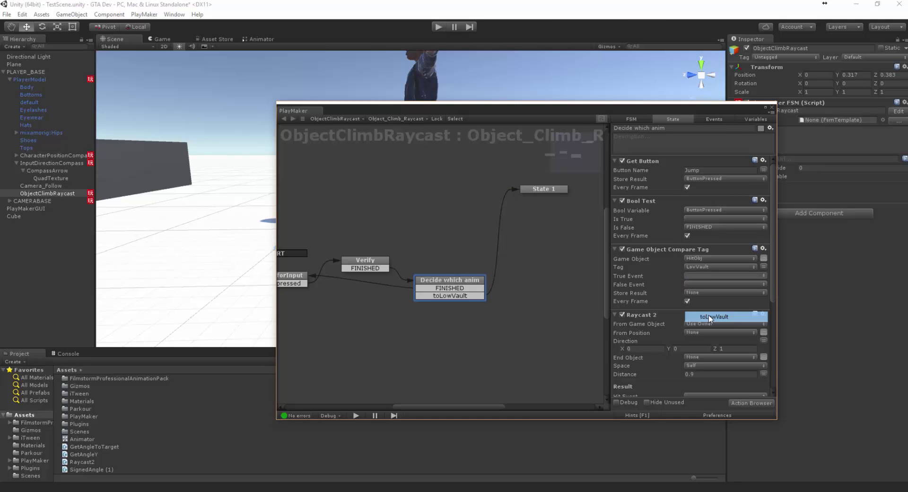
click(544, 189)
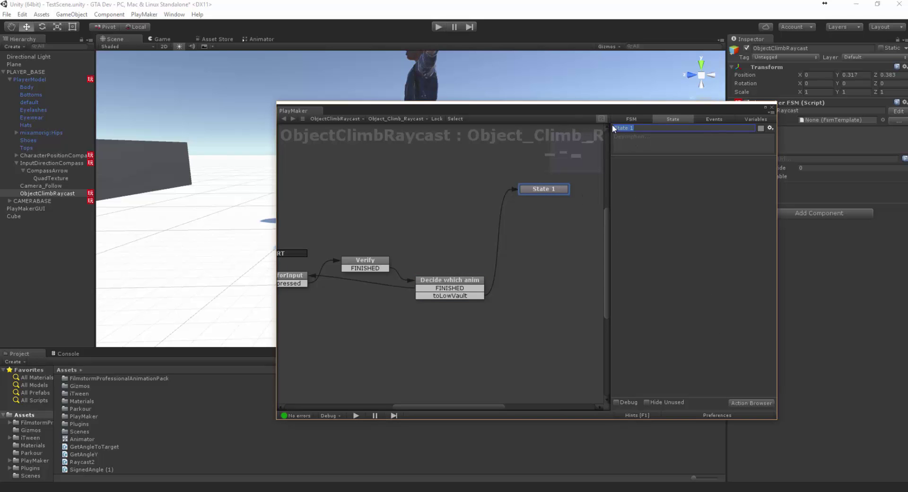
text(Low Vault)
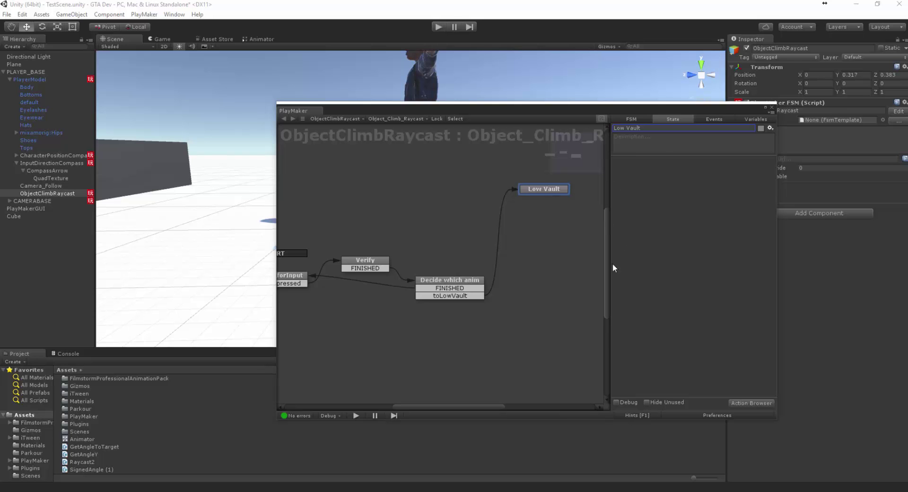
Add the jumping clip from the Parkour folder to the Animator's base layer as a state beside the walking states
drag(399, 108, 350, 367)
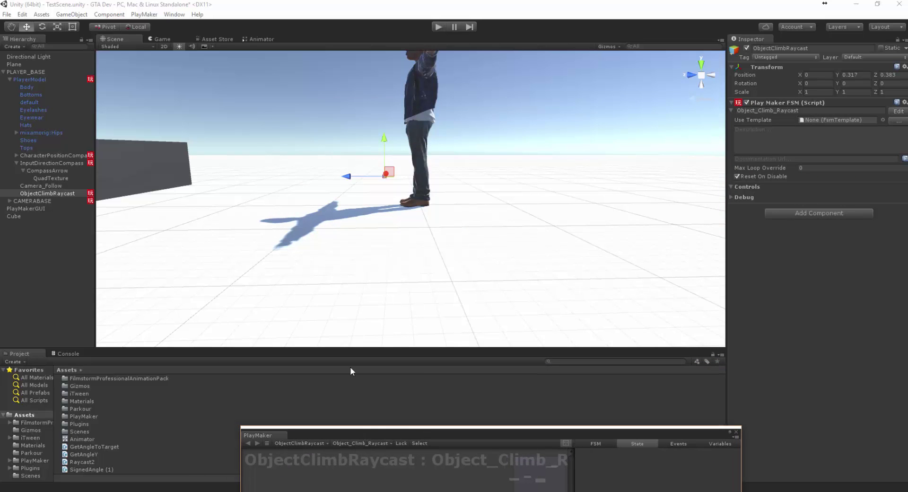
click(261, 38)
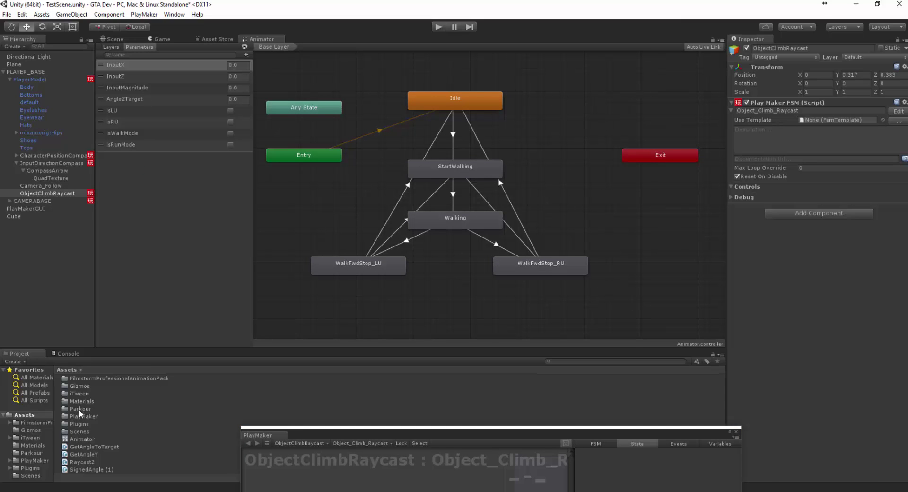
double_click(80, 409)
click(59, 379)
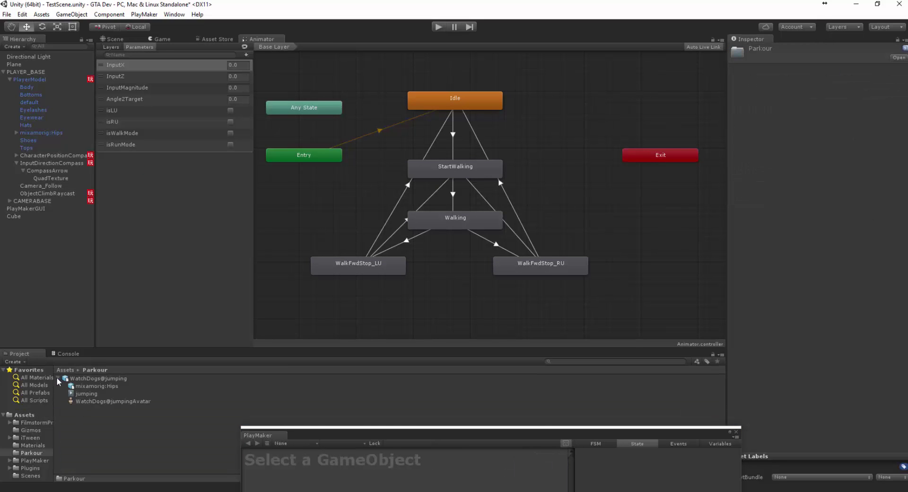
drag(83, 397, 650, 240)
middle_drag(676, 282, 503, 294)
click(525, 266)
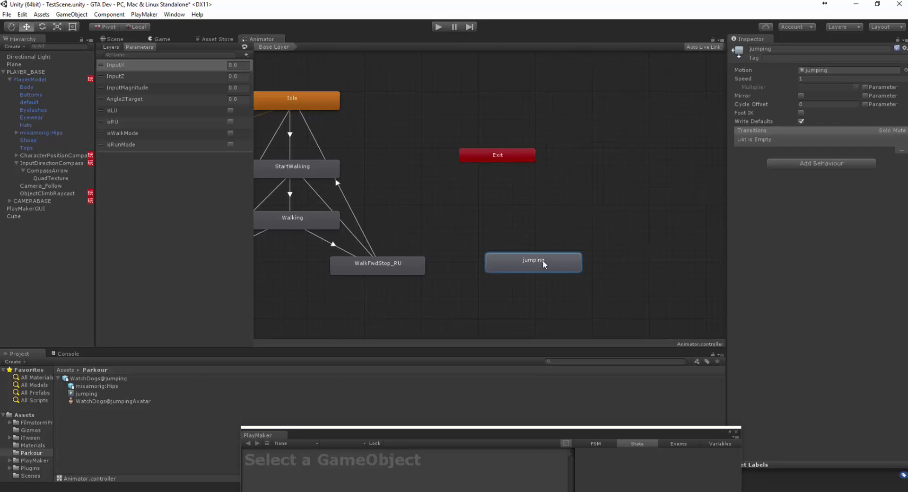
Set the WatchDogs@jumping rig to Humanoid, copy its avatar definition from WatchDogsAvatar and apply the import settings
click(72, 379)
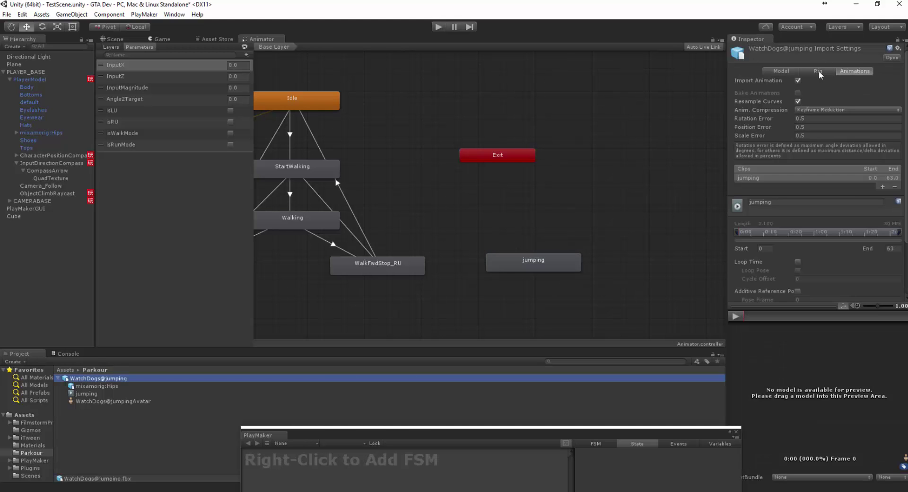
click(818, 71)
click(823, 81)
click(828, 122)
click(833, 95)
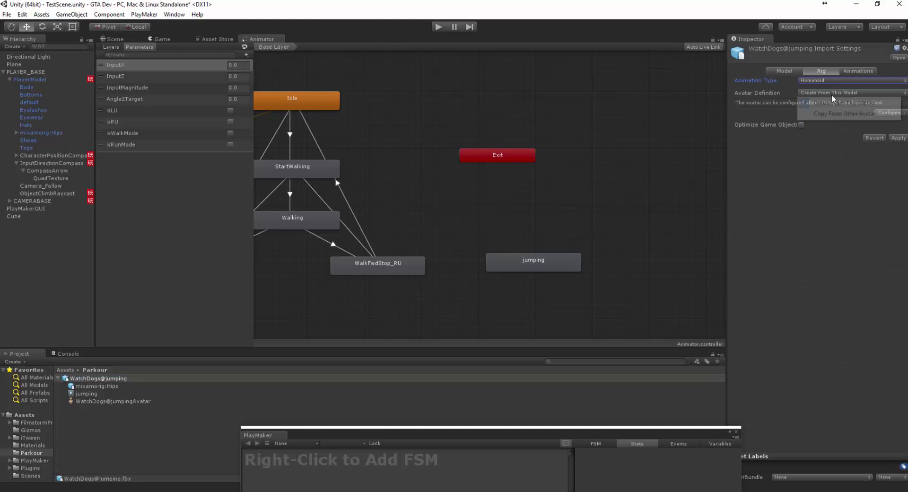
click(842, 114)
click(904, 129)
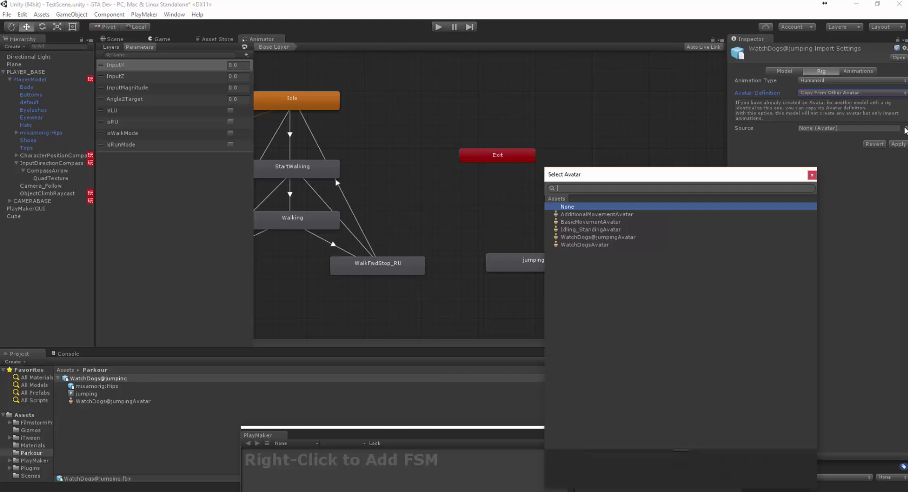
click(595, 246)
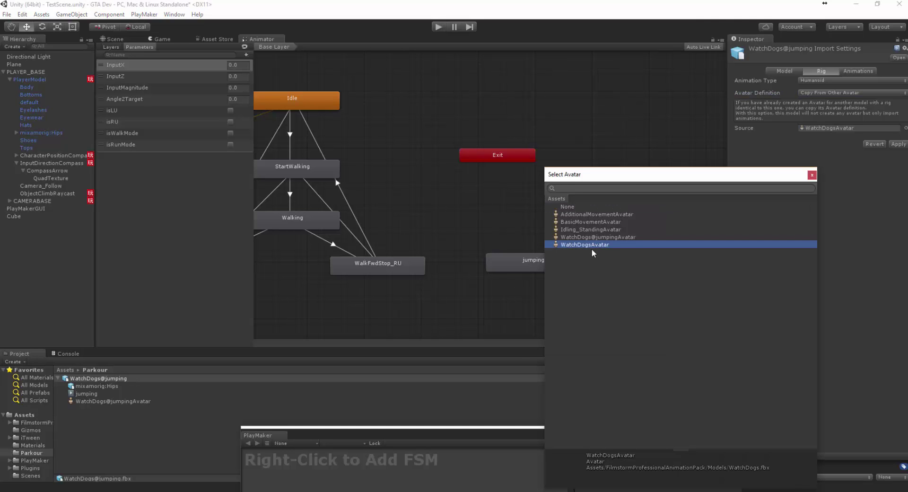
click(812, 175)
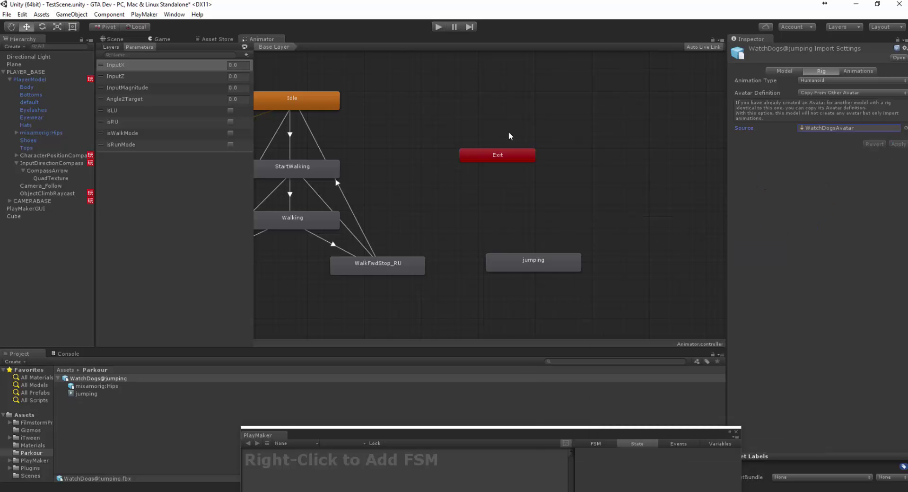
Enable Bake Into Pose for the jumping clip's Root Transform Rotation and Root Transform Position (Y)
click(855, 71)
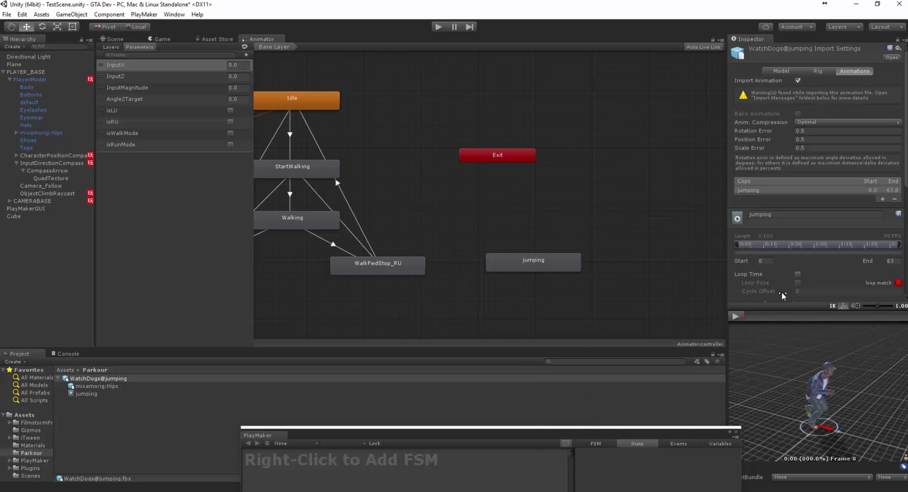
click(736, 316)
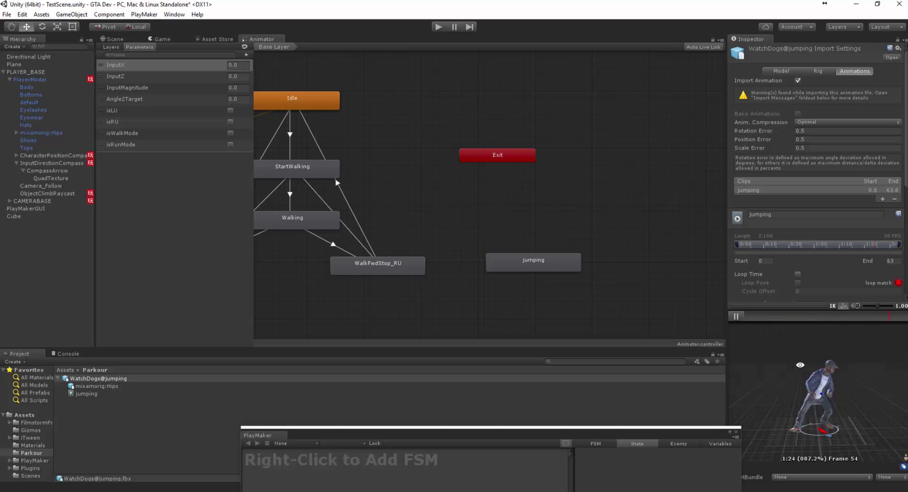
click(736, 316)
scroll(758, 274, down, 3)
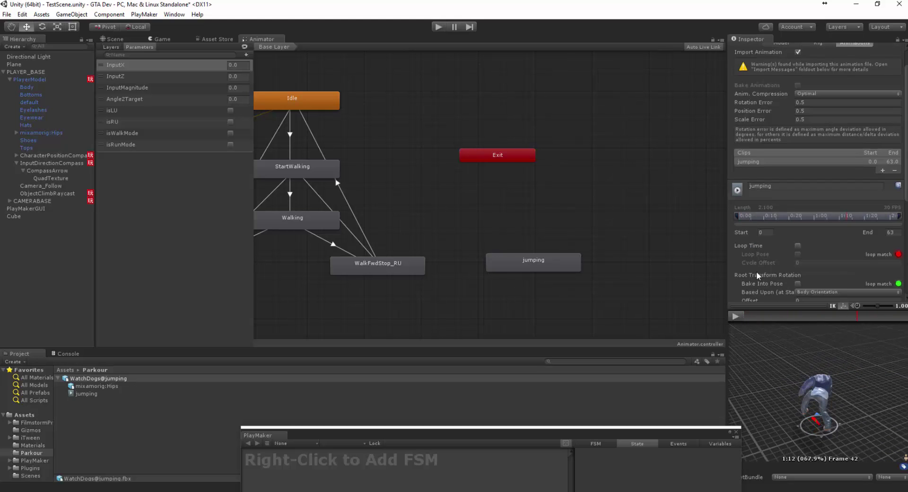
drag(568, 268, 565, 265)
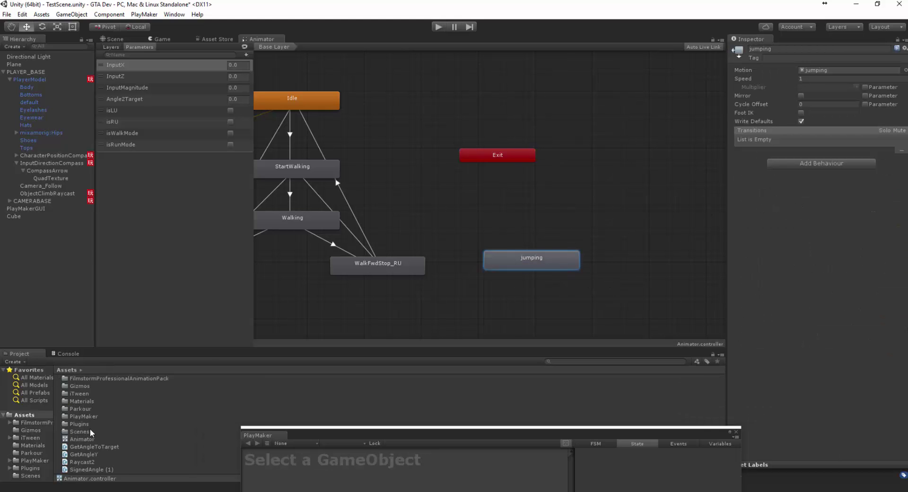
double_click(78, 409)
click(85, 394)
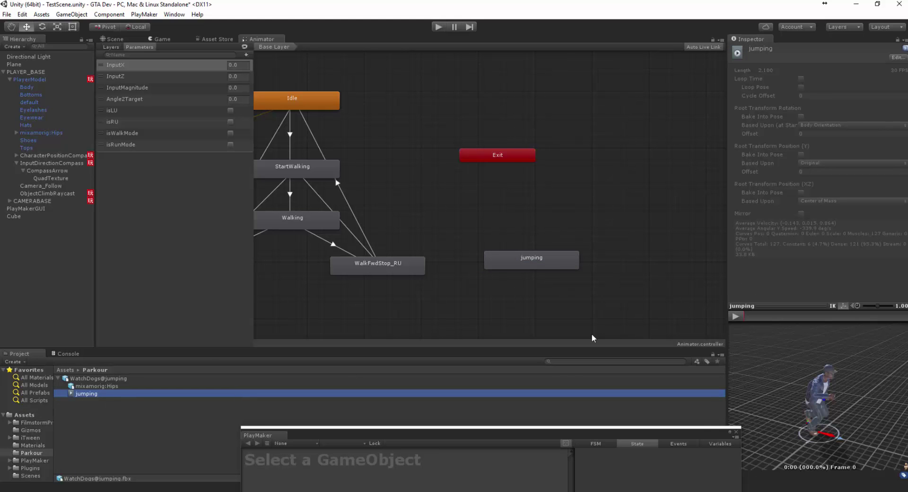
click(95, 379)
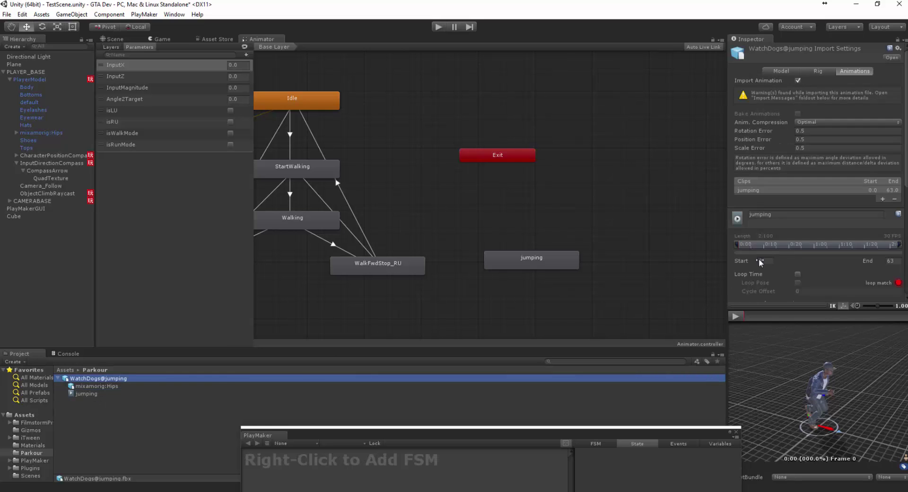
click(798, 170)
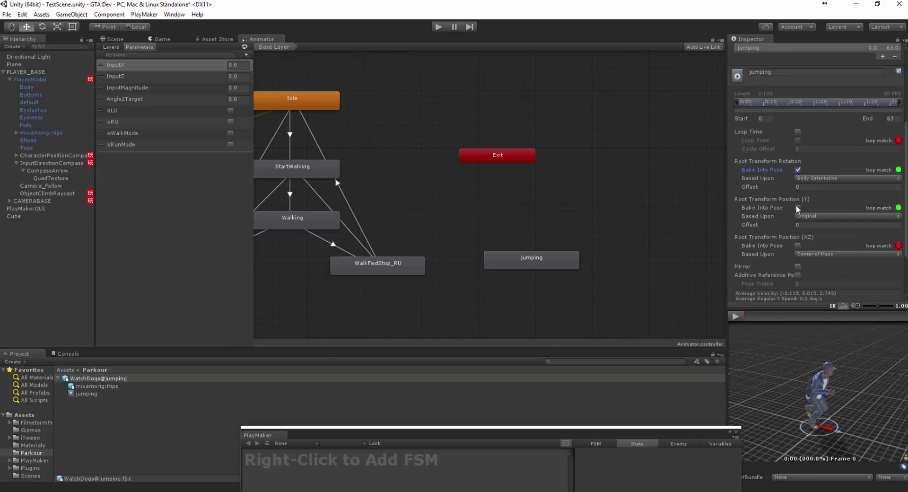
click(798, 208)
Preview the jumping clip's playback and apply its animation import settings
click(738, 317)
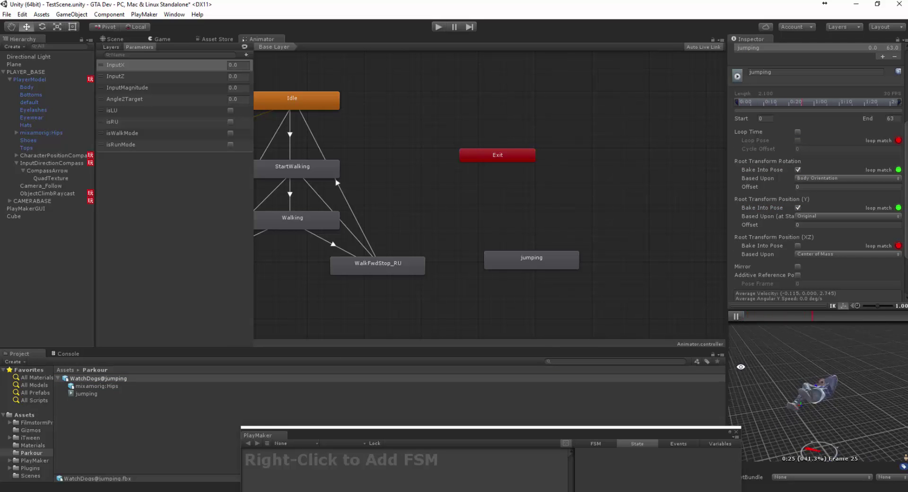
click(771, 316)
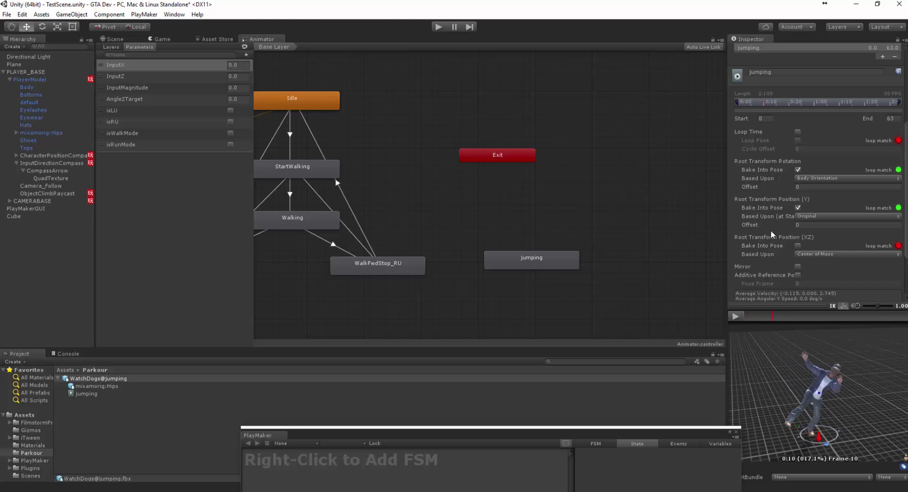
scroll(794, 212, down, 3)
click(892, 290)
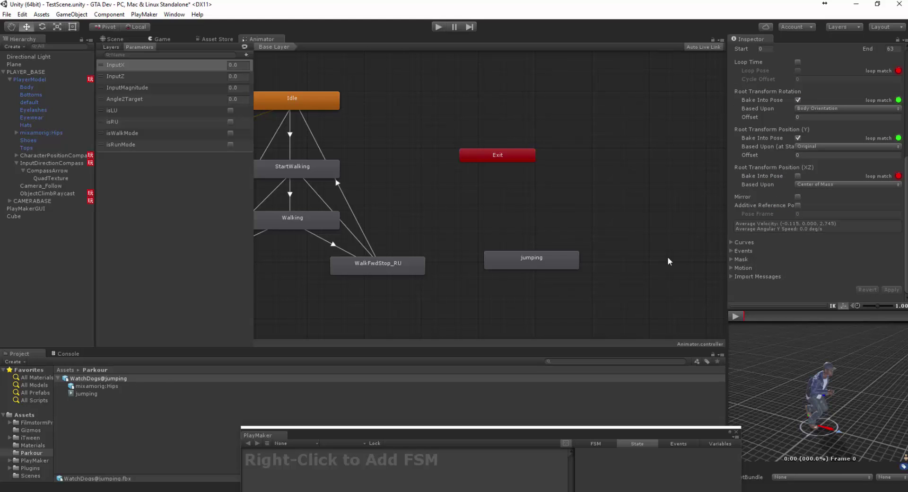
Add a transition from the jumping state to Walking
drag(542, 254, 547, 234)
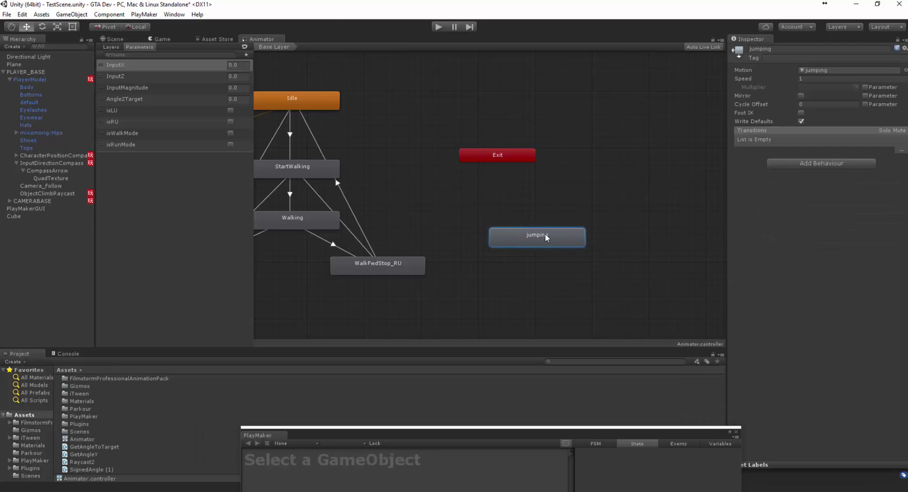
middle_drag(512, 215, 634, 212)
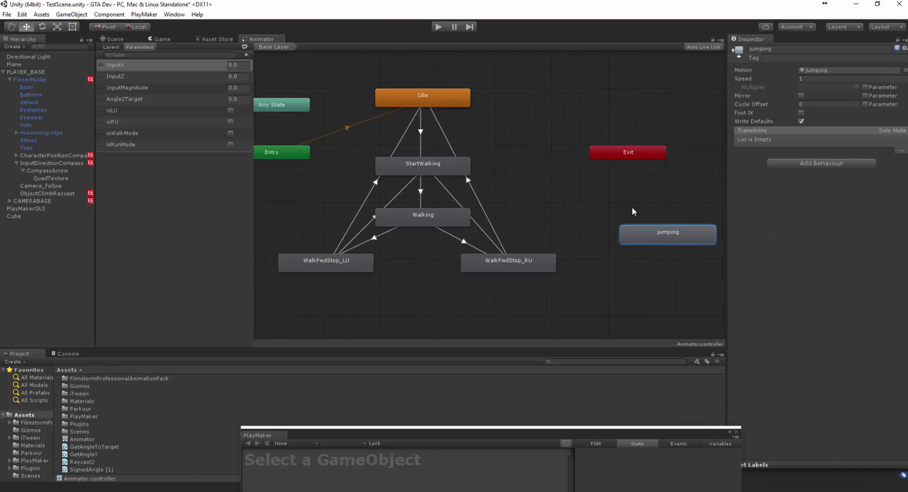
right_click(647, 239)
click(671, 242)
click(455, 216)
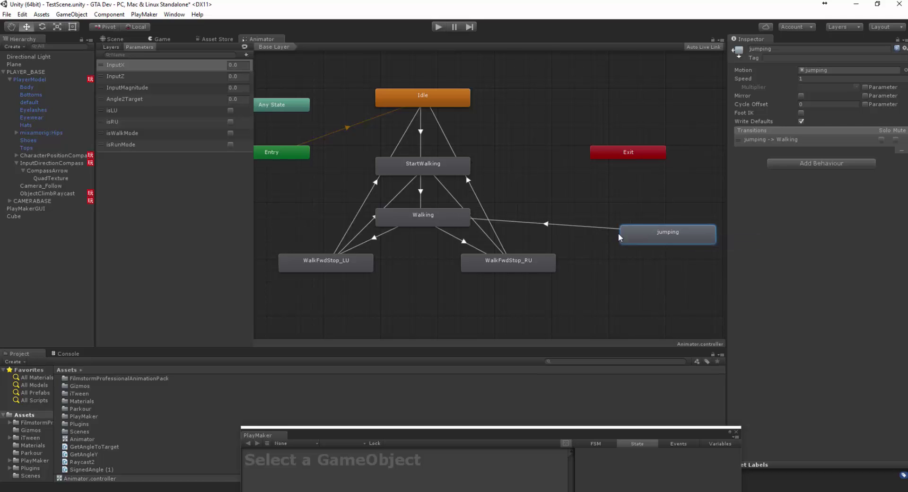
Add a transition from the jumping state to Idle
right_click(640, 235)
click(658, 240)
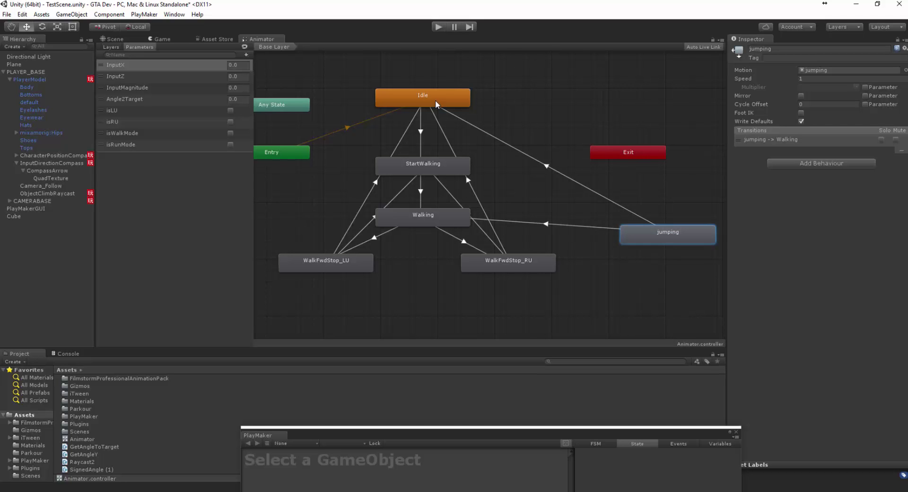
click(436, 104)
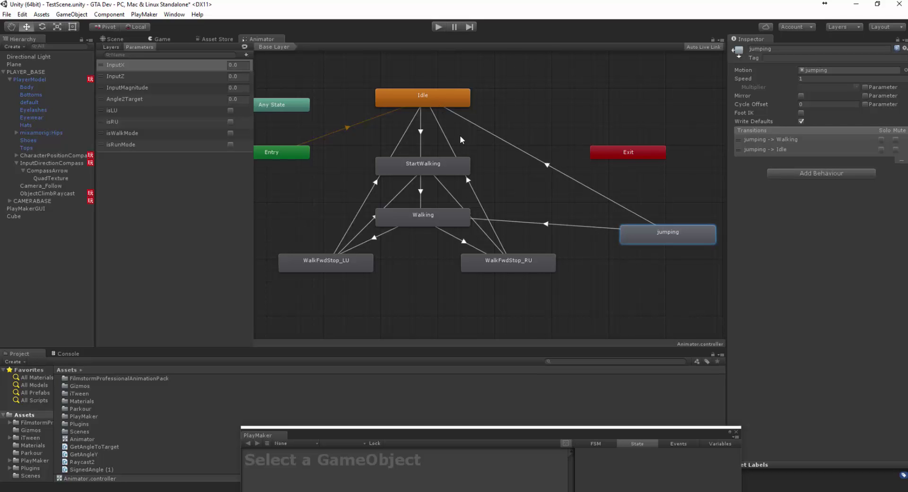
Delete the transition from jumping to Walking
click(550, 225)
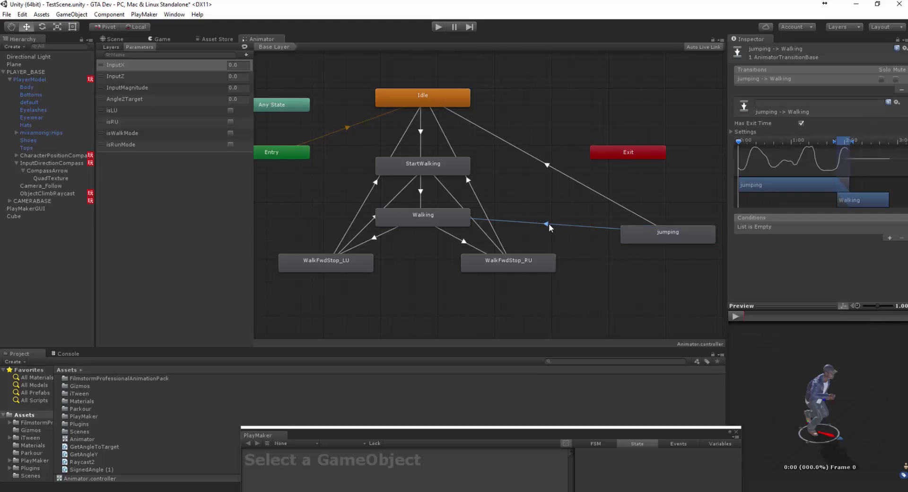
key(Delete)
key(Return)
Add a transition from the jumping state to StartWalking
click(667, 235)
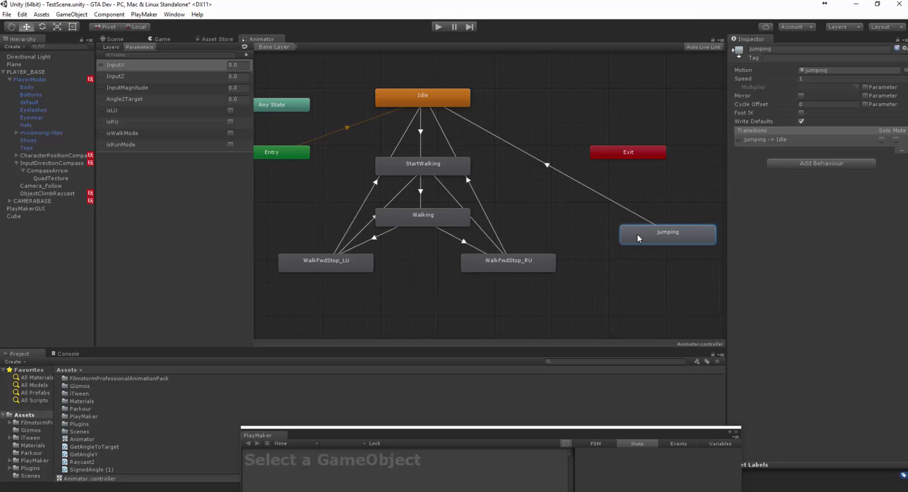
right_click(638, 235)
click(658, 241)
click(461, 169)
Add a condition to the jumping-to-Idle transition requiring InputMagnitude to be Less than 0.1
click(547, 165)
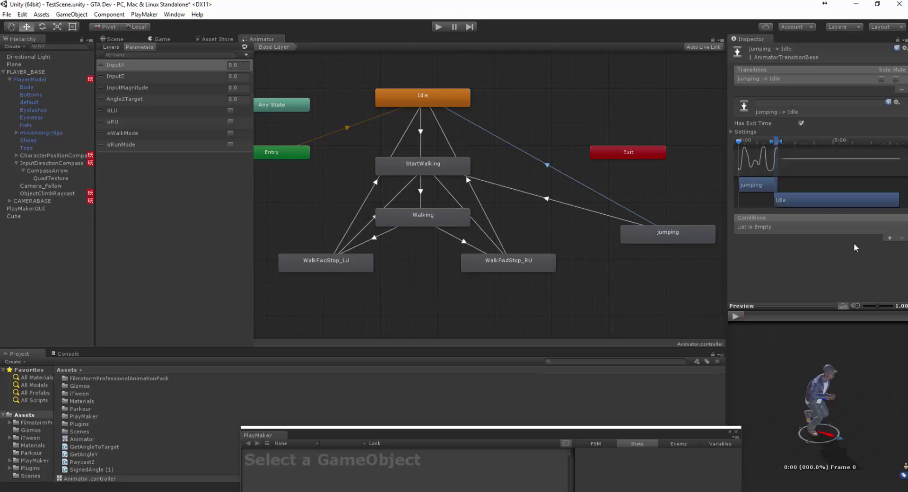
click(890, 238)
click(820, 228)
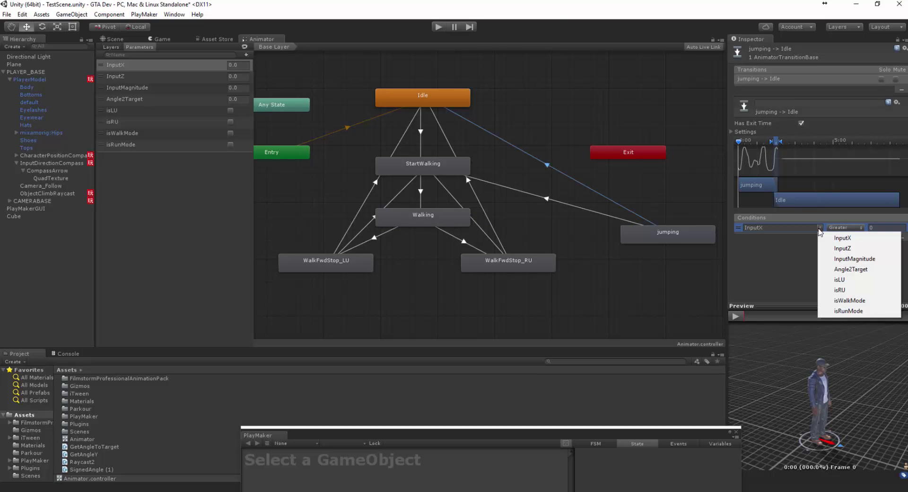
click(845, 259)
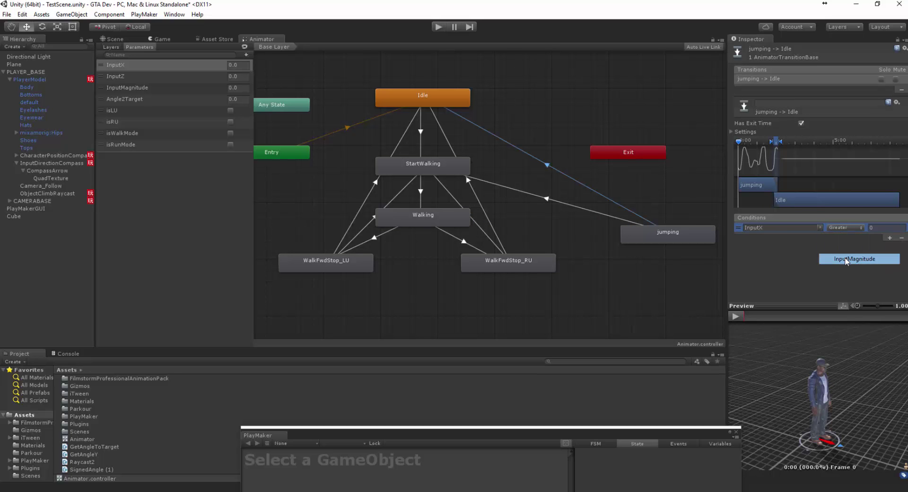
click(845, 234)
click(850, 247)
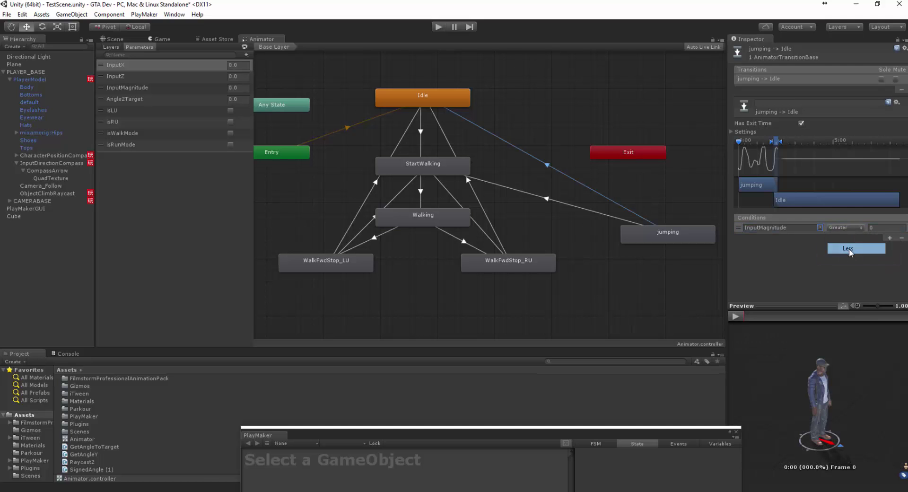
click(875, 228)
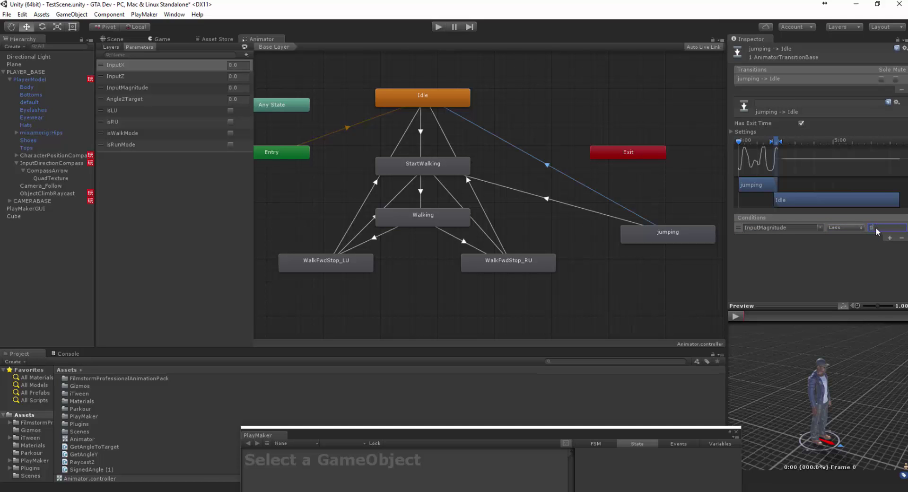
text(0.1)
click(740, 229)
Add a second condition to the jumping-to-Idle transition requiring isWalkMode to be true
click(890, 238)
click(820, 238)
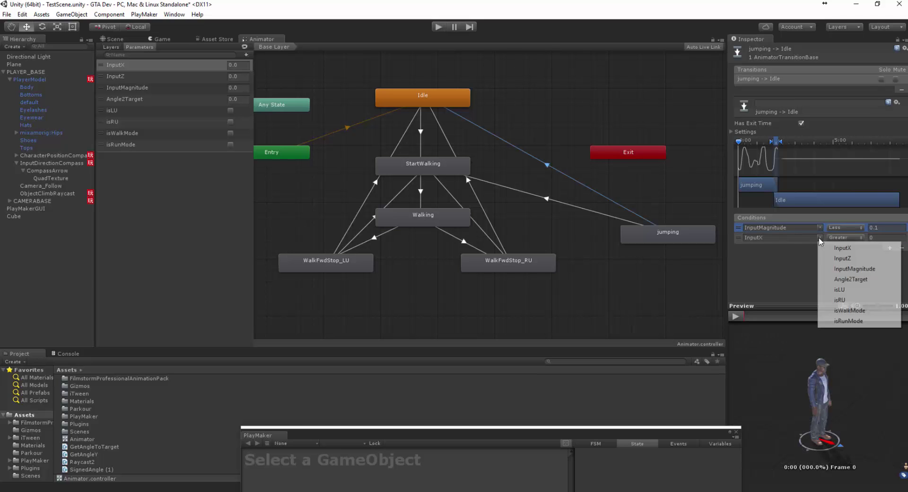
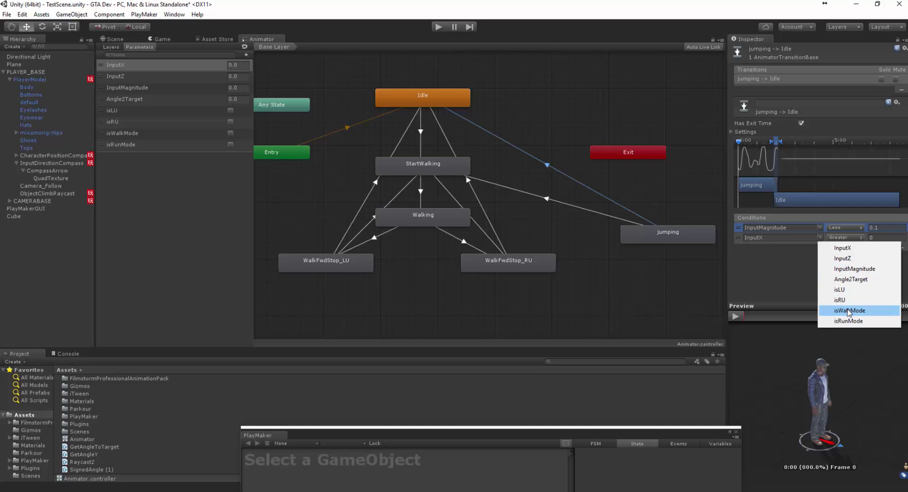
click(850, 310)
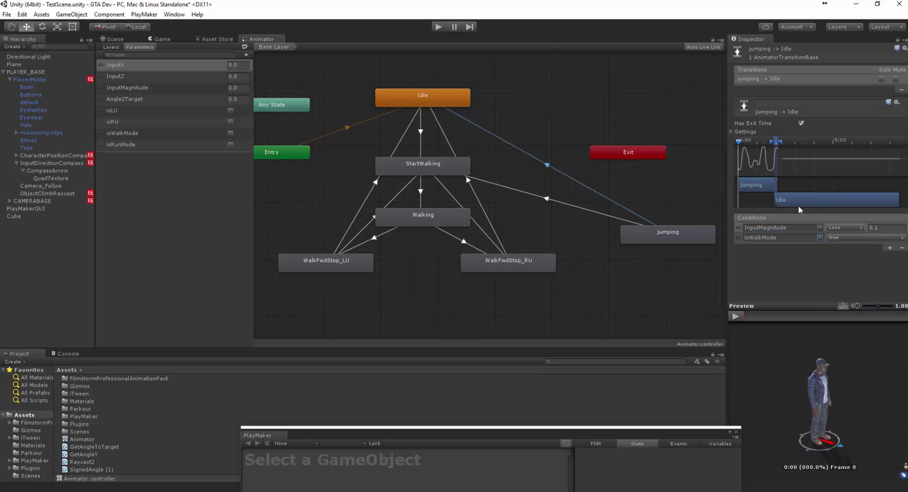
Add a condition to the jumping-to-StartWalking transition requiring InputMagnitude to be Greater than 0.1
click(587, 209)
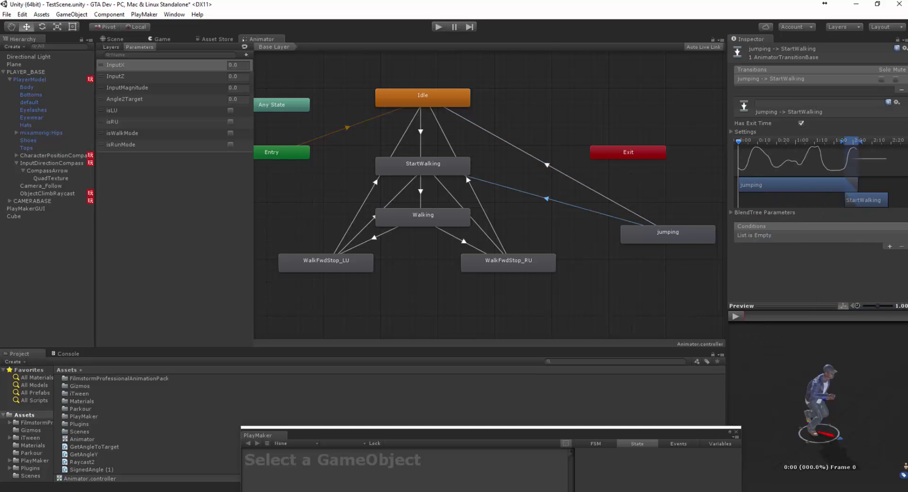
click(890, 247)
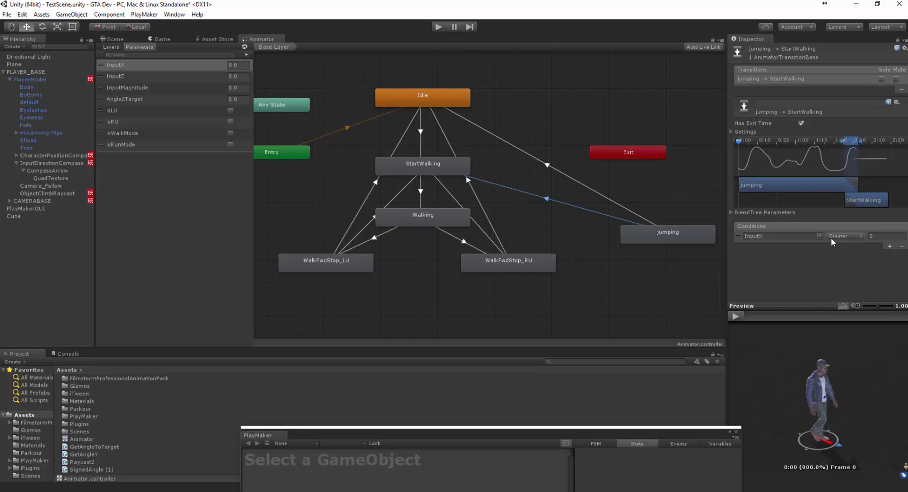
click(822, 237)
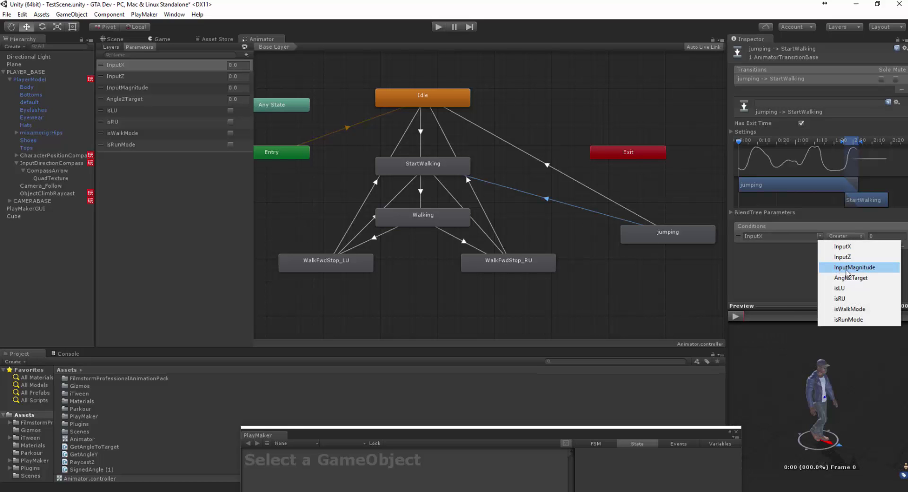
click(847, 268)
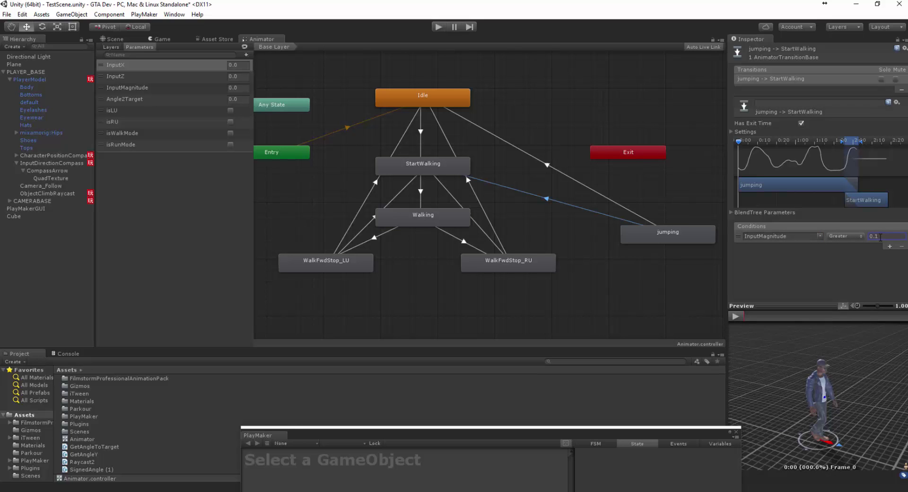
Add an isWalkMode true condition to the jumping-to-StartWalking transition and shift its blend to start earlier on the timeline
click(890, 247)
click(823, 246)
click(847, 320)
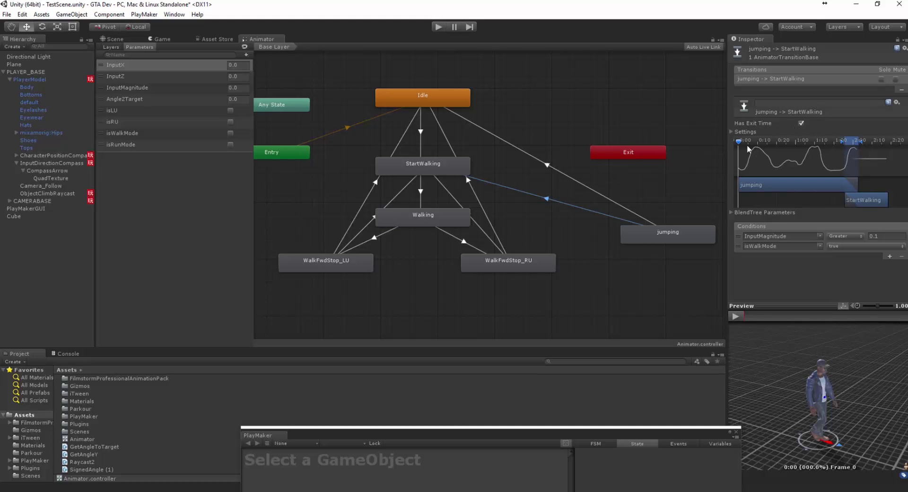
mouse_move(749, 149)
mouse_down()
mouse_move(857, 143)
mouse_move(833, 157)
mouse_up()
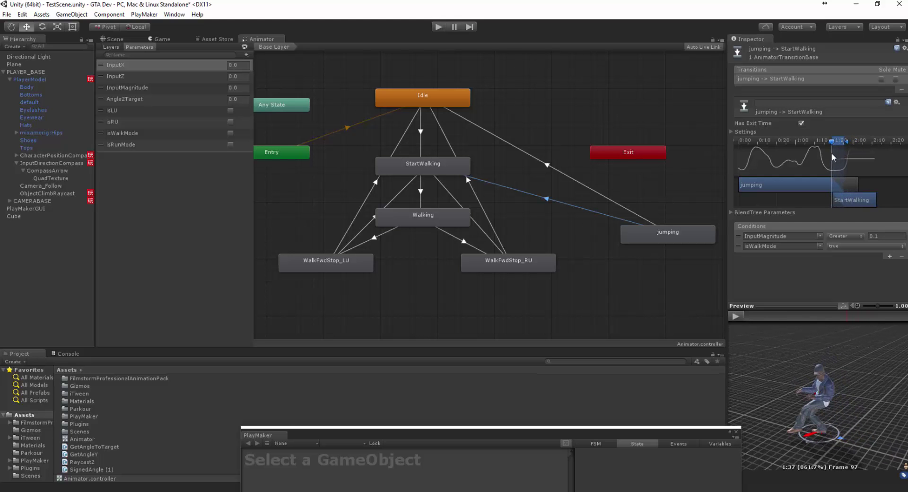
Remove the InputMagnitude condition from the jumping-to-Idle transition and preview the transition's animation
click(578, 180)
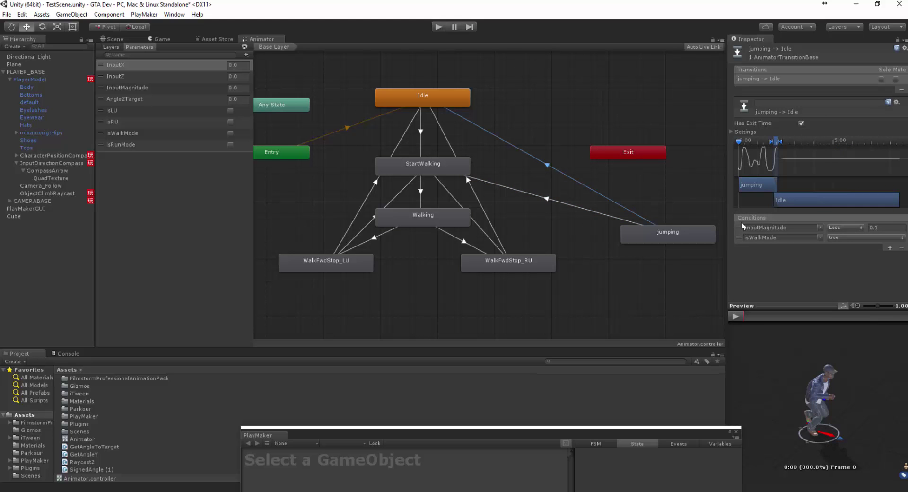
click(901, 248)
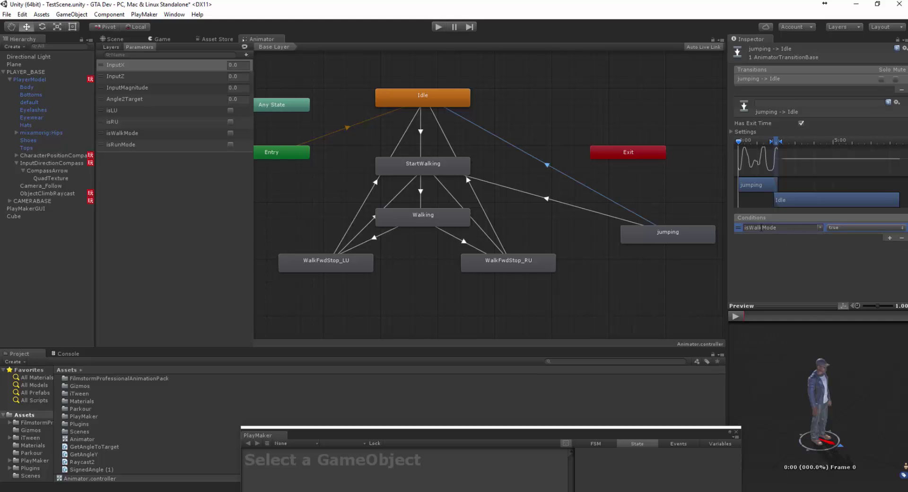
click(735, 317)
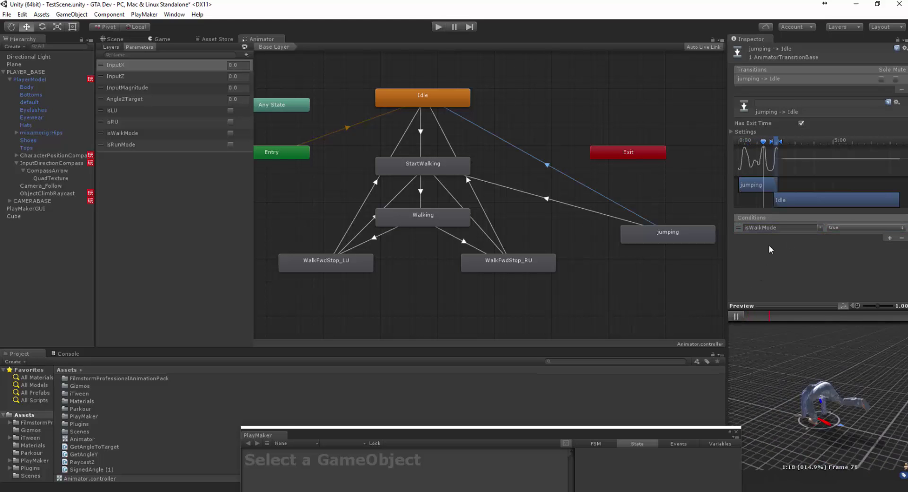
click(740, 317)
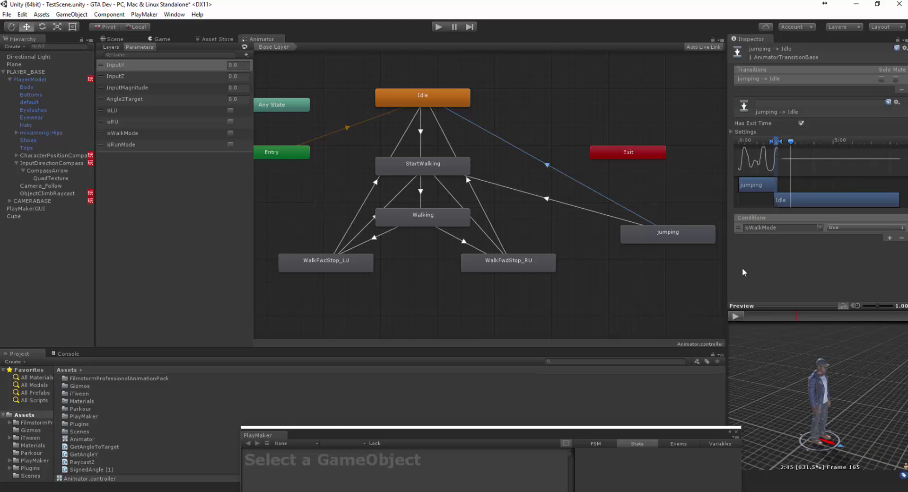
Save the scene and view the character beside the block in the Scene view
click(7, 14)
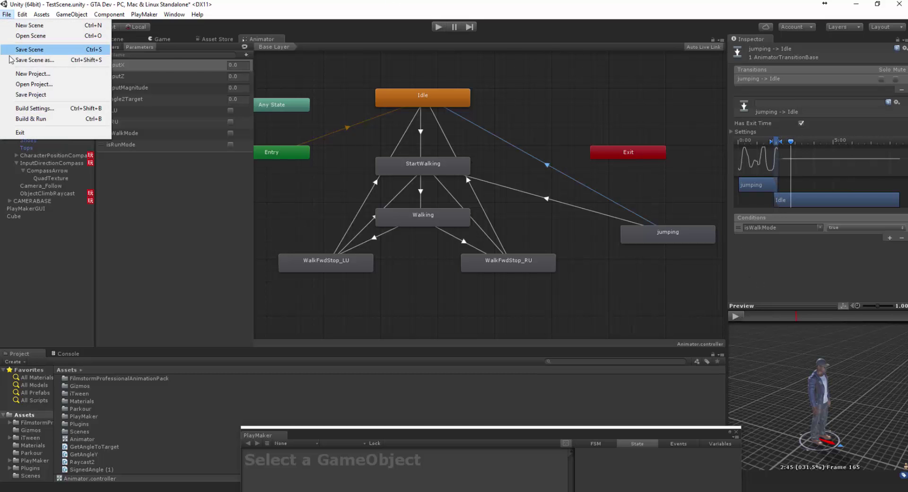
click(19, 49)
click(120, 41)
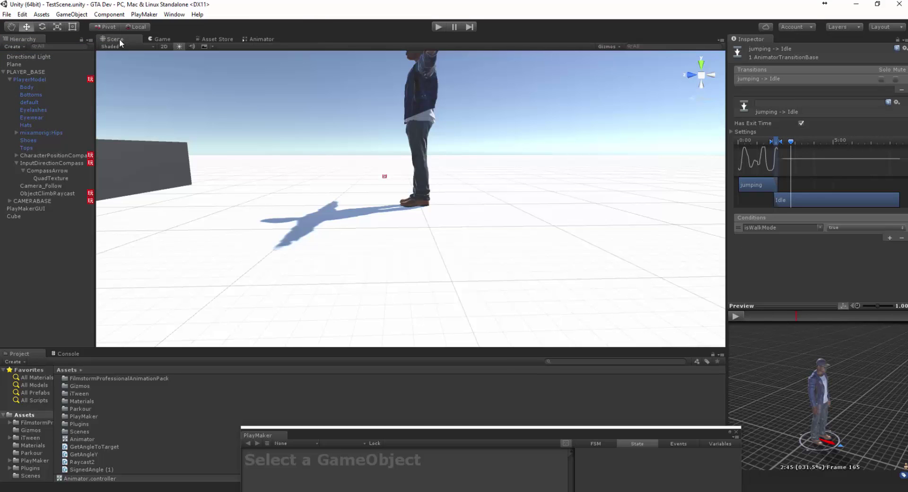
alt+drag(337, 91, 219, 166)
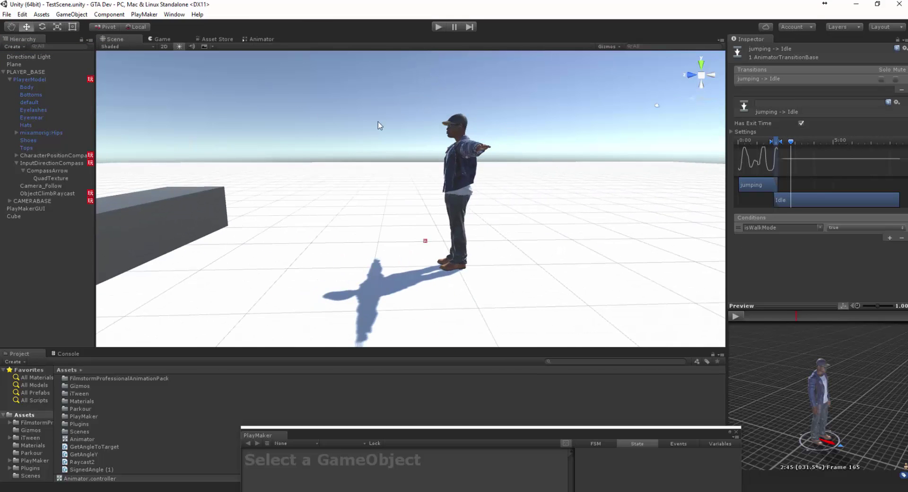
Rename the jumping state in the Animator to LowVault
click(269, 39)
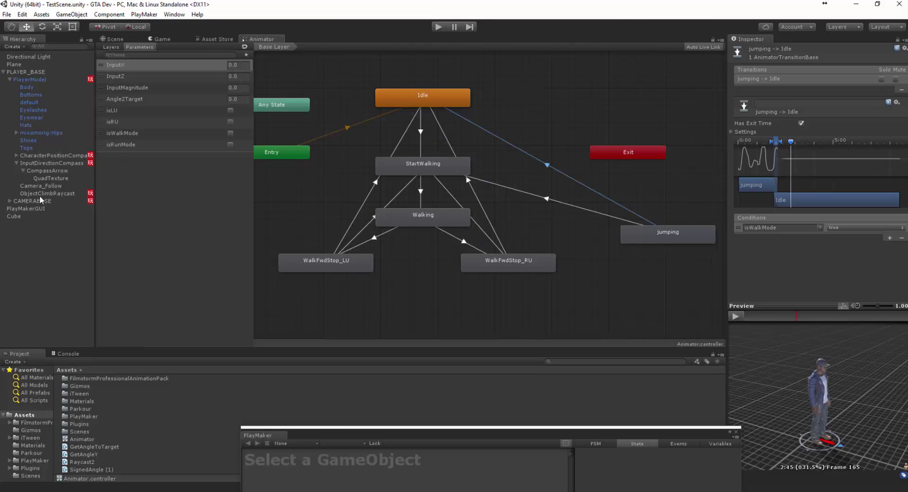
click(629, 236)
click(757, 49)
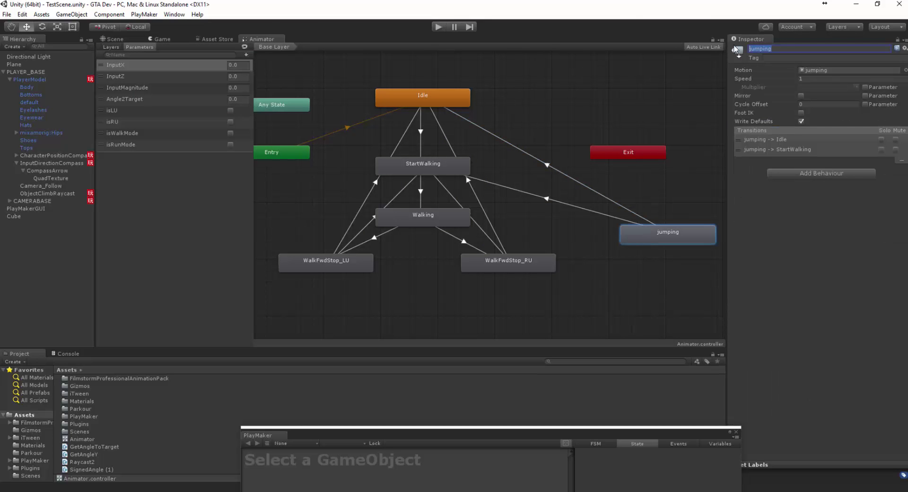
key(Home)
text(LowVault)
key(Return)
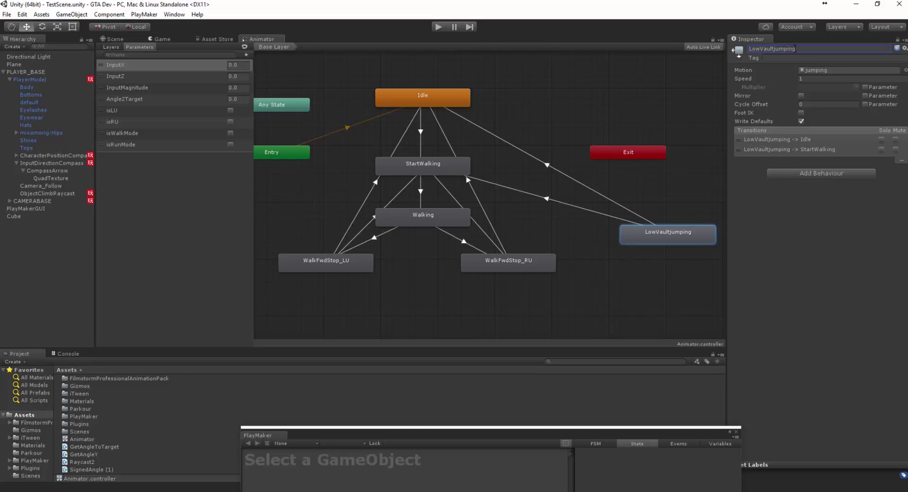
drag(789, 47, 806, 69)
key(BackSpace)
key(Return)
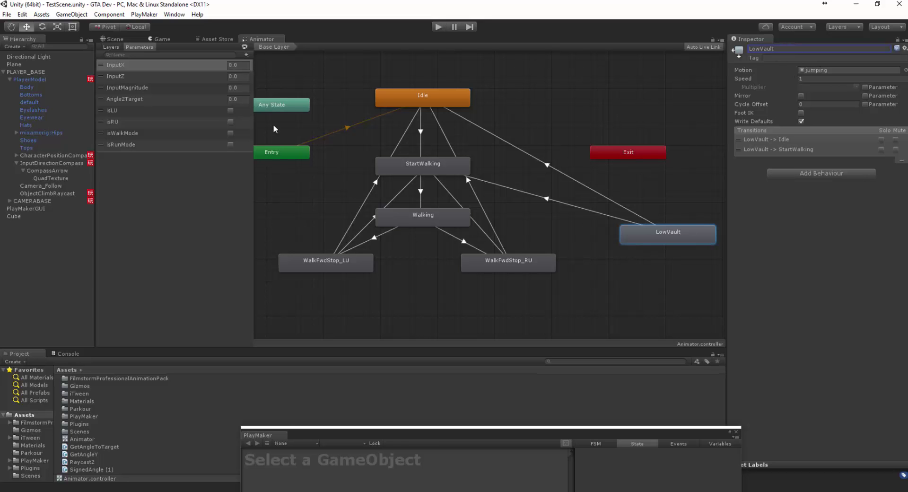
Open the ObjectClimbRaycast object's state machine for editing and bring the PlayMaker editor fully into view
click(46, 193)
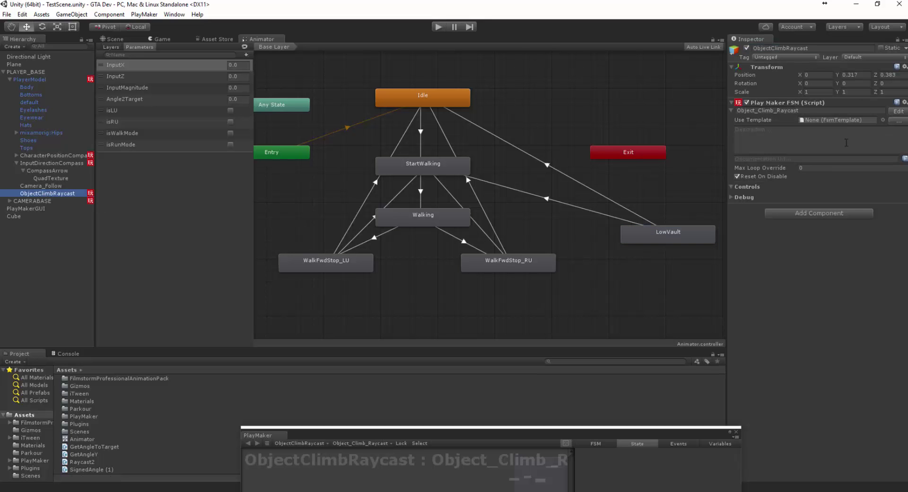
click(893, 113)
drag(442, 428, 425, 75)
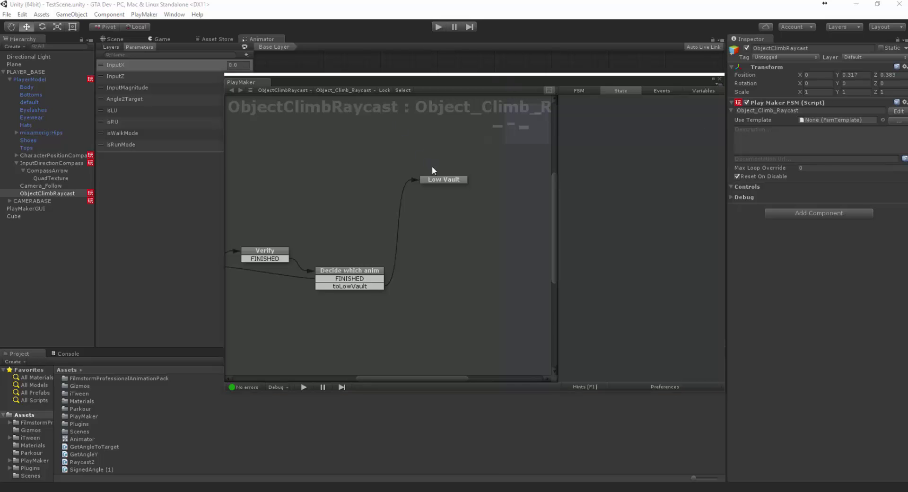
Add an Animator Cross Fade action to the Low Vault state
click(444, 179)
click(698, 374)
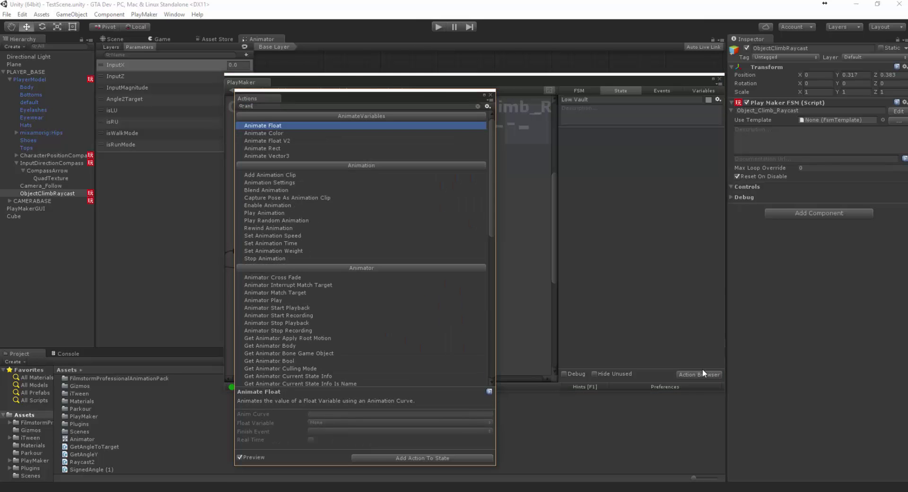
text(imator)
key(Return)
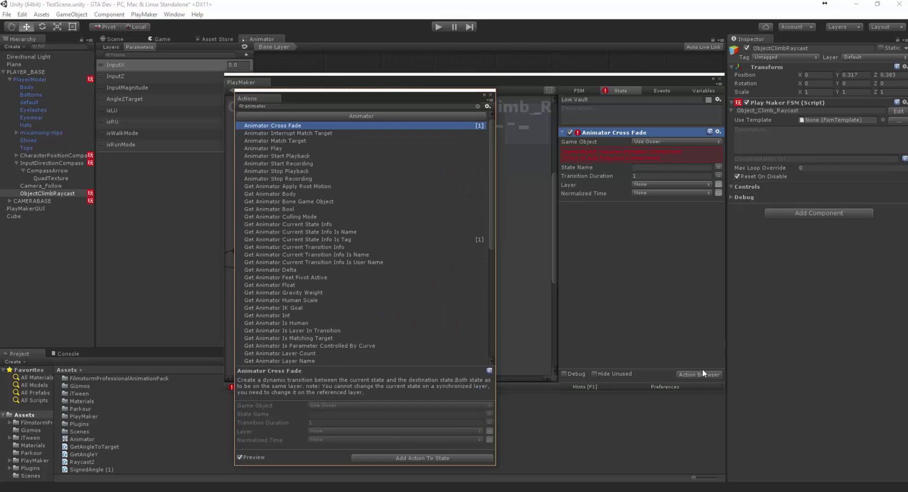
Configure the Animator Cross Fade action to target PlayerModel with state name LowVault and a transition duration of 0.1
click(661, 143)
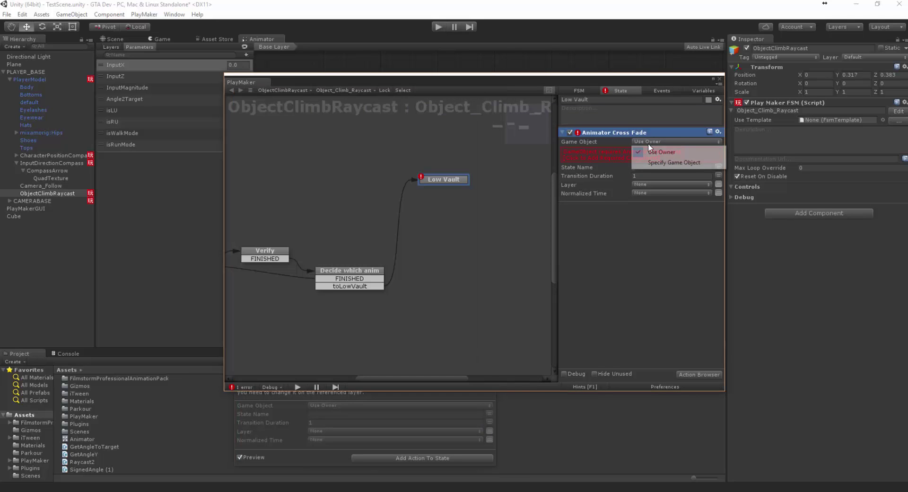
click(650, 160)
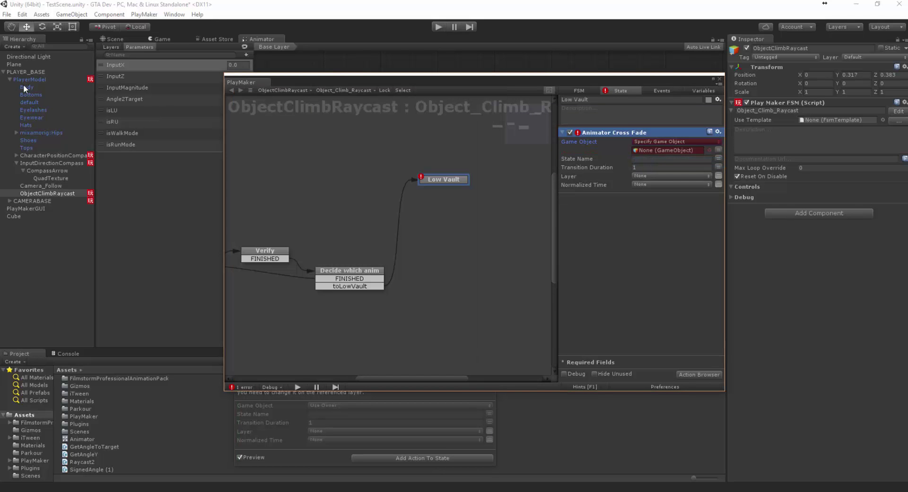
drag(28, 79, 632, 150)
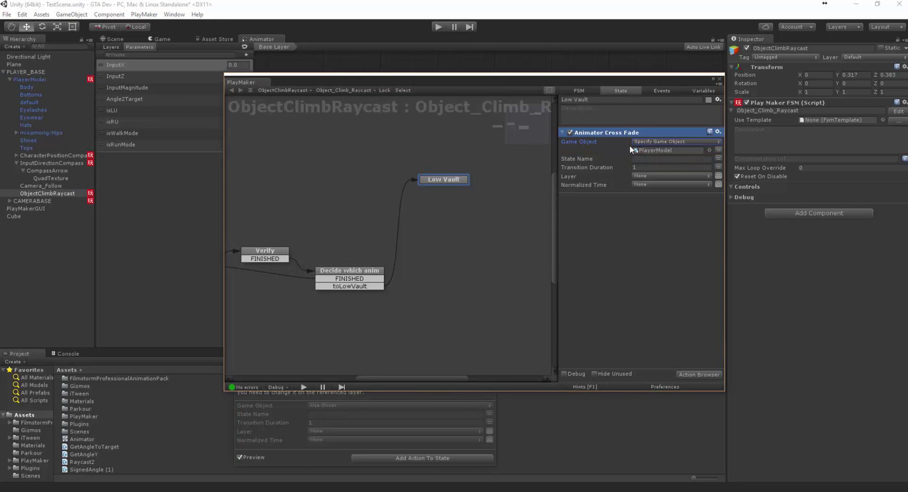
click(654, 159)
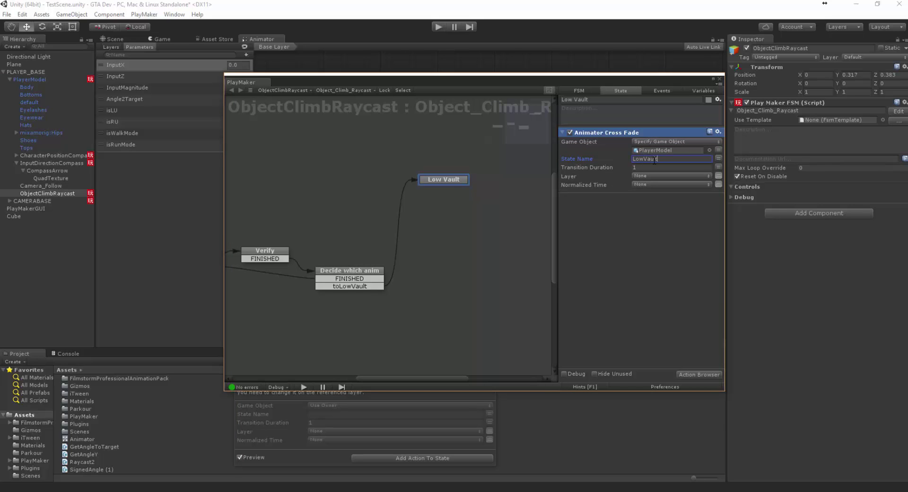
click(648, 168)
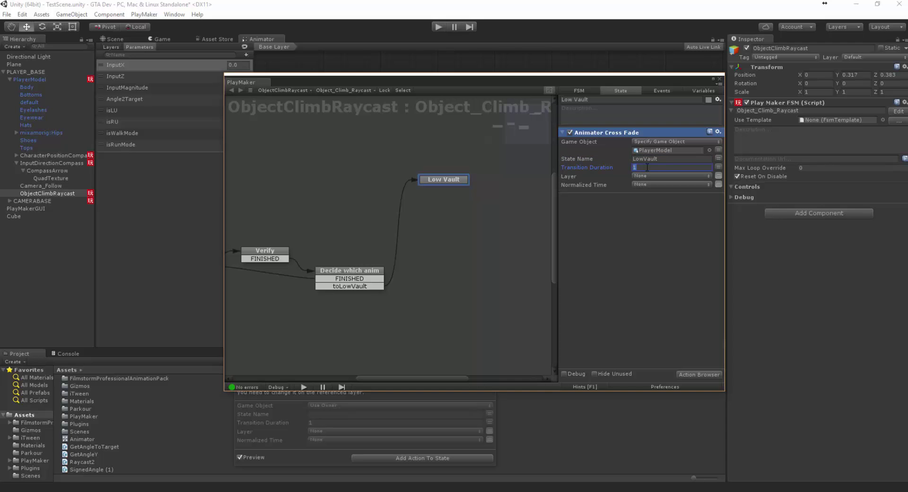
click(585, 236)
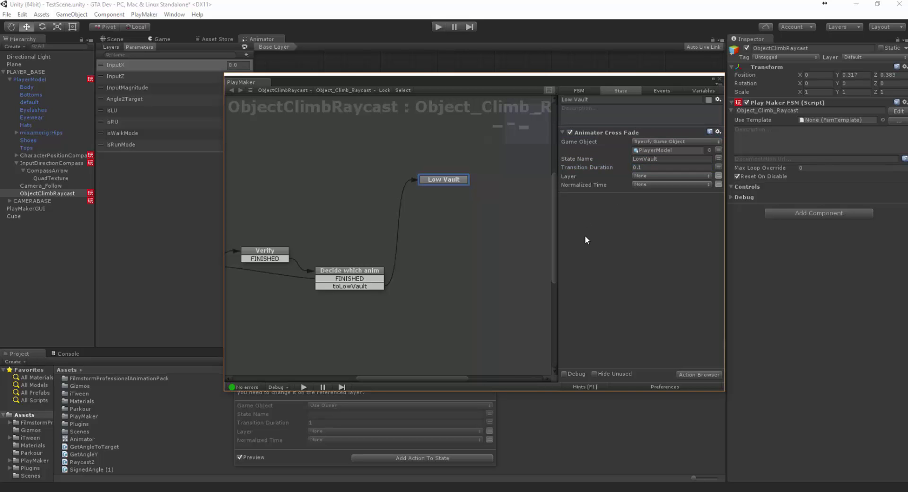
Add a Set Fsm Float action to the Low Vault state
key(grave)
text(set)
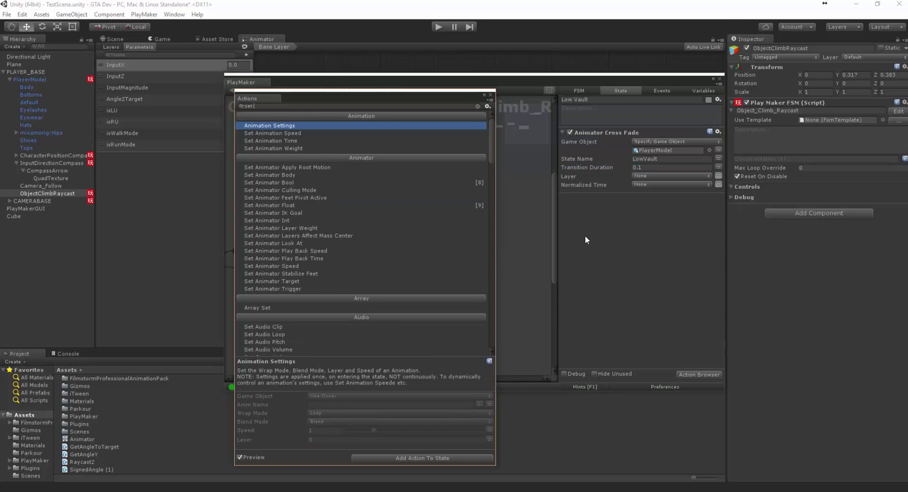
text( fsm float)
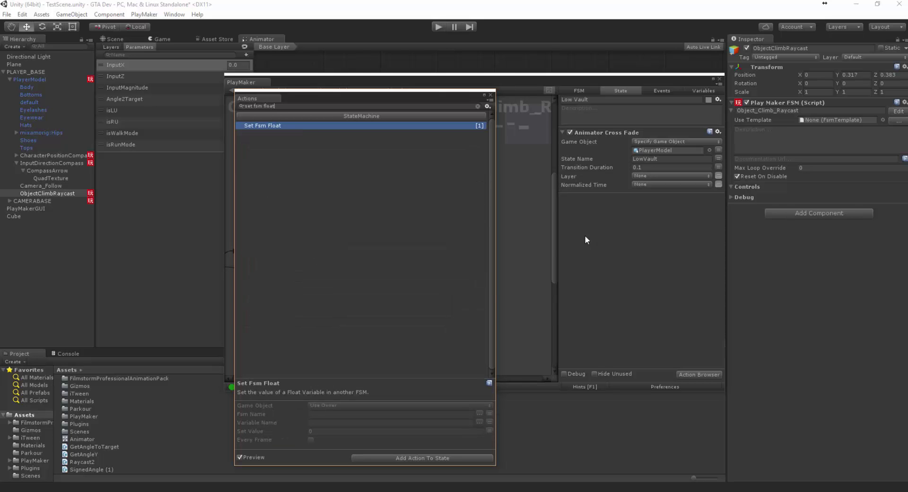
key(Return)
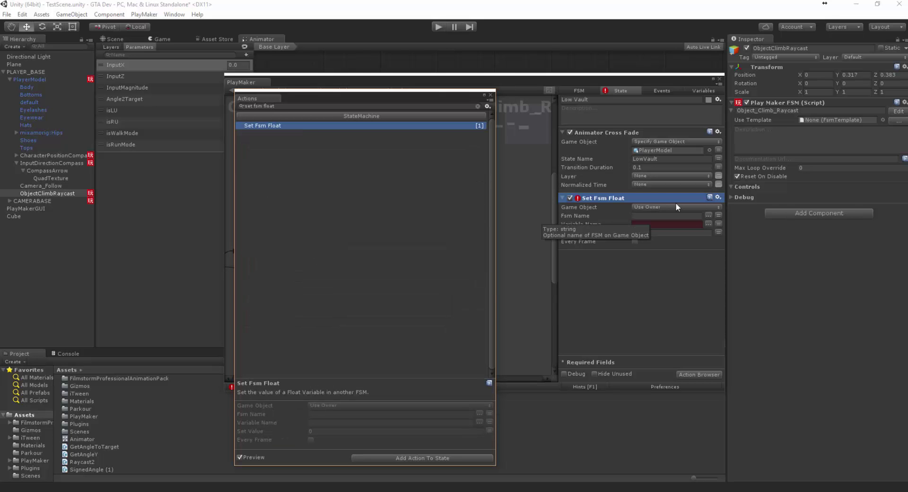
Point the Set Fsm Float action at PlayerModel's Movement_BASE FSM and its SmoothLookatSpeed variable
click(700, 207)
click(697, 225)
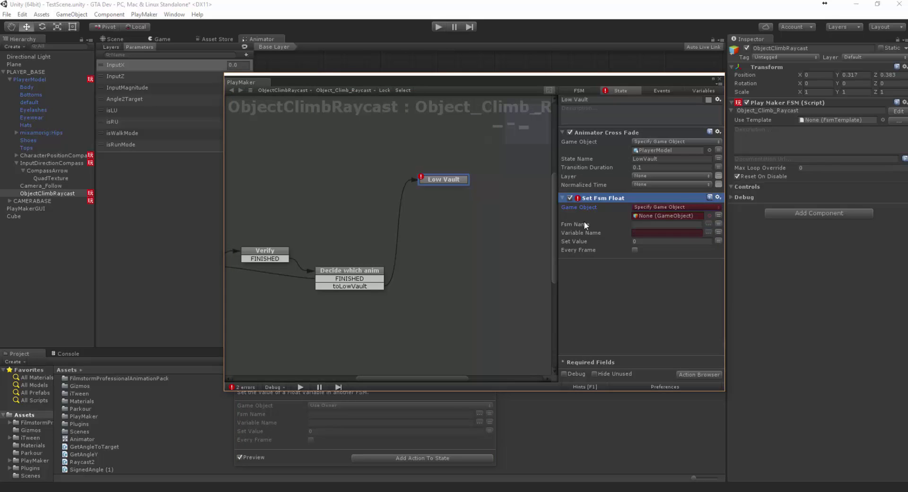
drag(36, 78, 649, 216)
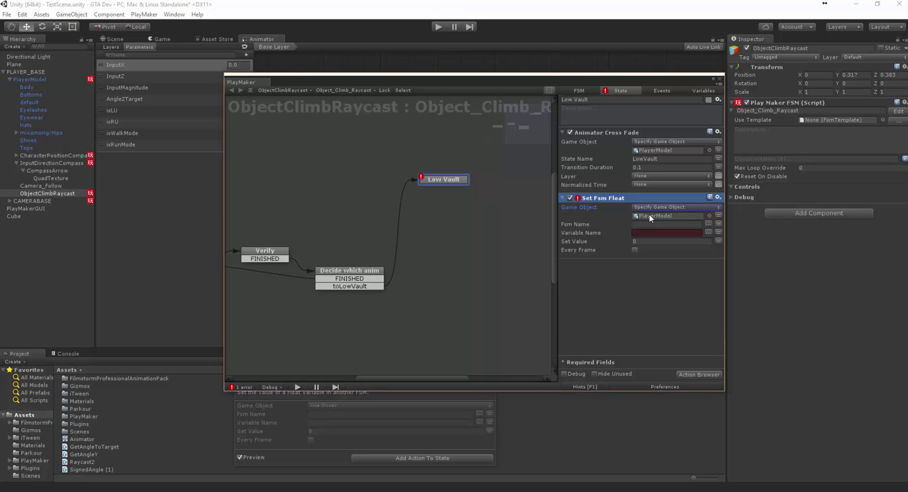
click(707, 225)
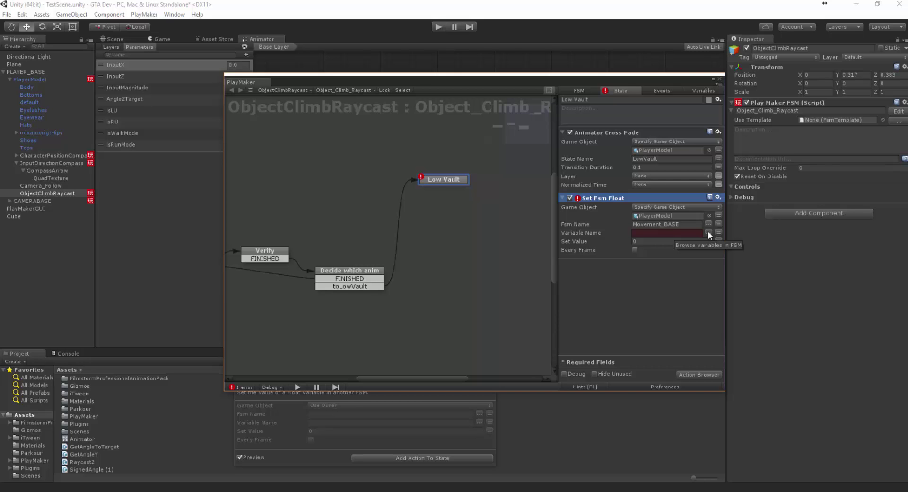
click(708, 231)
click(730, 279)
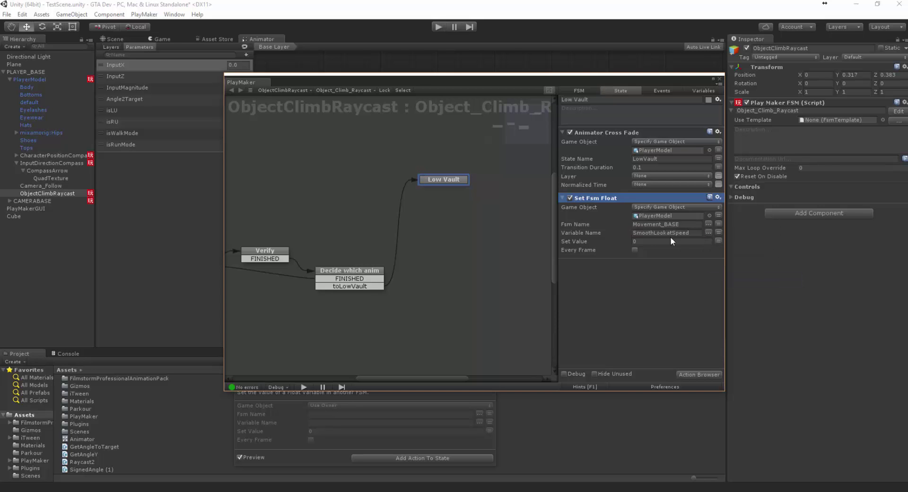
Add a Set Fsm Game Object action to the Low Vault state
key(grave)
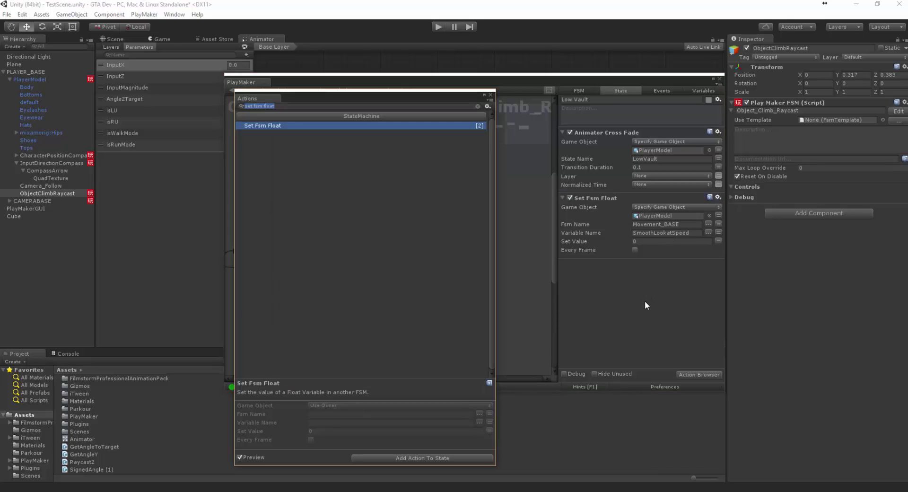
text(set fs)
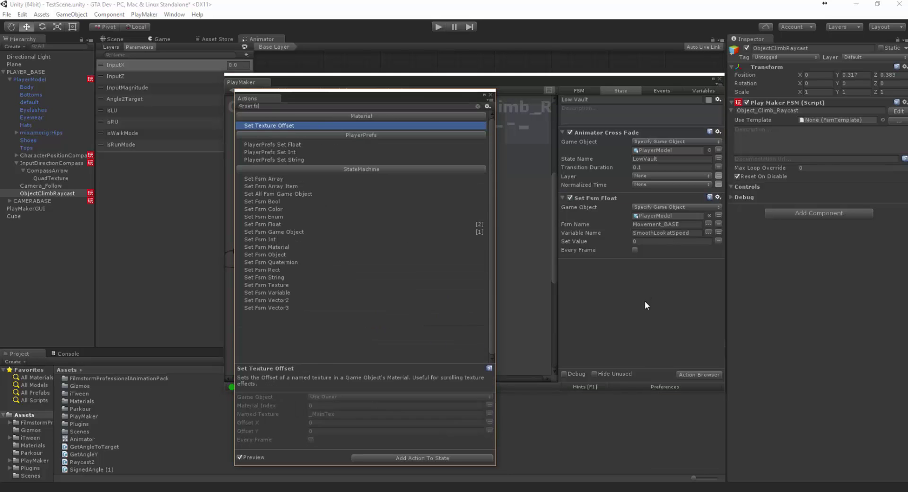
text(m game)
key(Down)
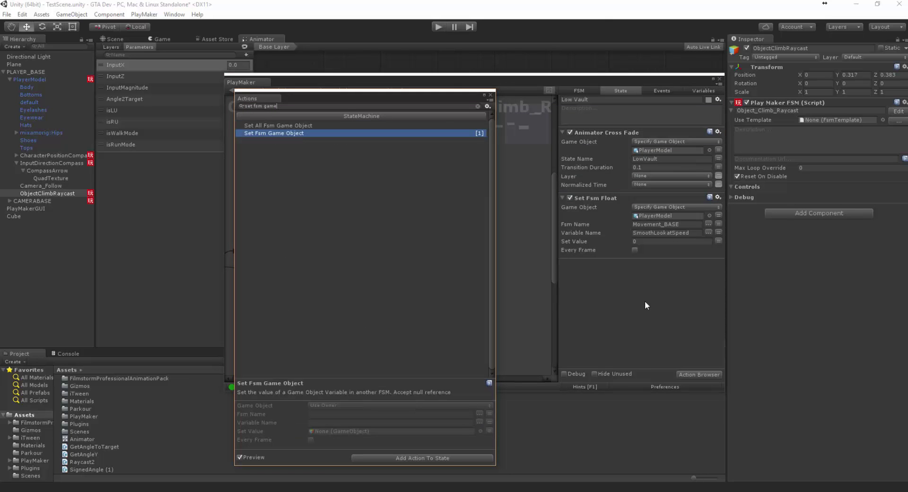
key(Return)
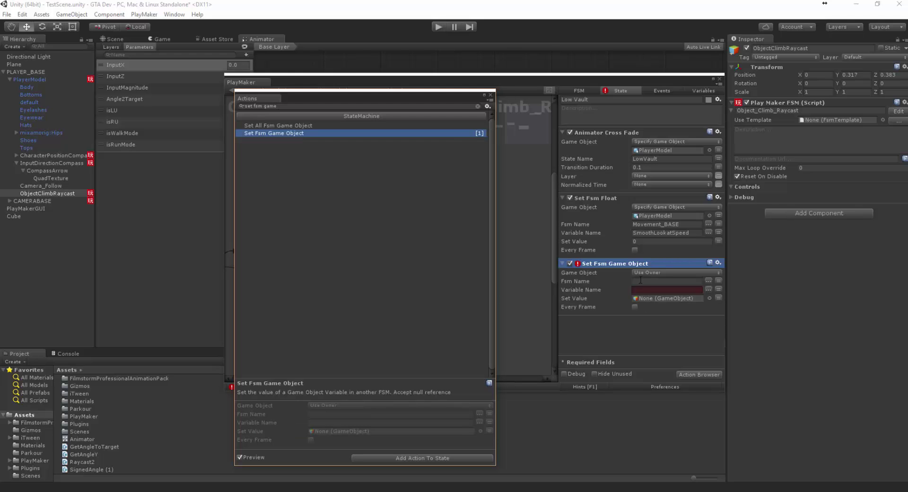
Point the Set Fsm Game Object action at PlayerModel's Movement_BASE FSM and its SmoothLookatOBJ variable
click(671, 272)
click(667, 283)
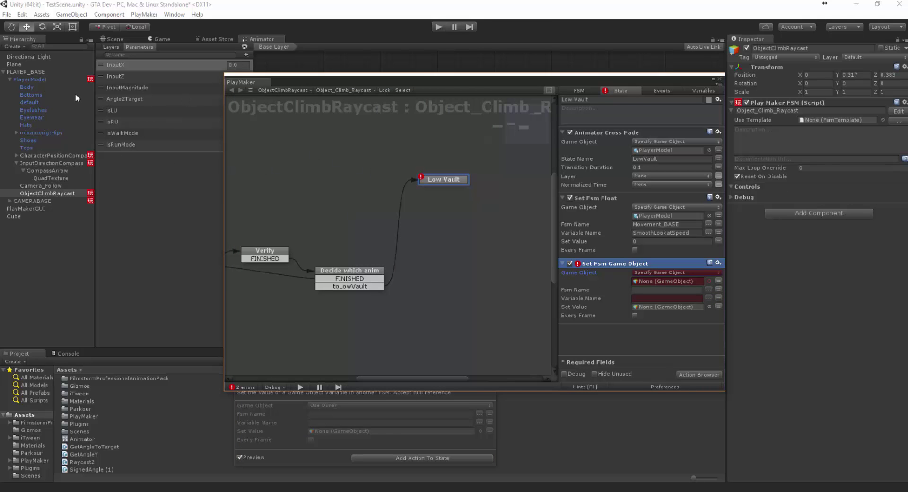
drag(30, 80, 694, 287)
click(709, 289)
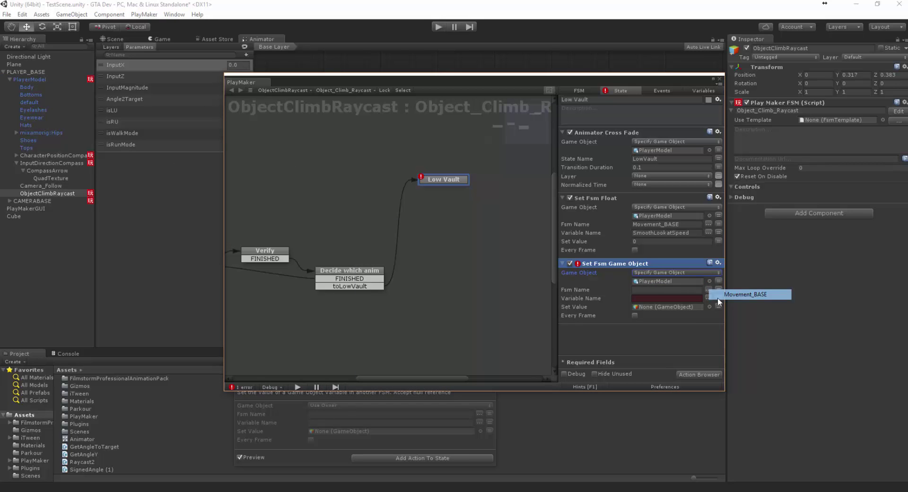
click(719, 296)
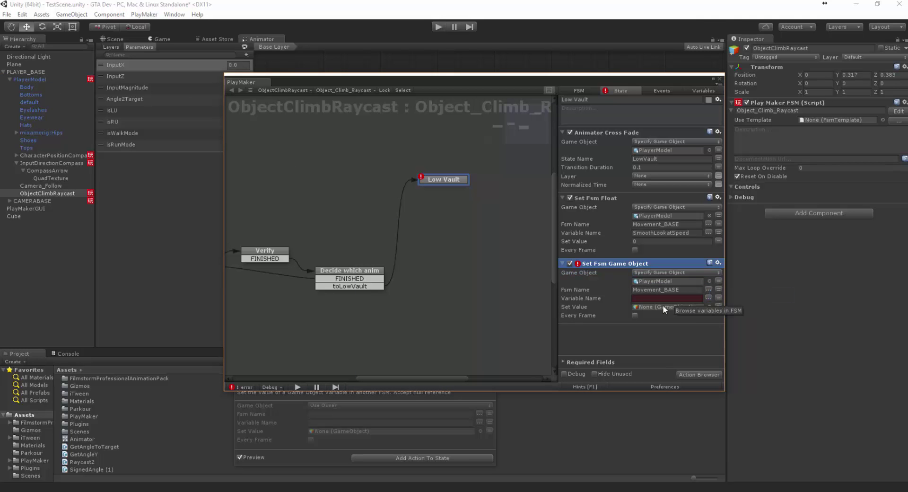
click(708, 298)
click(723, 336)
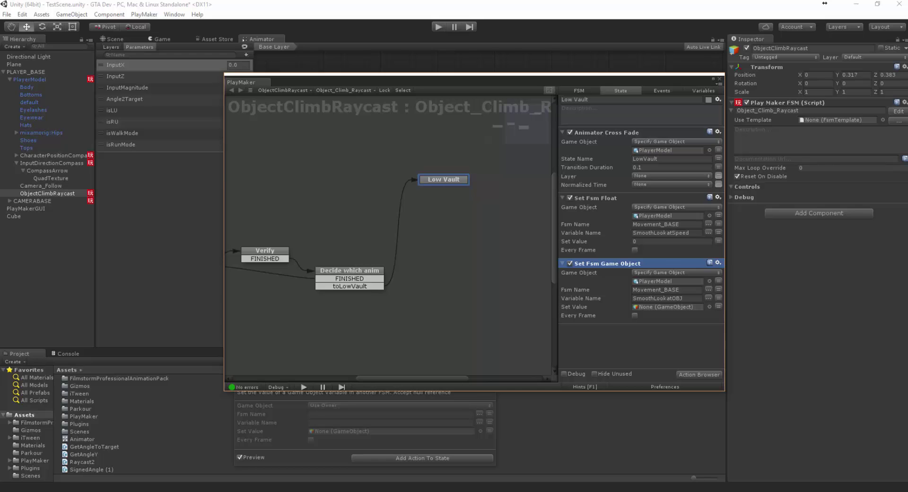
click(603, 335)
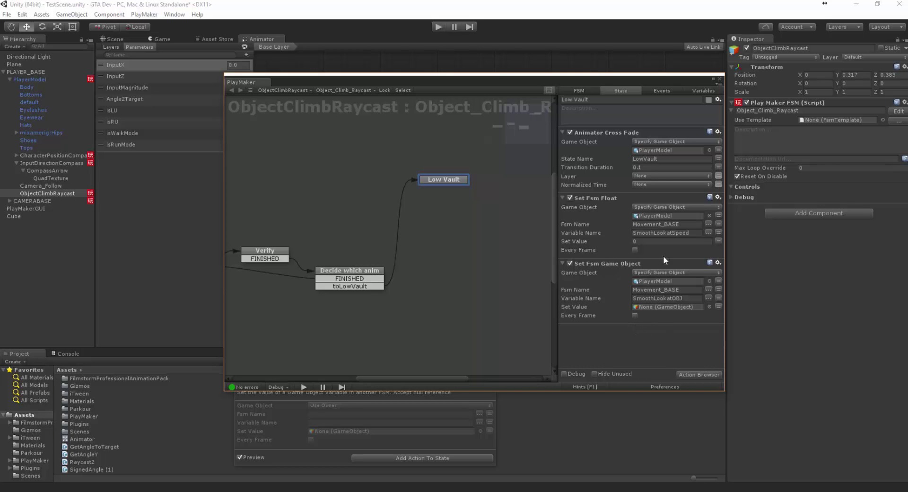
text(set prp)
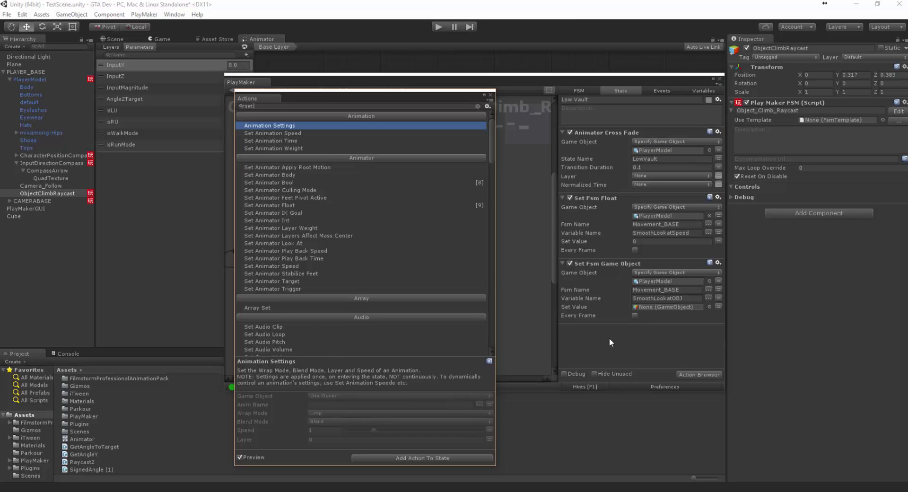
key(BackSpace)
key(BackSpace)
key(BackSpace)
key(BackSpace)
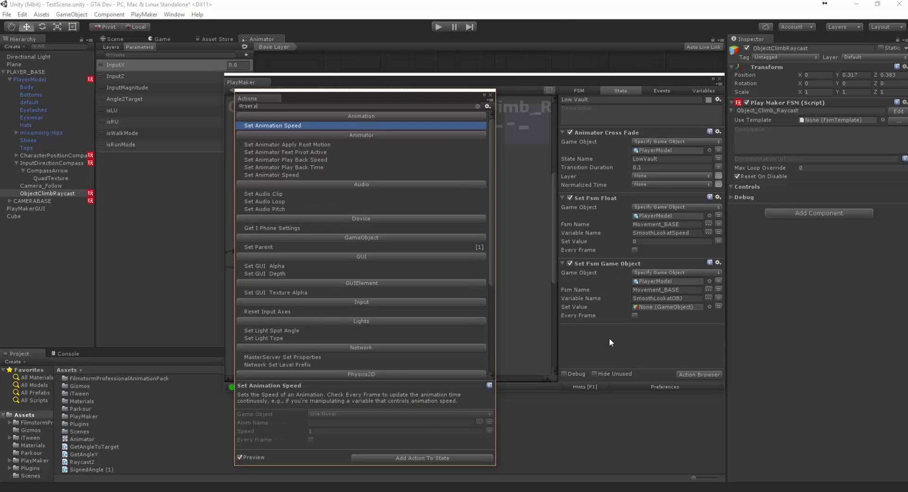
click(492, 95)
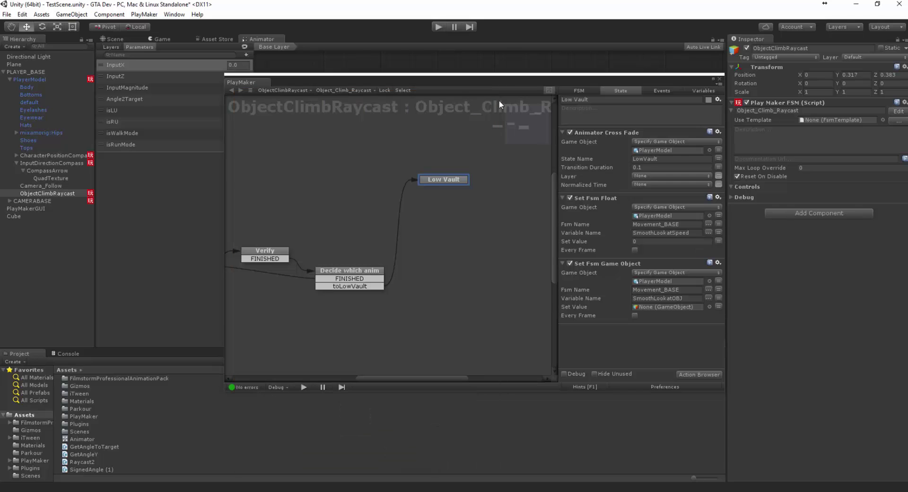
Lock the current FSM view and add a Set Property action for the enabled property of PlayerModel's CharacterController
click(382, 91)
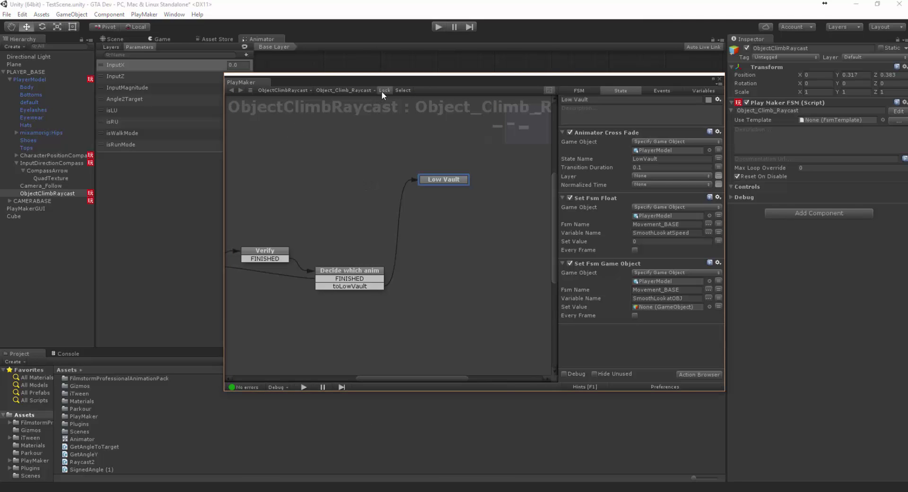
drag(27, 81, 607, 349)
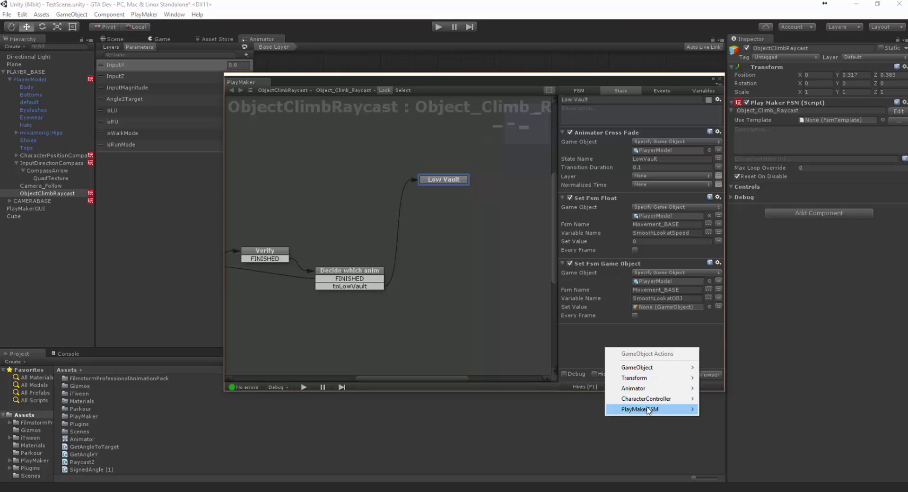
mouse_move(637, 368)
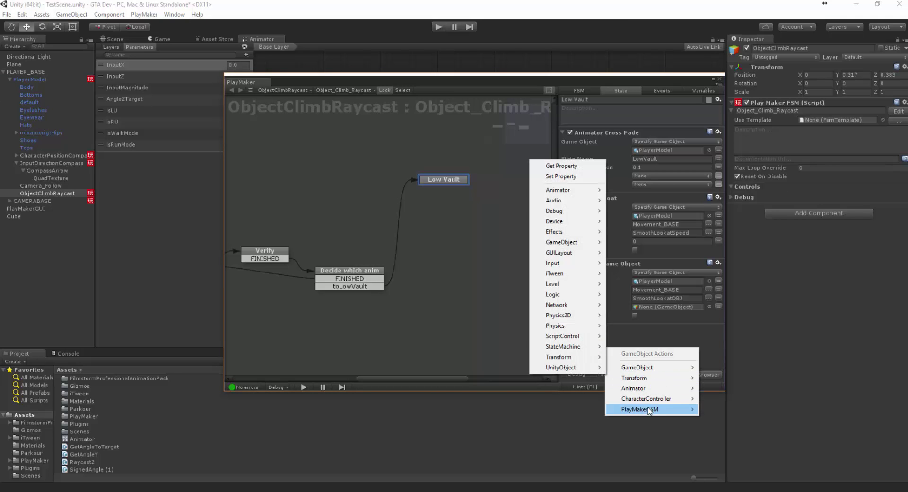
mouse_move(643, 402)
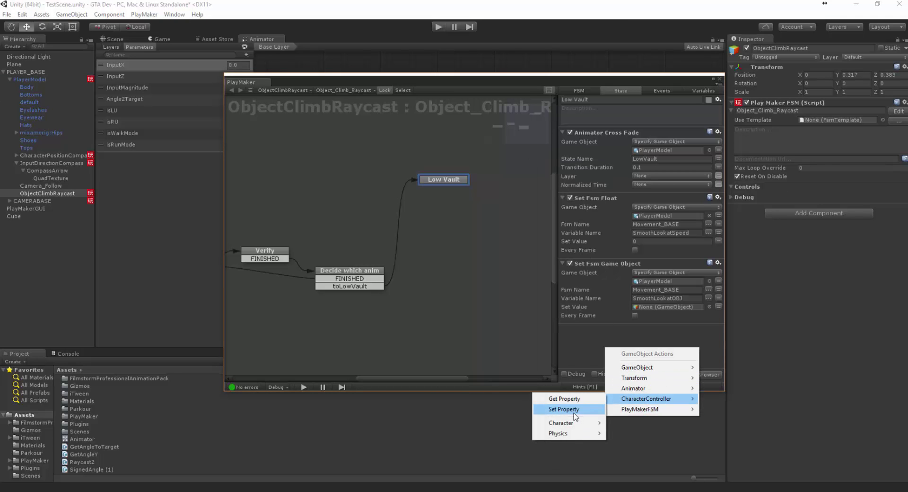
click(572, 411)
click(646, 351)
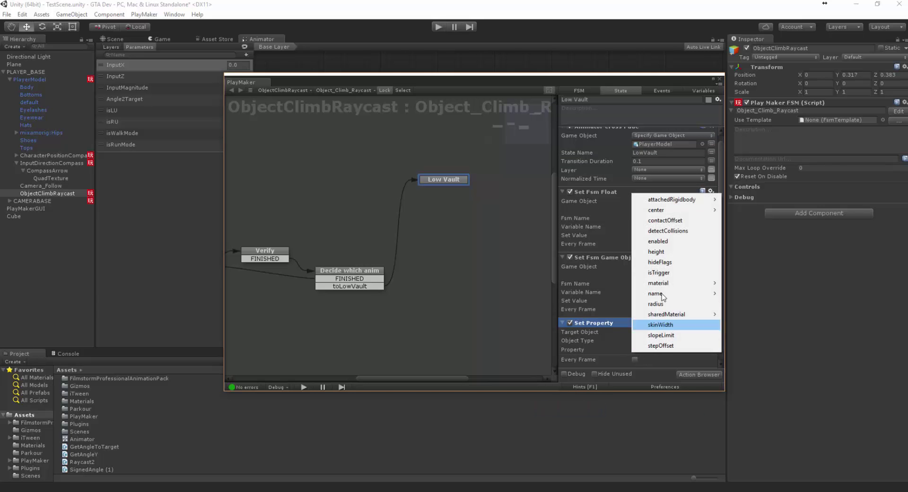
click(659, 241)
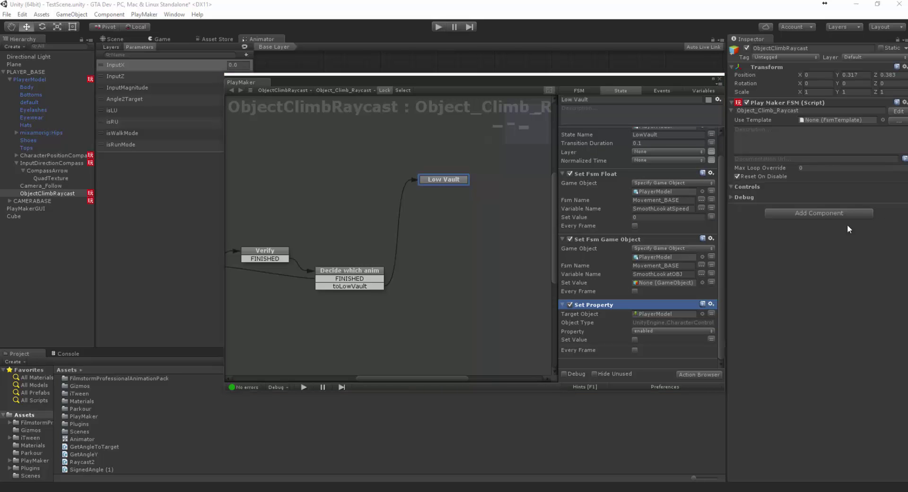
Add a FINISHED transition to the Low Vault state and link it to a new state placed just below
click(461, 177)
ctrl+click(460, 178)
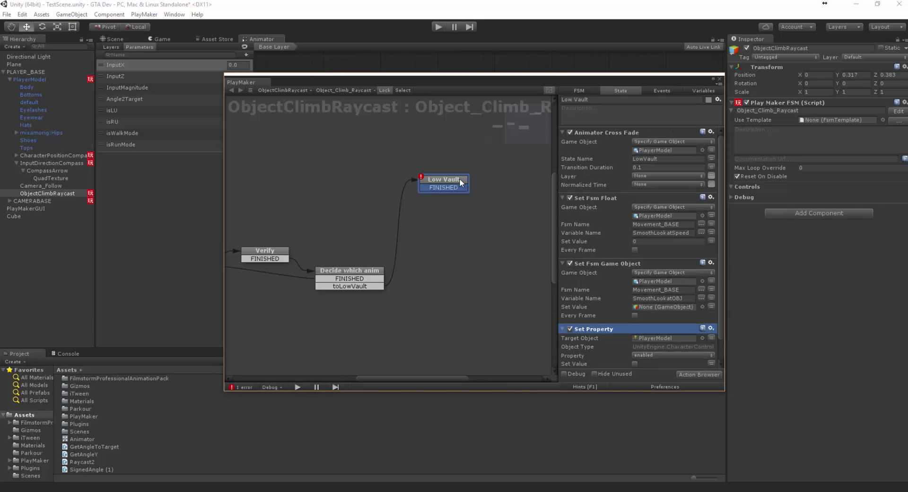
right_click(457, 204)
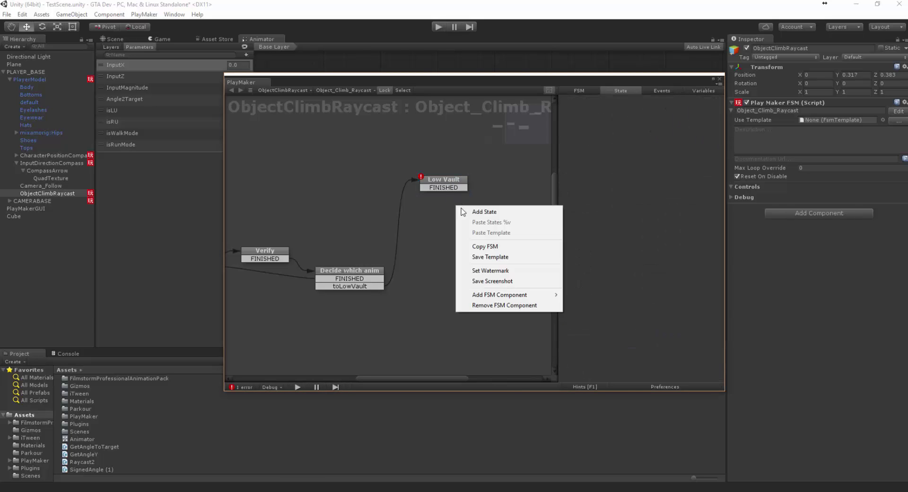
click(469, 210)
drag(441, 188, 451, 215)
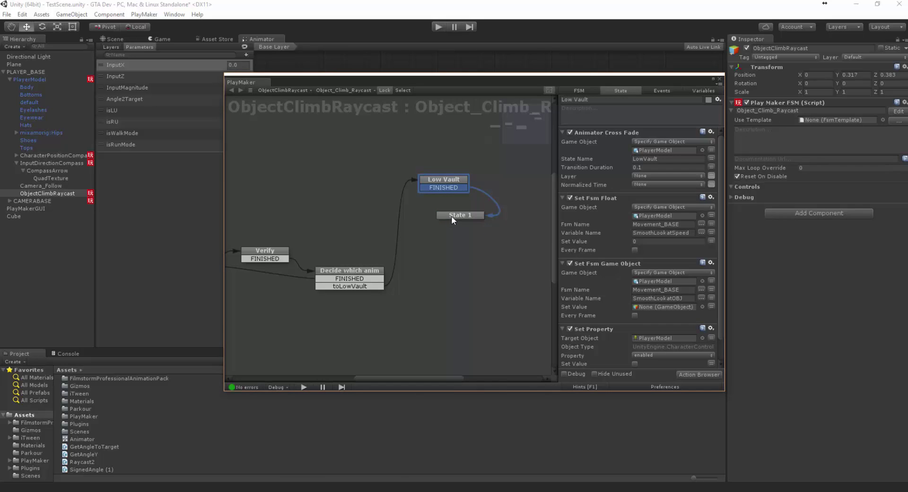
Rename the new state linked from Low Vault as "Wait for finish"
click(452, 216)
text(Wait fp)
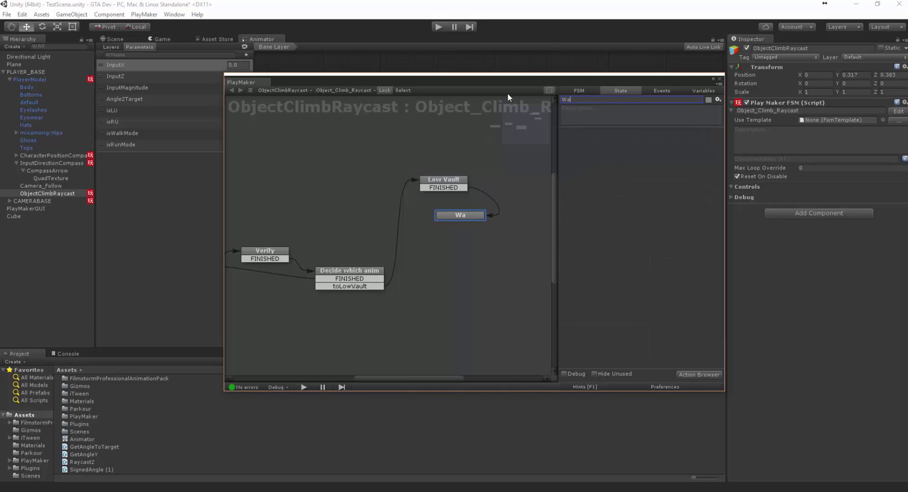
key(BackSpace)
text(or finish)
Add a Wait action to the Wait for finish state and delete the extra Random Wait action
double_click(610, 226)
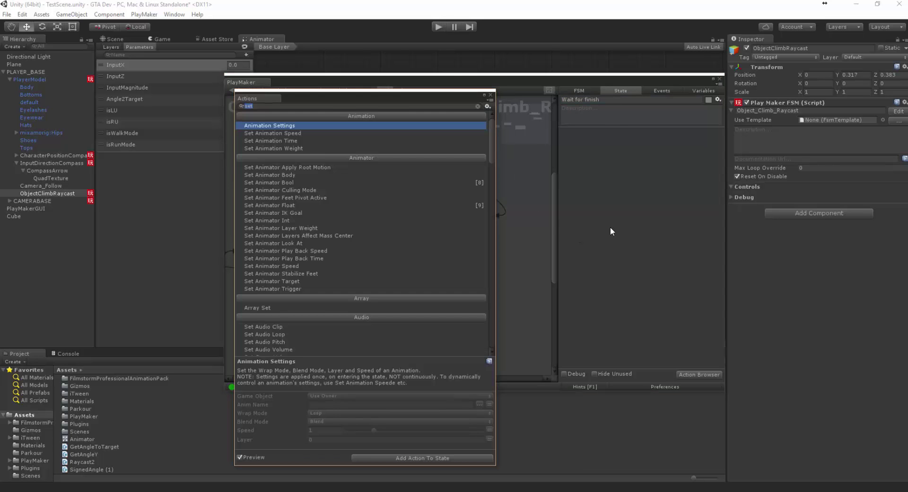
text(wait)
key(Return)
key(Down)
key(Return)
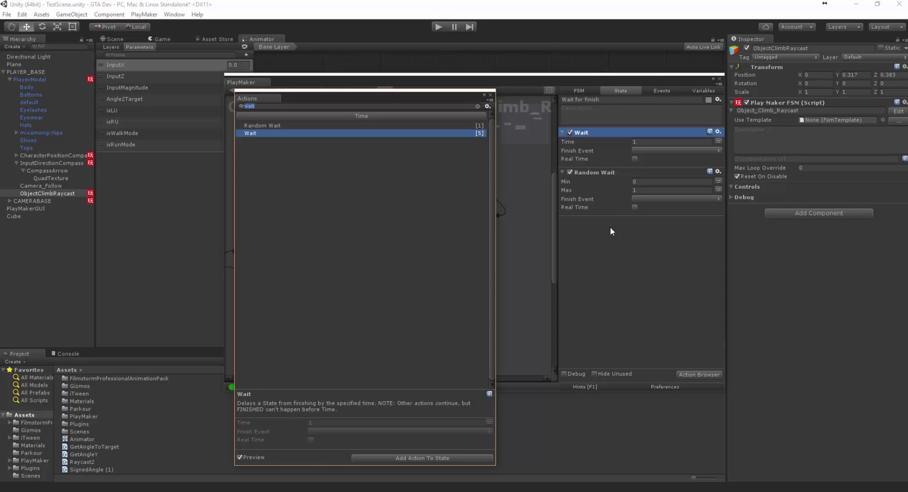
click(604, 172)
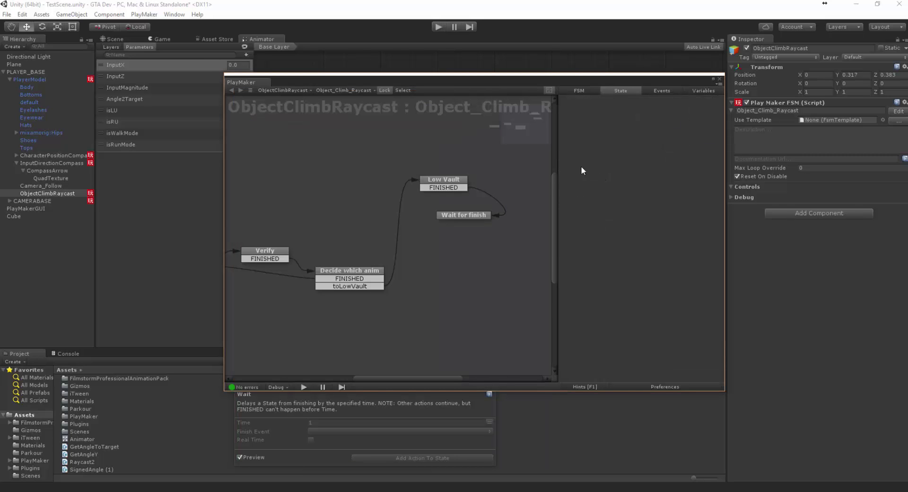
drag(464, 84, 474, 116)
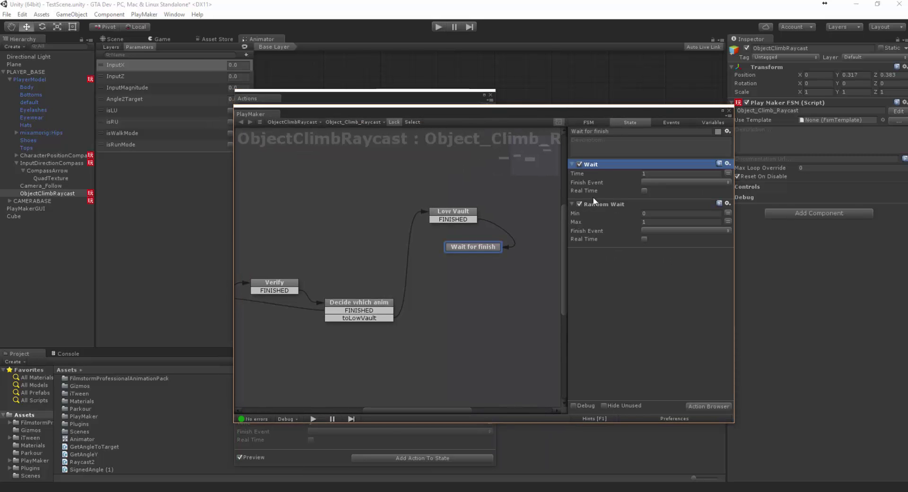
click(596, 204)
key(Delete)
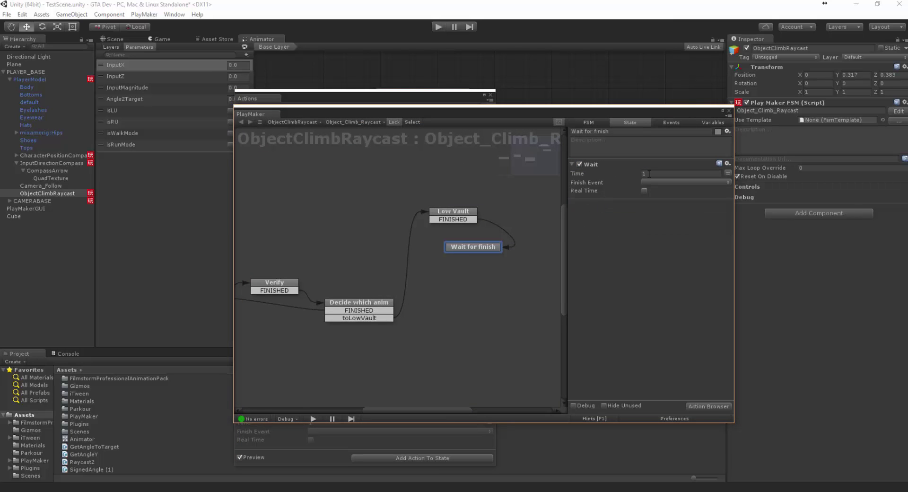
Set the Wait action's time to 1.2 and its finish event to FINISHED
click(648, 174)
text(1.2)
click(651, 182)
click(677, 203)
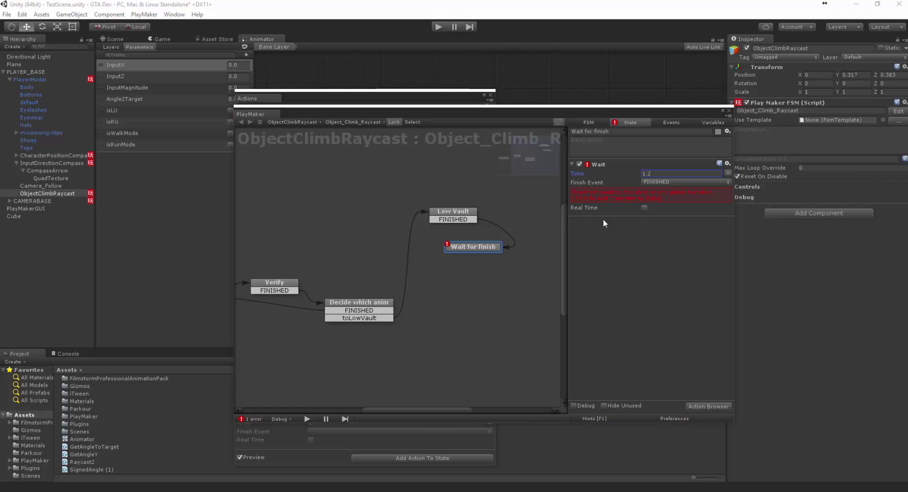
Create another state beside Low Vault and link a new FINISHED transition from Wait for finish to it
ctrl+click(359, 217)
click(465, 245)
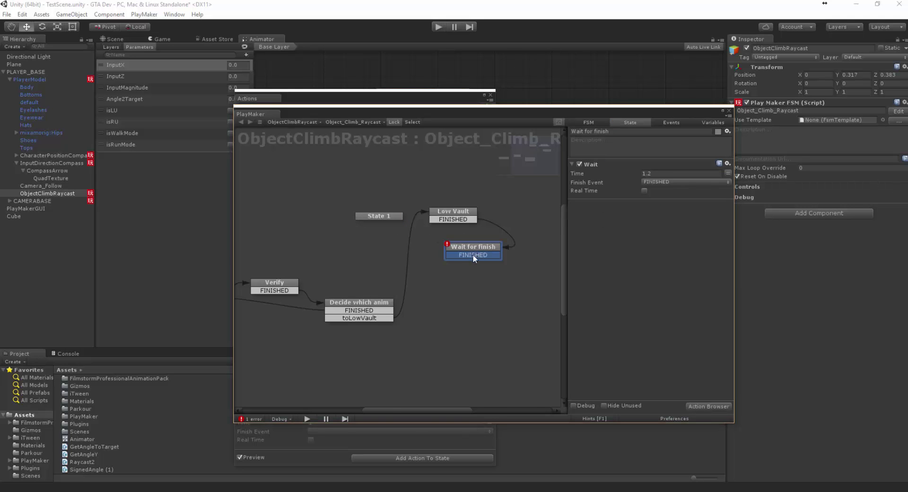
drag(475, 258, 382, 217)
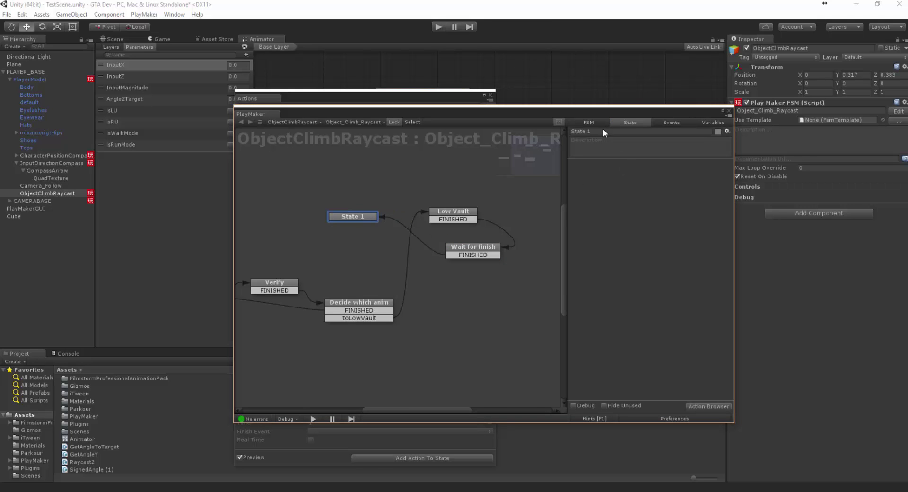
Rename the state following Wait for finish as "return to idle"
click(603, 129)
text(return to idel)
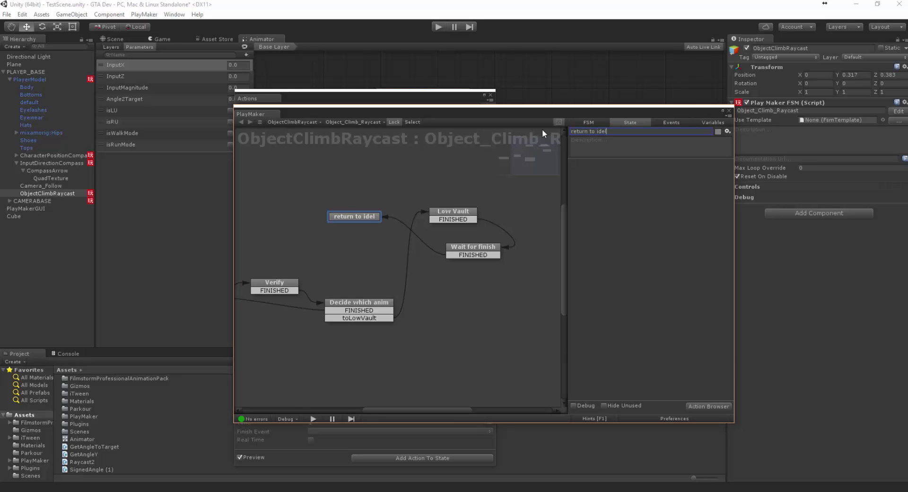
key(BackSpace)
key(BackSpace)
text(le)
Add a Send Event action to the return to idle state and disable it
double_click(661, 305)
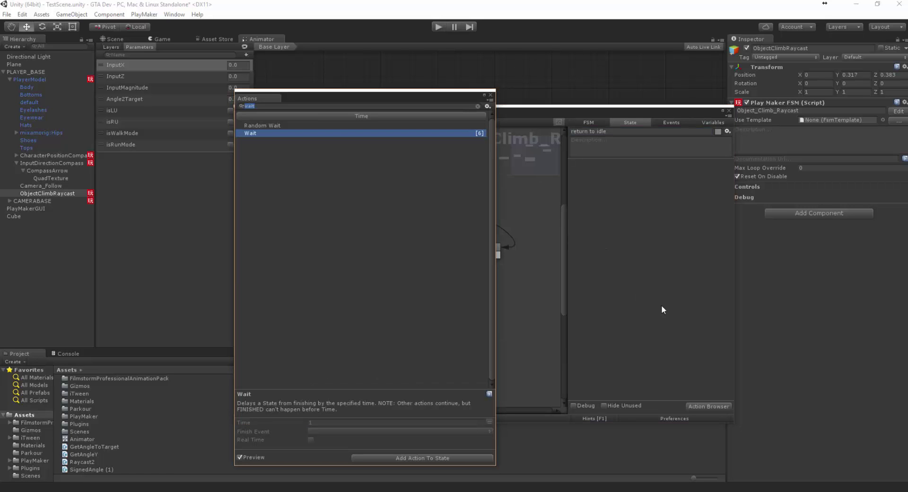
text(play)
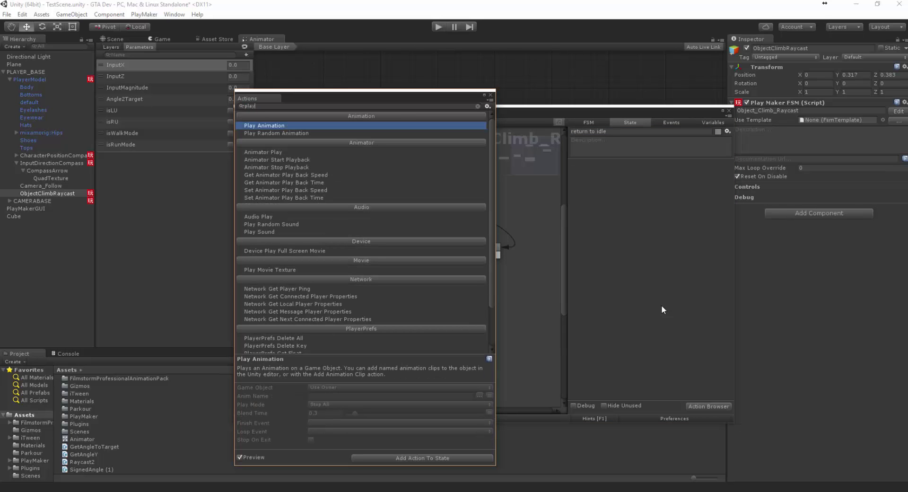
key(BackSpace)
key(BackSpace)
key(BackSpace)
key(BackSpace)
text(se)
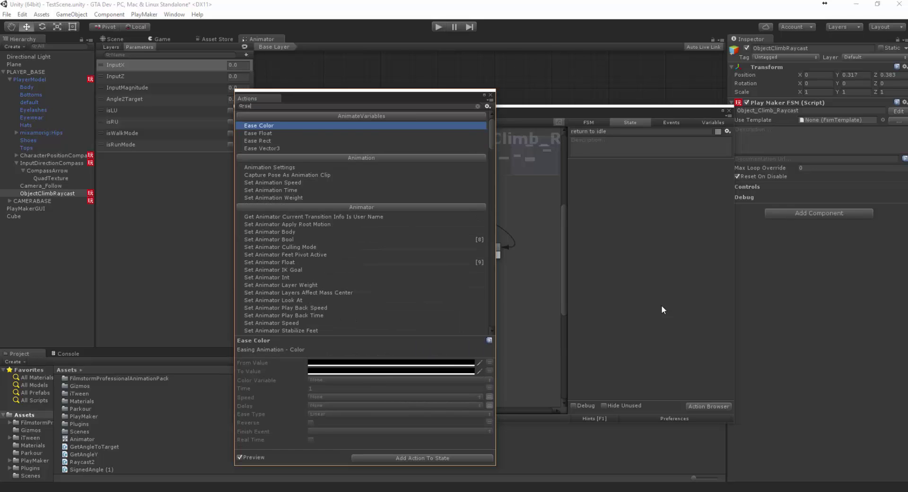
text(nd)
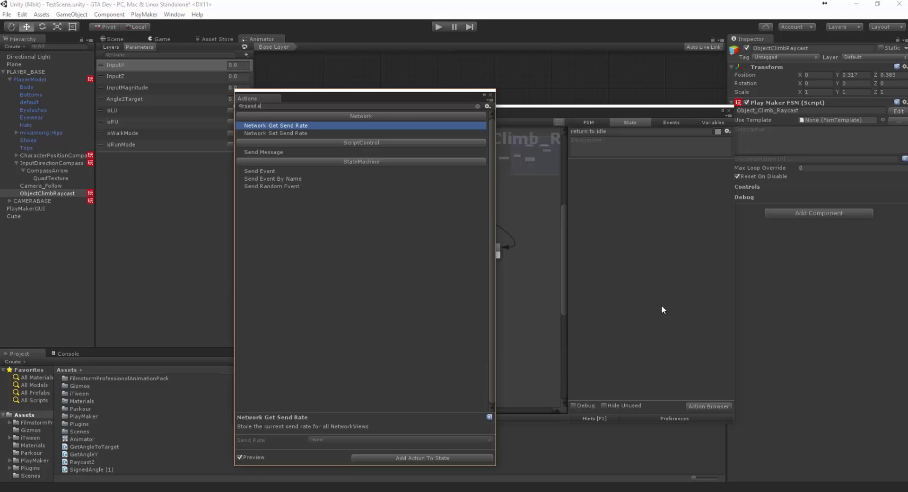
text( e)
key(Down)
key(Down)
key(Down)
key(Return)
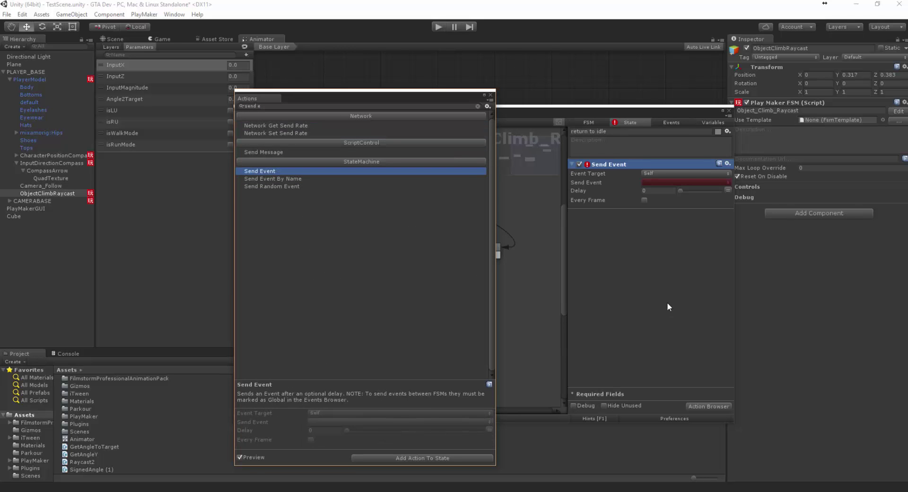
click(490, 95)
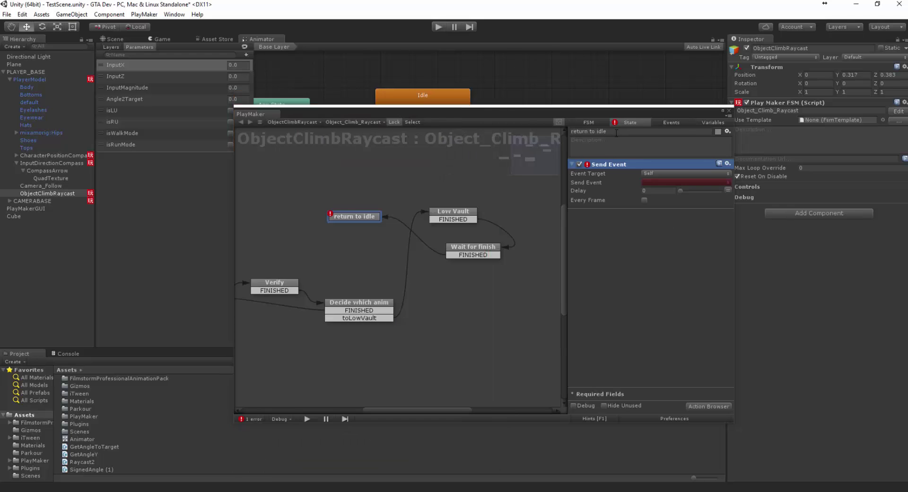
click(579, 165)
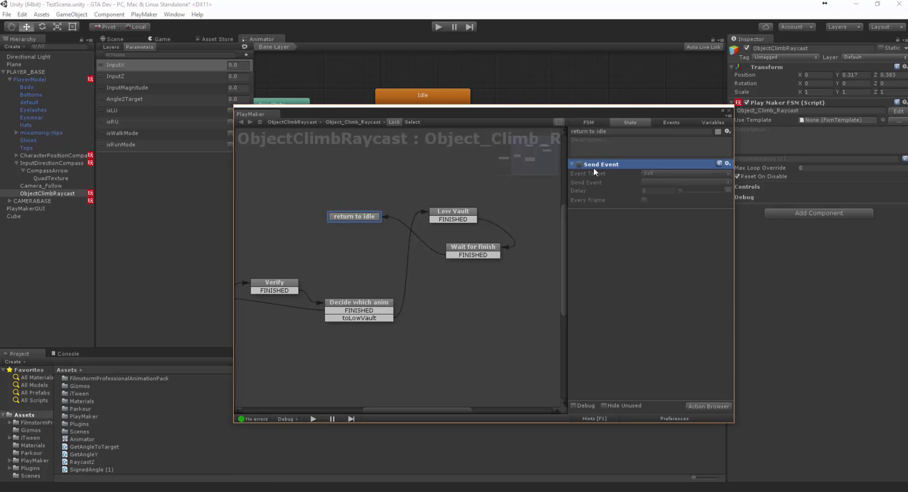
Add a Send Event action to the Low Vault state and disable it
click(481, 251)
click(452, 217)
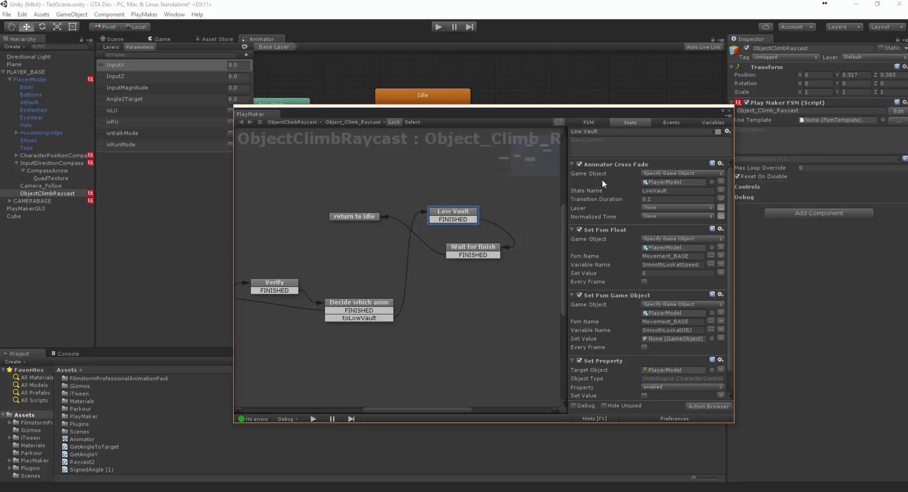
click(704, 407)
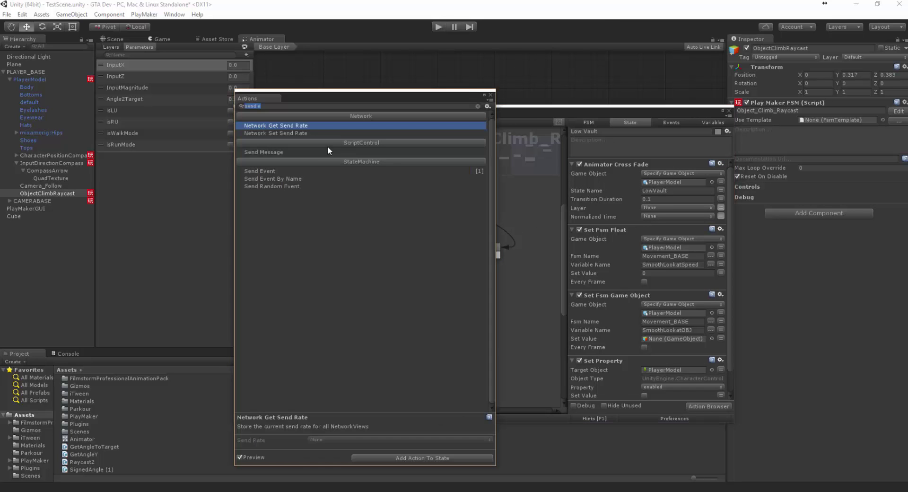
double_click(260, 171)
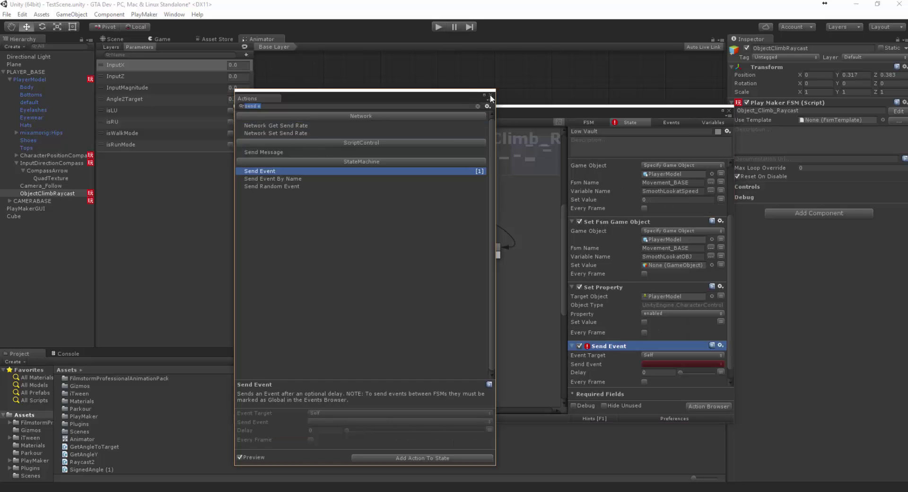
click(589, 346)
click(579, 345)
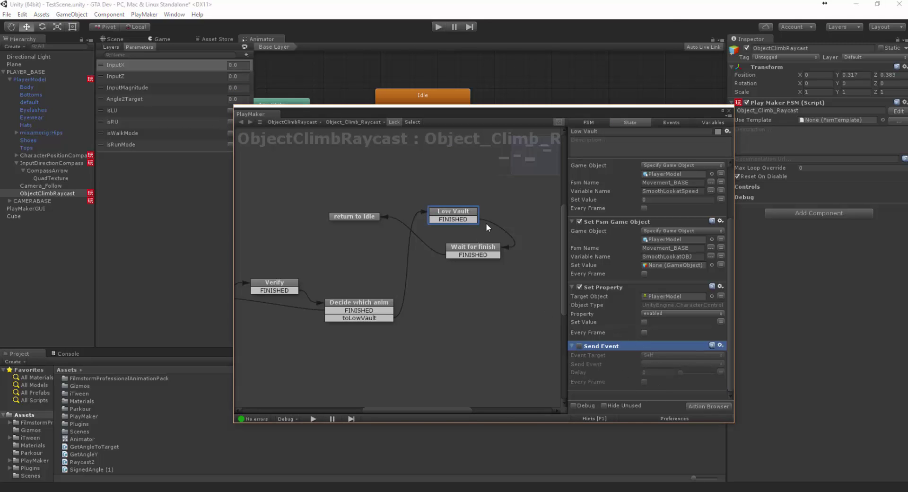
Give the Low Vault state the description "Need to put falling state send event"
click(587, 141)
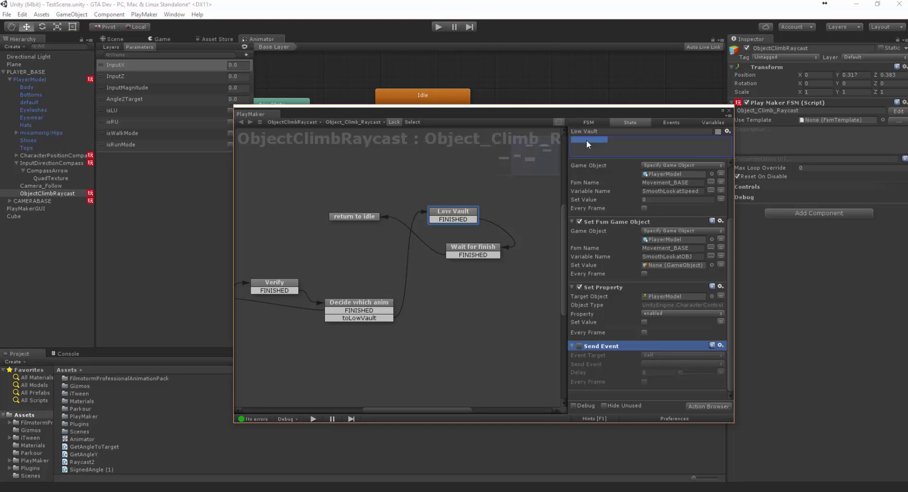
text(Need)
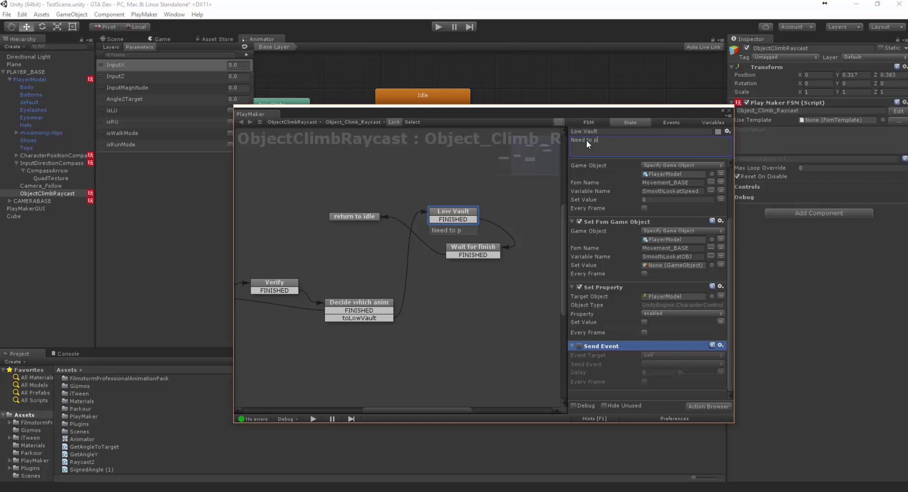
text(to put falling )
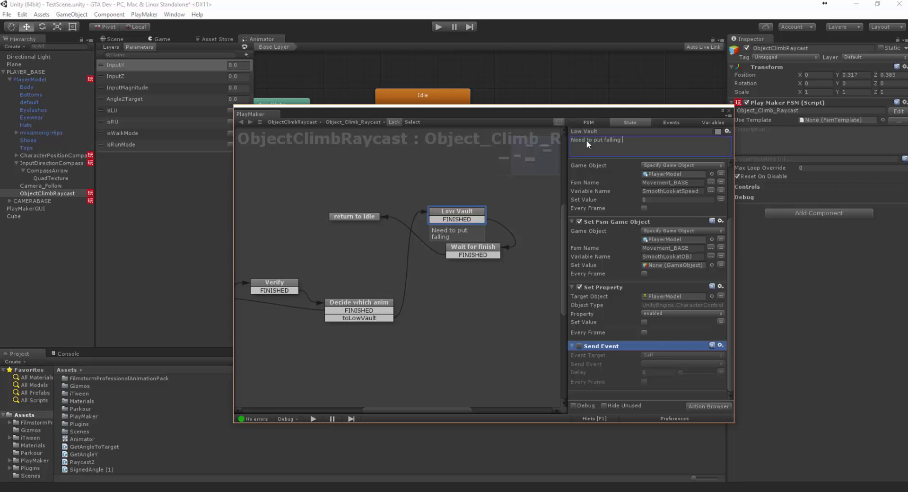
text(state se)
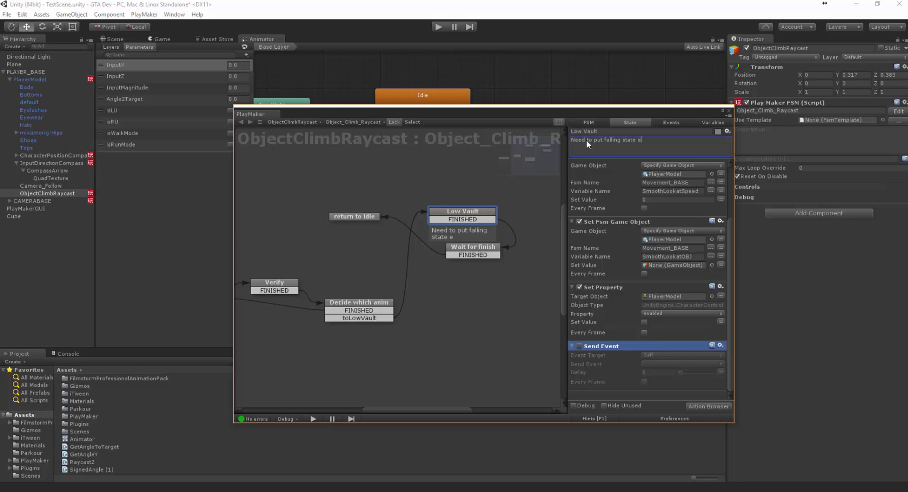
text(nd event)
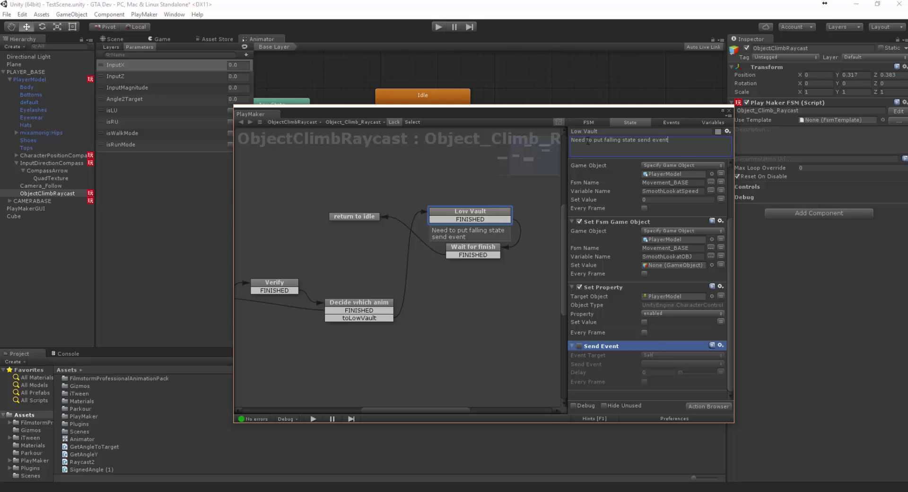
Copy Low Vault's description into the return to idle state and move the two states further apart in the graph
key(ctrl+a)
key(ctrl+c)
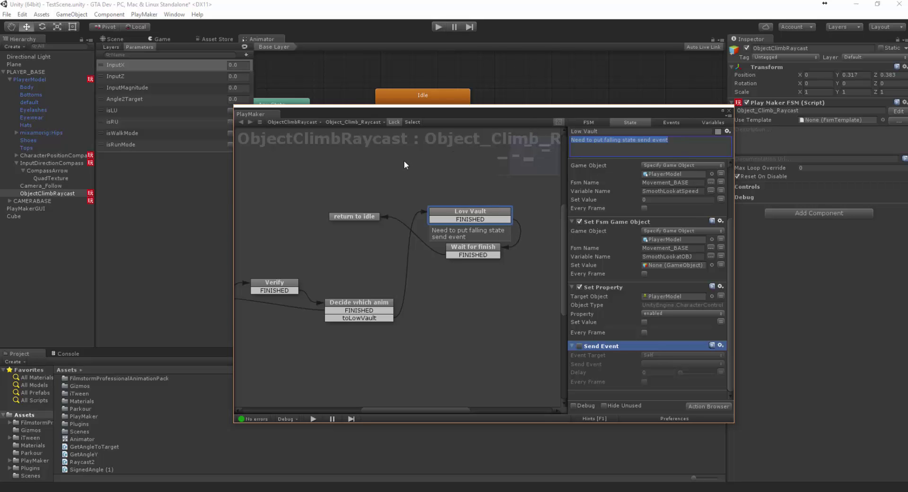
click(348, 217)
click(634, 145)
key(ctrl+v)
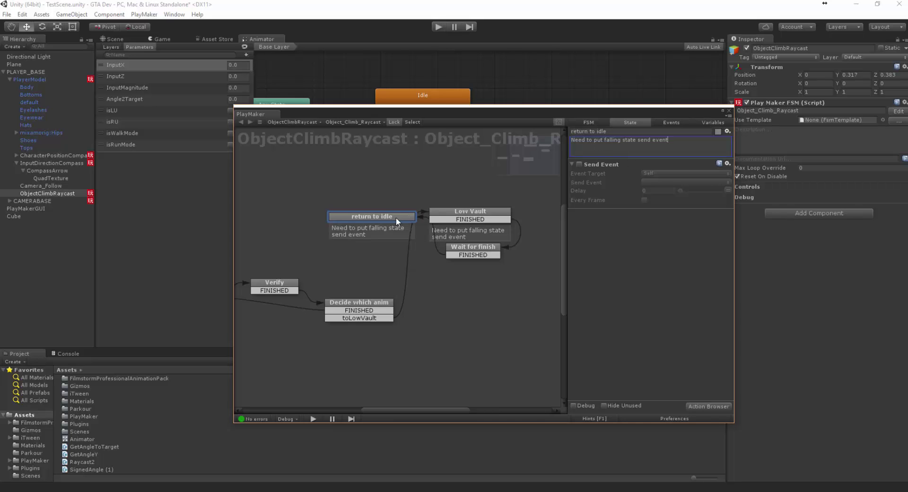
drag(376, 216, 355, 207)
drag(479, 216, 487, 204)
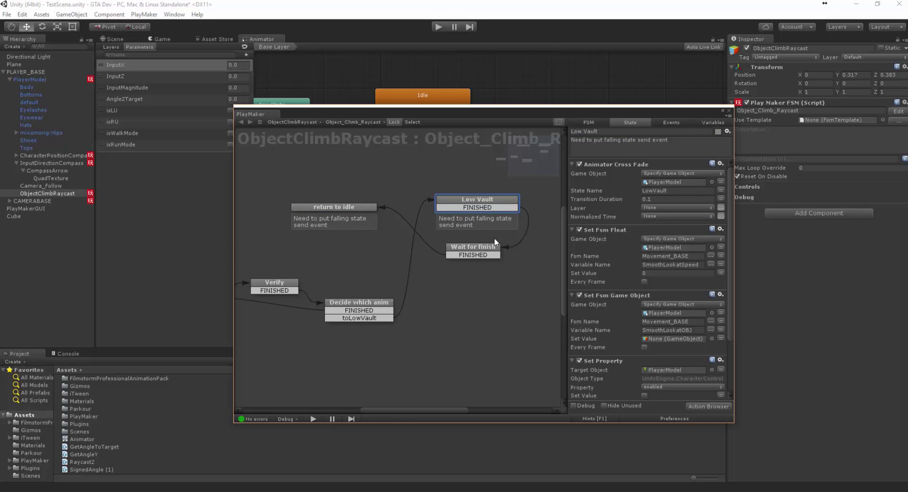
Copy Low Vault's Set Property action into the return to idle state and turn its Set Value on to enable PlayerModel's character controller
scroll(580, 312, down, 3)
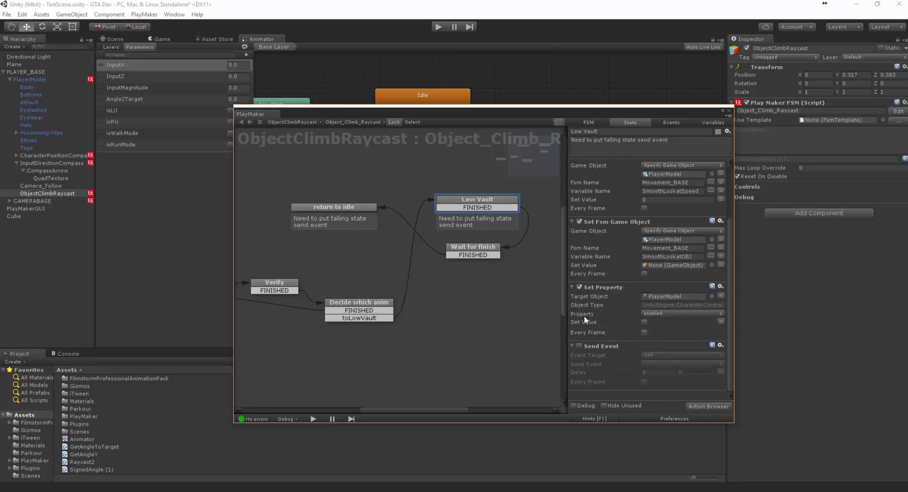
click(351, 208)
click(496, 205)
scroll(611, 287, down, 1)
right_click(603, 289)
click(632, 319)
click(334, 206)
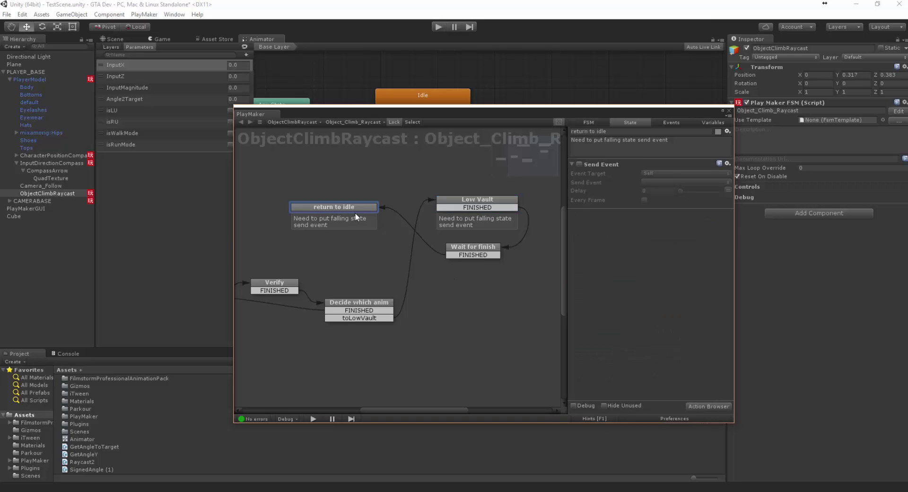
right_click(624, 296)
click(660, 383)
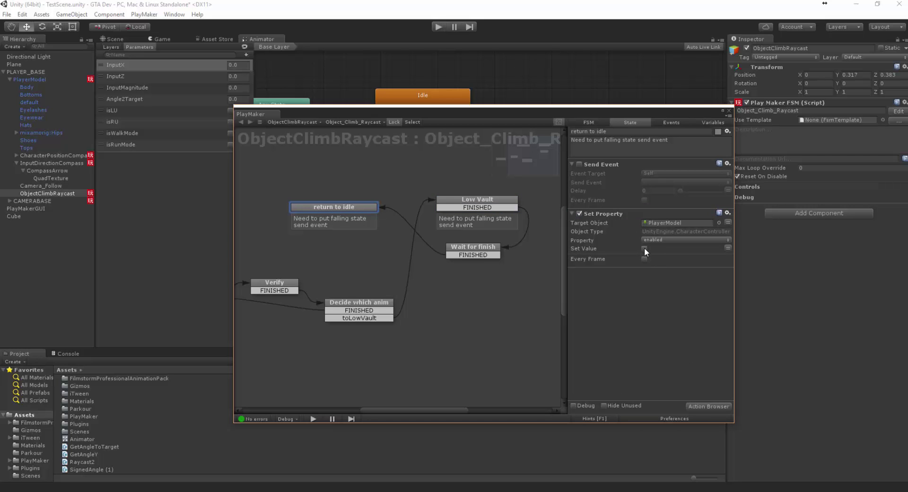
click(645, 249)
Add a FINISHED transition to return to idle and link it to Idle_WaitforInput
middle_drag(337, 237, 477, 223)
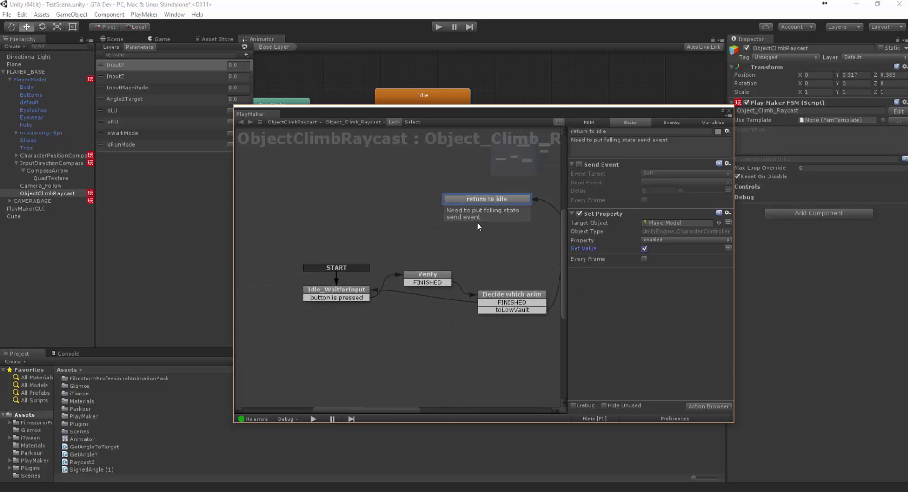
ctrl+click(471, 202)
drag(472, 207, 351, 295)
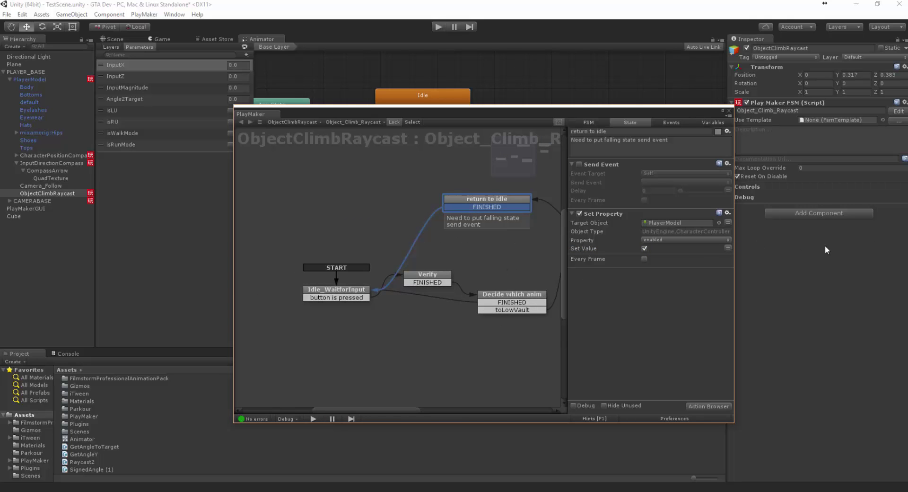
middle_drag(452, 240, 417, 272)
scroll(432, 263, down, 2)
scroll(475, 254, down, 2)
scroll(426, 274, up, 2)
drag(546, 306, 526, 252)
click(514, 289)
click(460, 302)
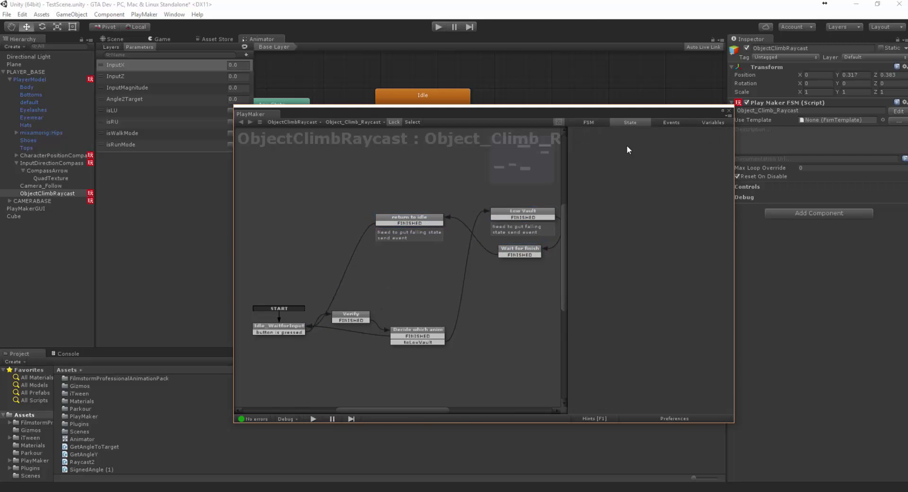
Dock the floating PlayMaker window alongside Project and Console with the whole FSM graph in view
drag(587, 116, 668, 208)
drag(349, 208, 152, 361)
middle_drag(285, 428, 327, 367)
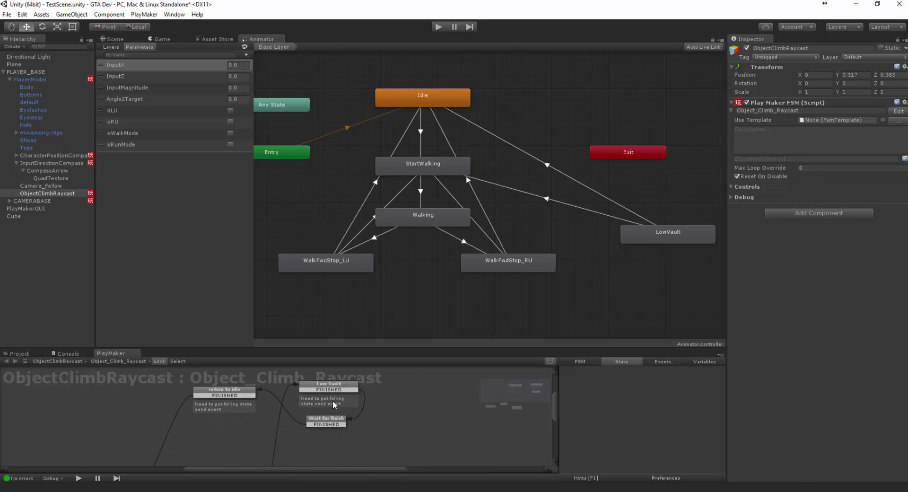
scroll(335, 423, down, 5)
middle_drag(336, 434, 350, 423)
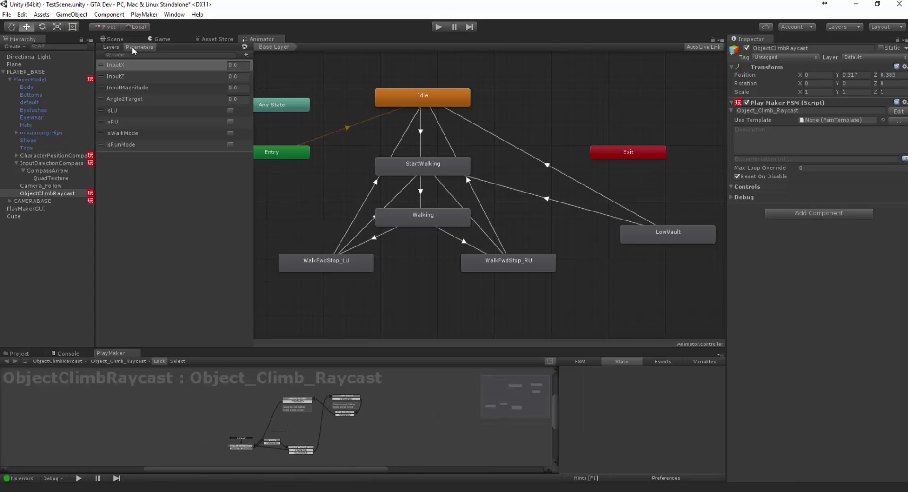
Run the scene and test the low vault by walking the character to the box and jumping repeatedly
click(111, 39)
click(438, 27)
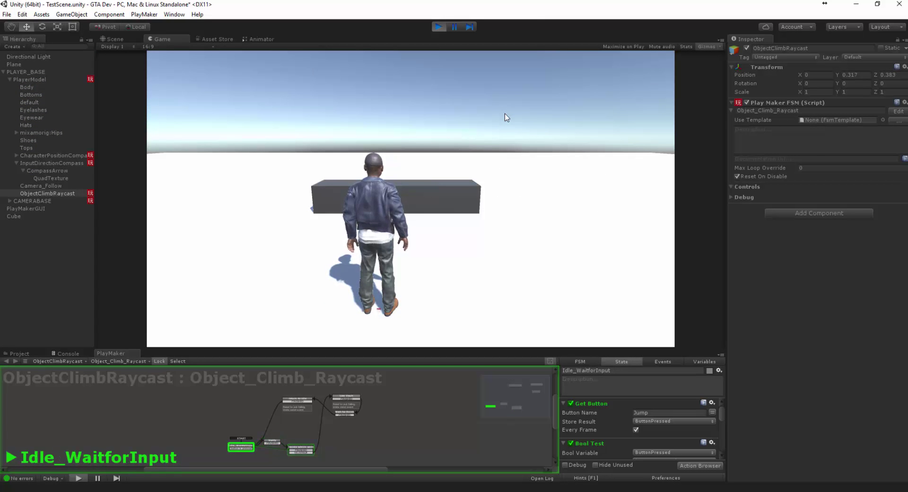
key(w)
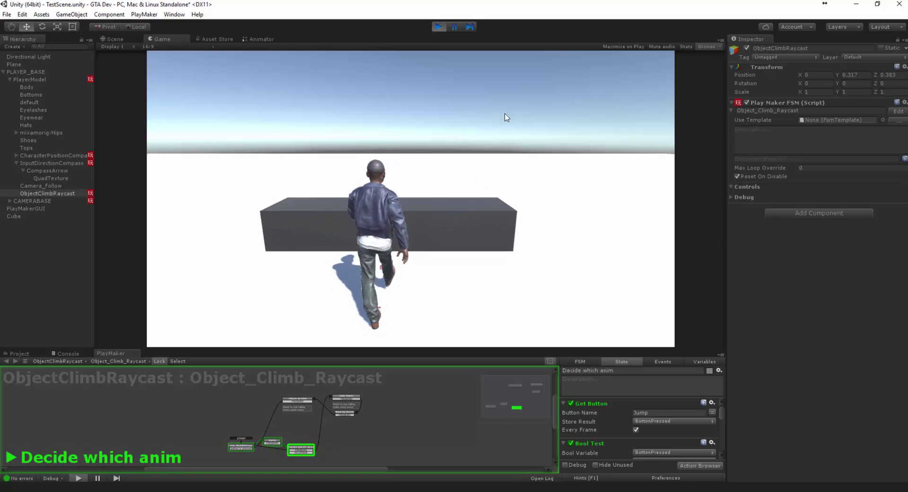
key(space)
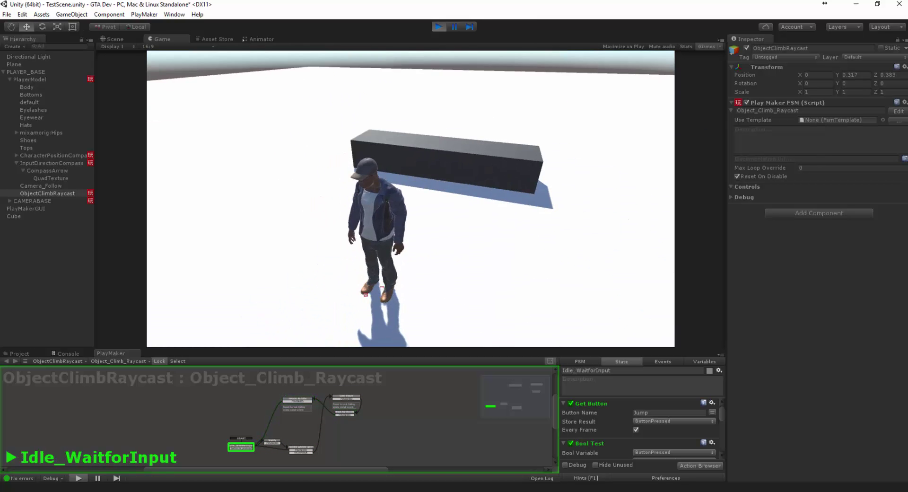
key(w)
key(space)
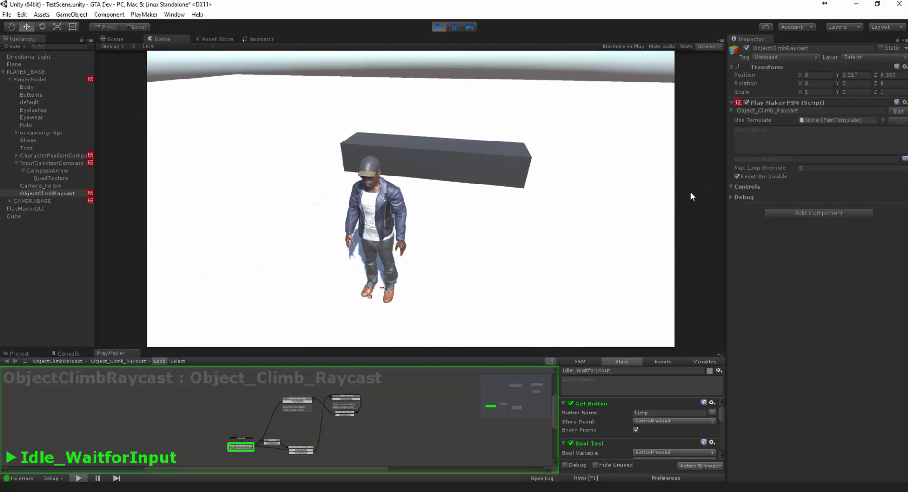
key(w)
key(space)
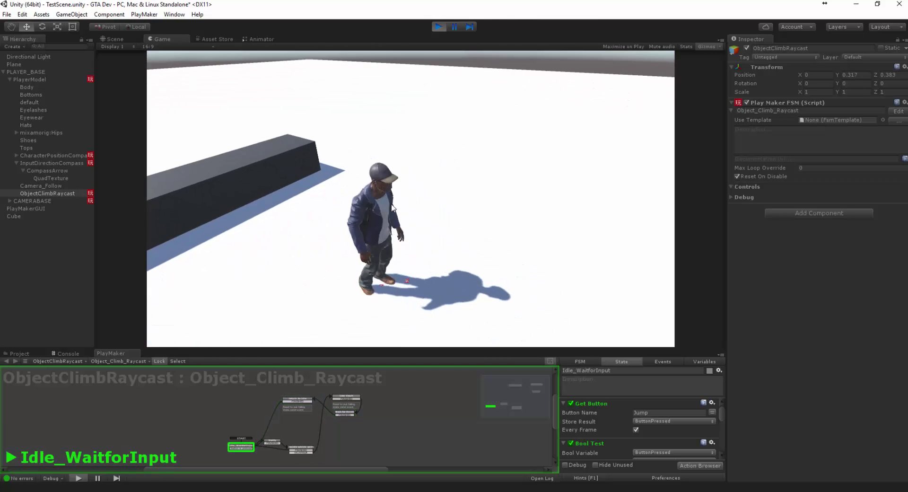
Walk the character around the box, test the vault from other approaches and stop play mode
key(w)
key(w)
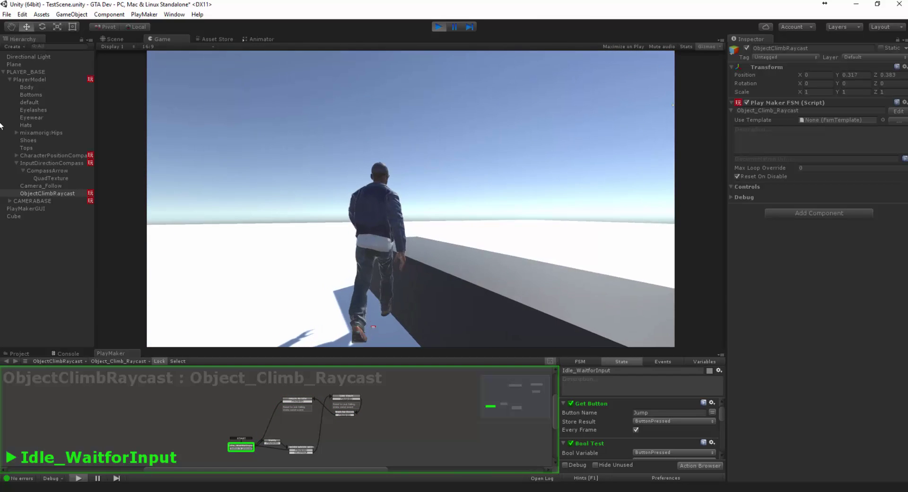
key(s)
key(w)
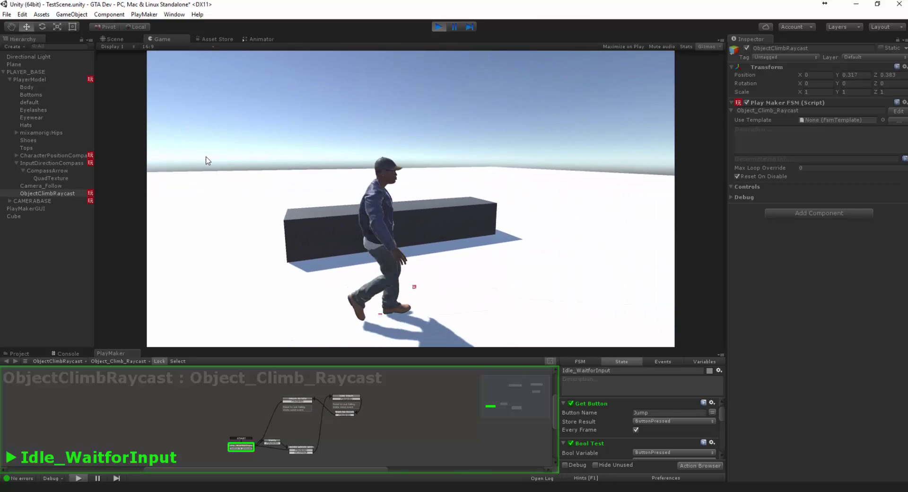
key(space)
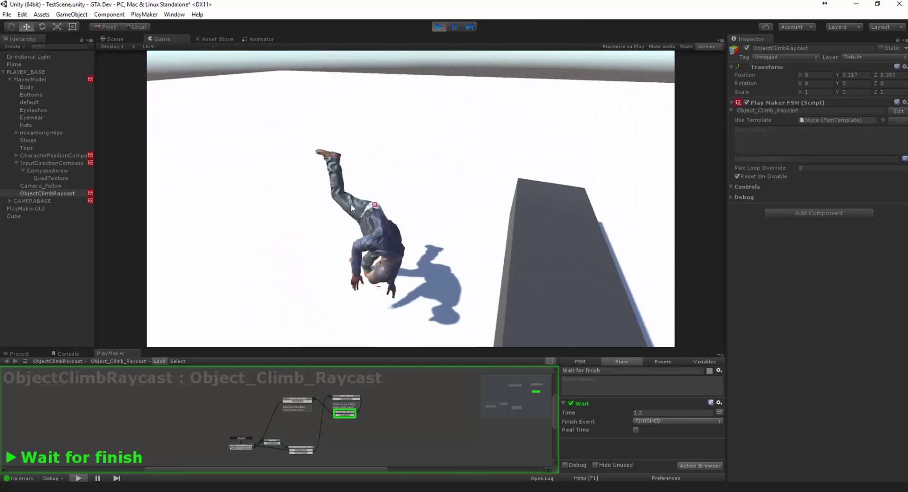
key(w)
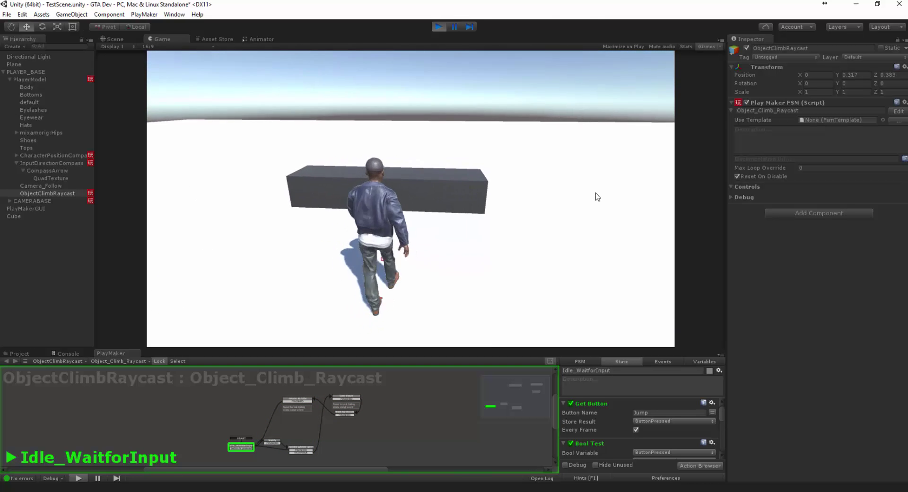
key(space)
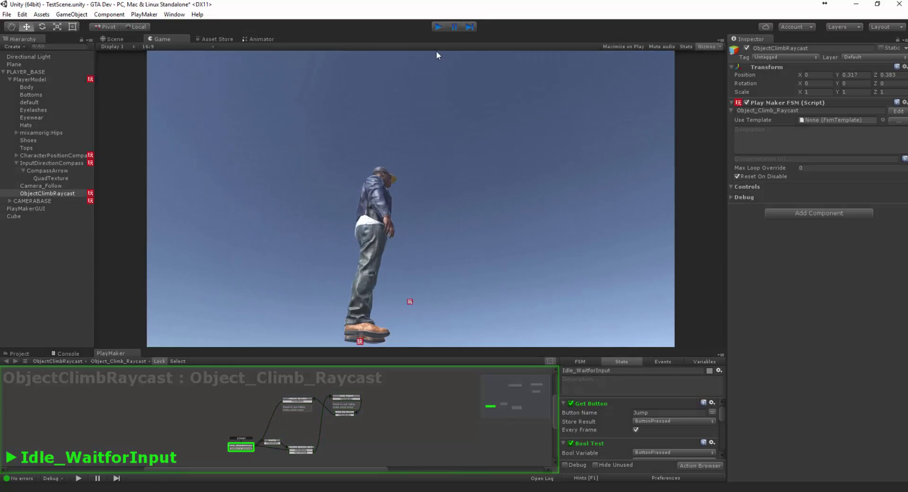
click(439, 26)
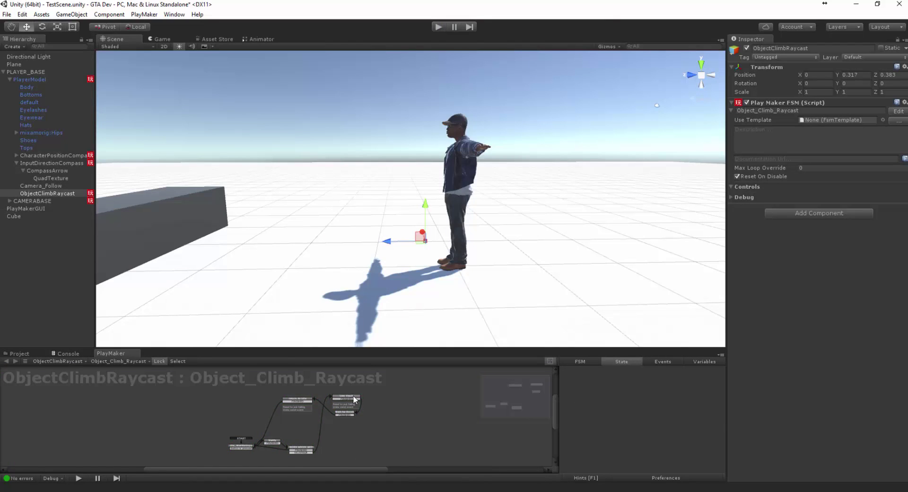
Copy the Set Property action from the Low Vault state and paste it after Wait in the Wait for finish state
scroll(355, 424, up, 5)
click(336, 401)
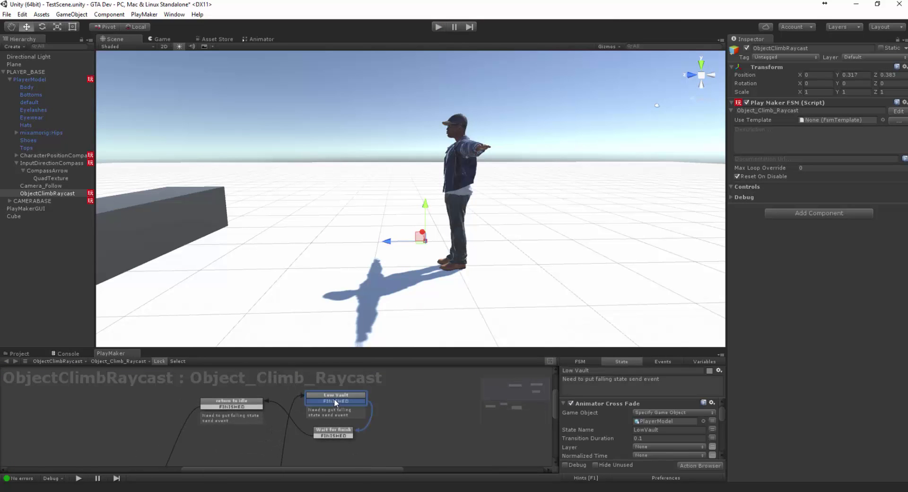
scroll(622, 427, down, 5)
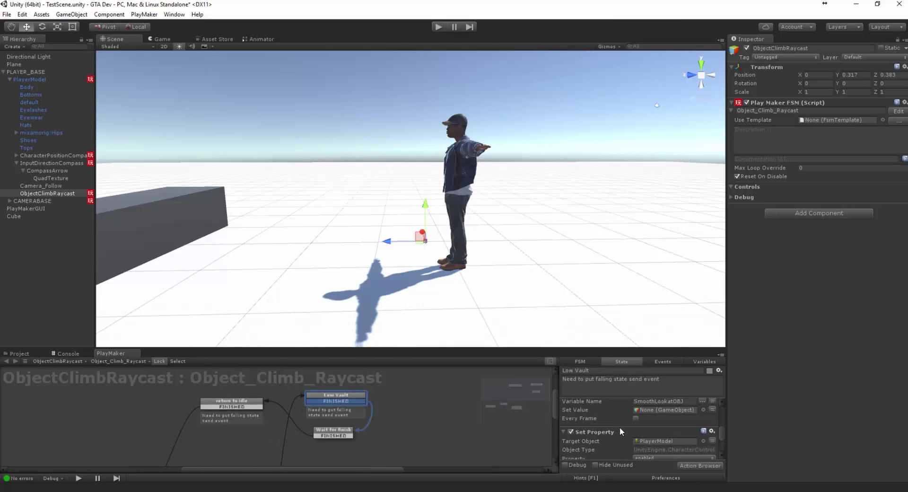
right_click(612, 432)
click(617, 458)
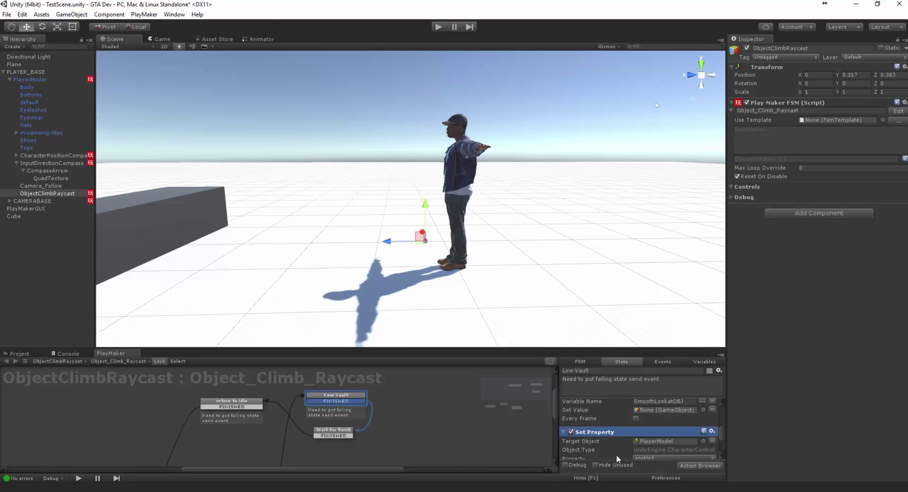
drag(504, 357, 499, 247)
click(338, 330)
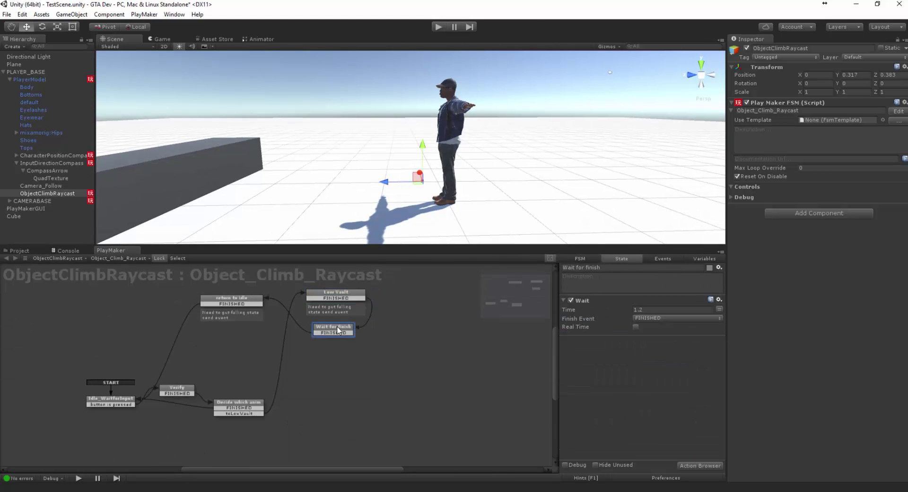
right_click(636, 380)
click(641, 332)
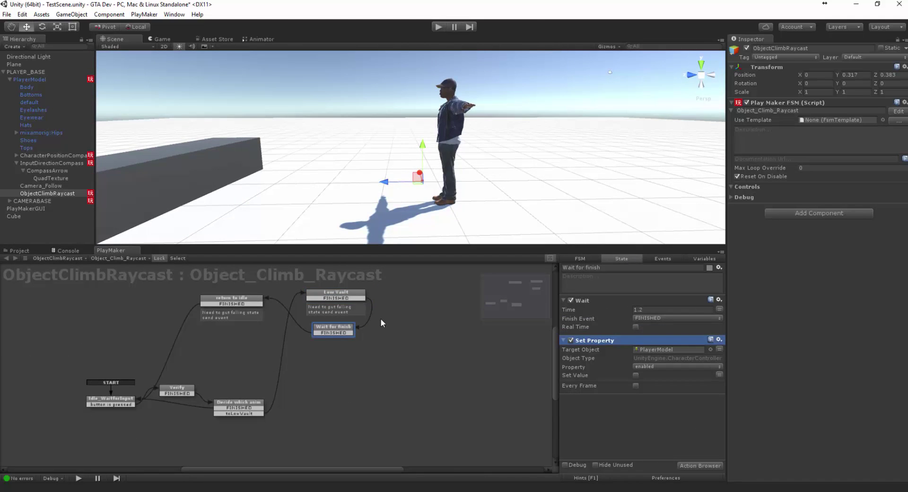
Disable the Set Property action in the Low Vault state and shrink the PlayMaker area back down
click(350, 296)
scroll(609, 391, down, 2)
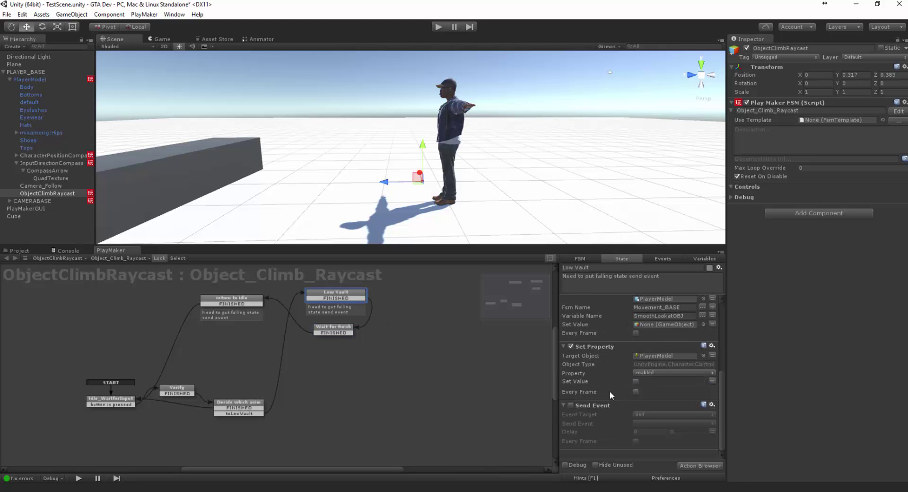
click(570, 347)
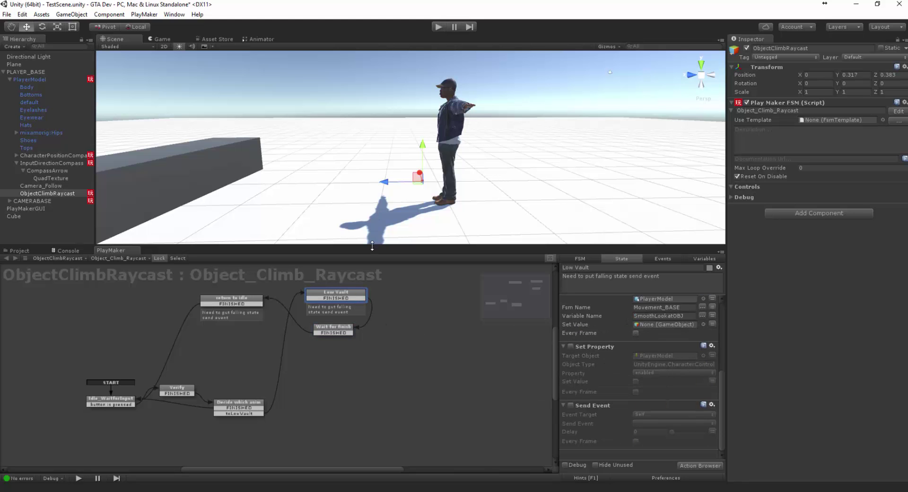
drag(372, 246, 373, 354)
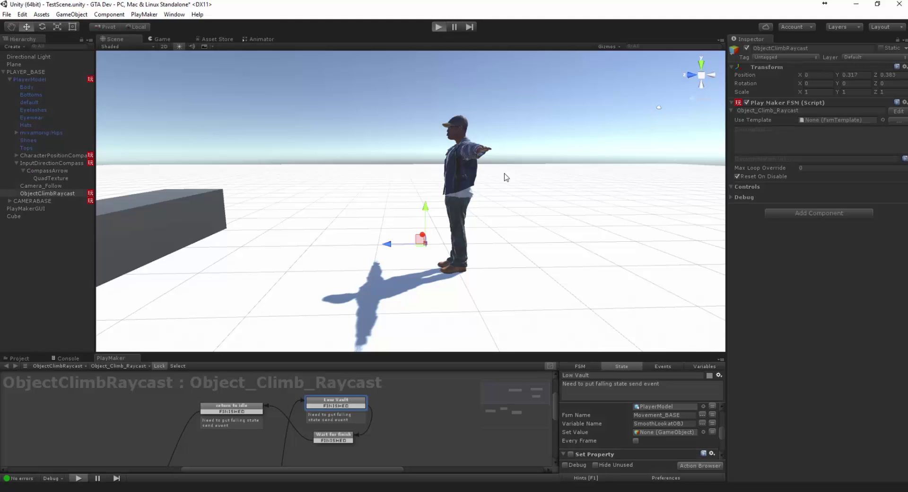
Run the scene, walk the character to the box, test the low vault and stop play mode
key(ctrl+p)
key(w)
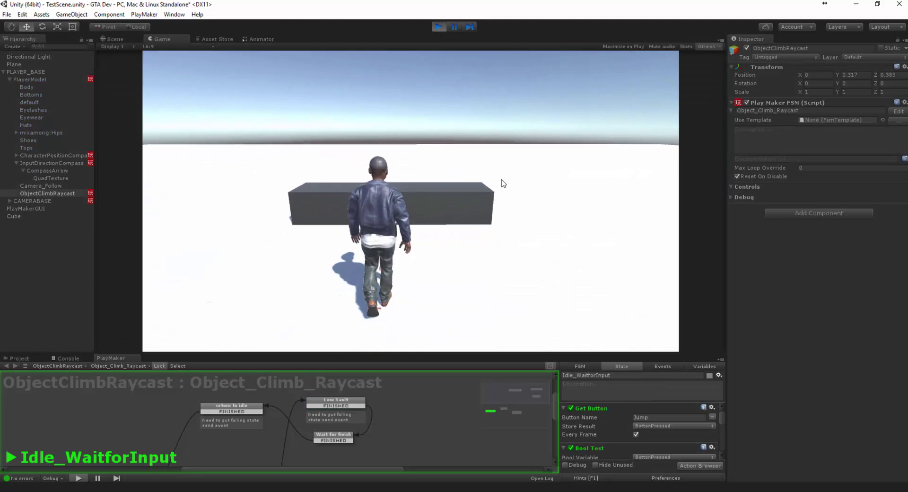
key(space)
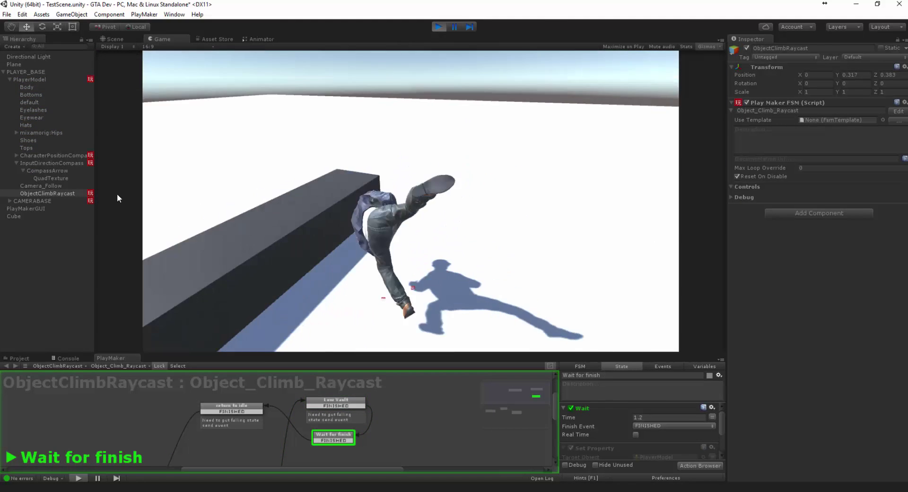
click(439, 27)
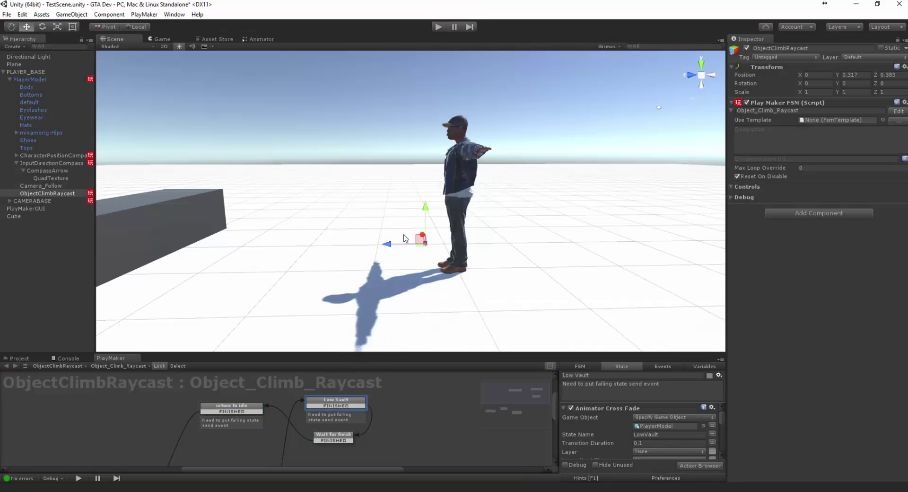
Move ObjectClimbRaycast closer to the character, to Z about 0.224, and test the vault in play mode
key(ctrl+p)
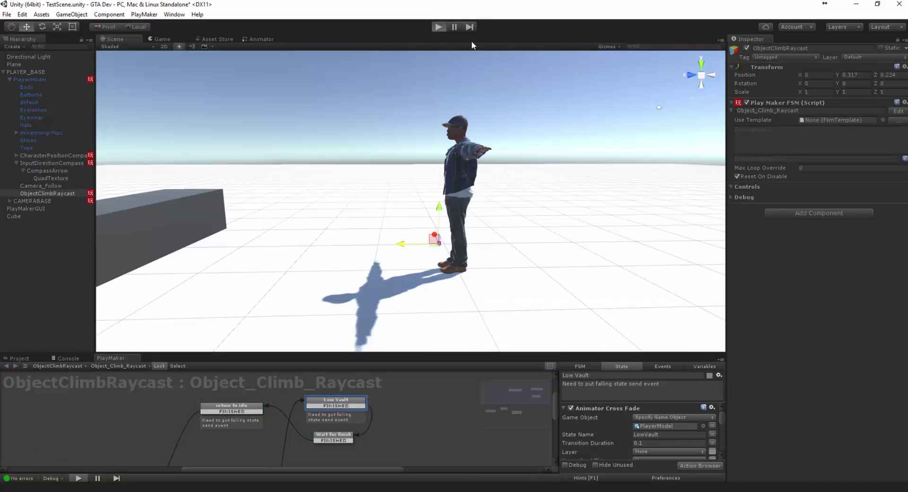
key(w)
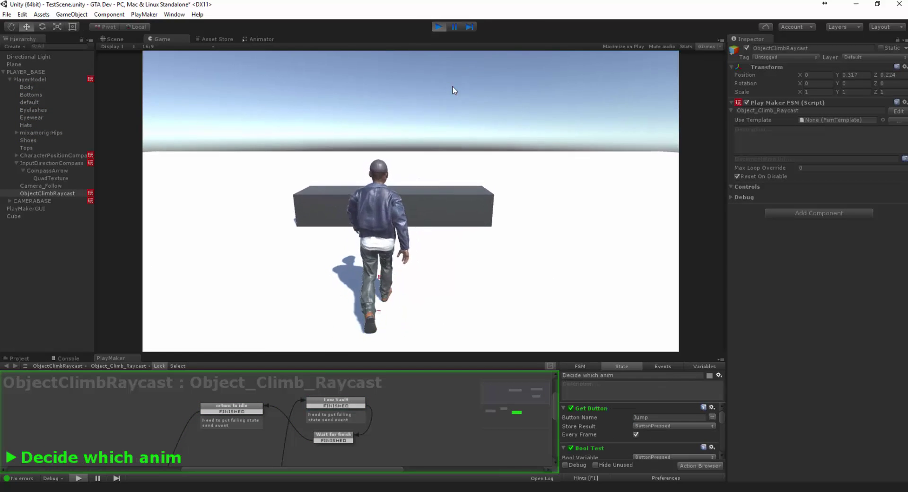
key(space)
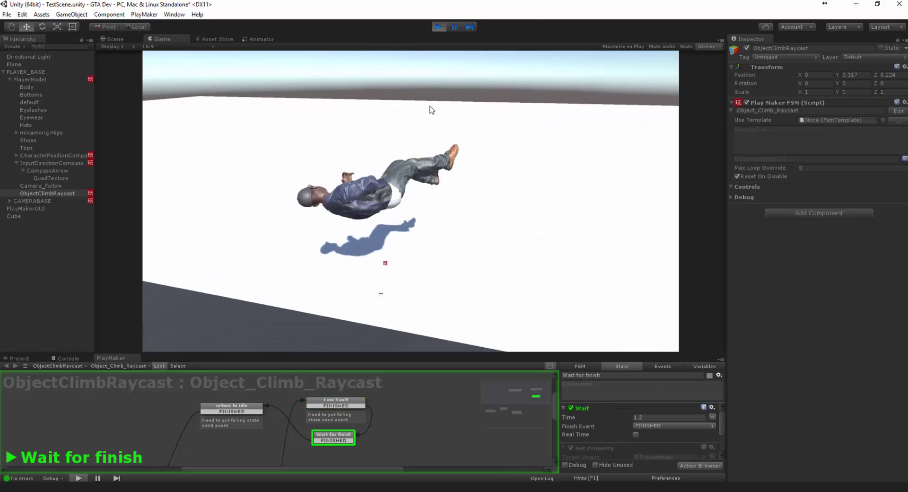
key(ctrl+p)
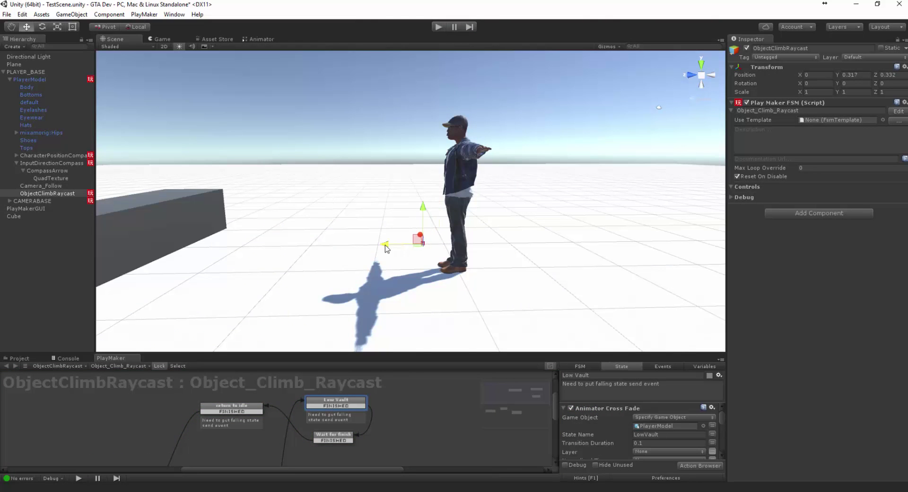
Move ObjectClimbRaycast forward to Z about 0.594, test the vault in play mode and stop
click(440, 27)
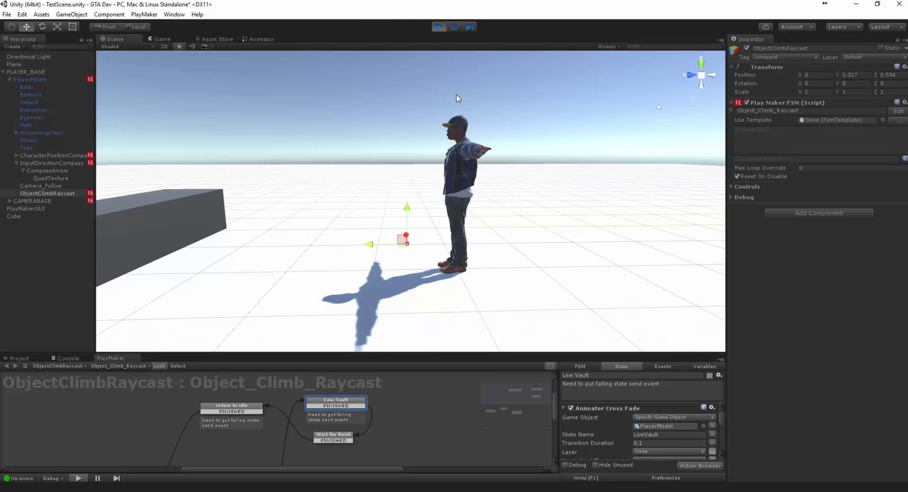
key(space)
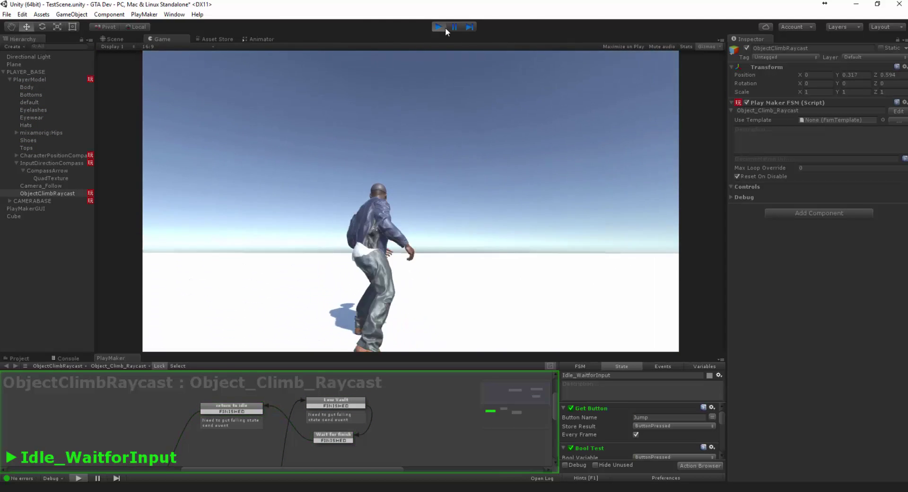
click(443, 27)
Resize the Cube to about 0.52 high and 0.74 deep, lowering it to Y position 0.222
click(224, 201)
key(f)
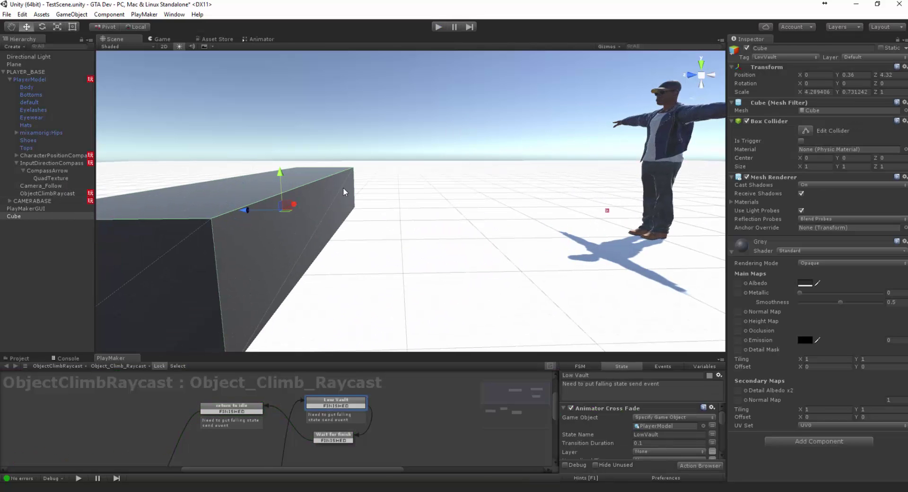
drag(275, 177, 274, 189)
key(w)
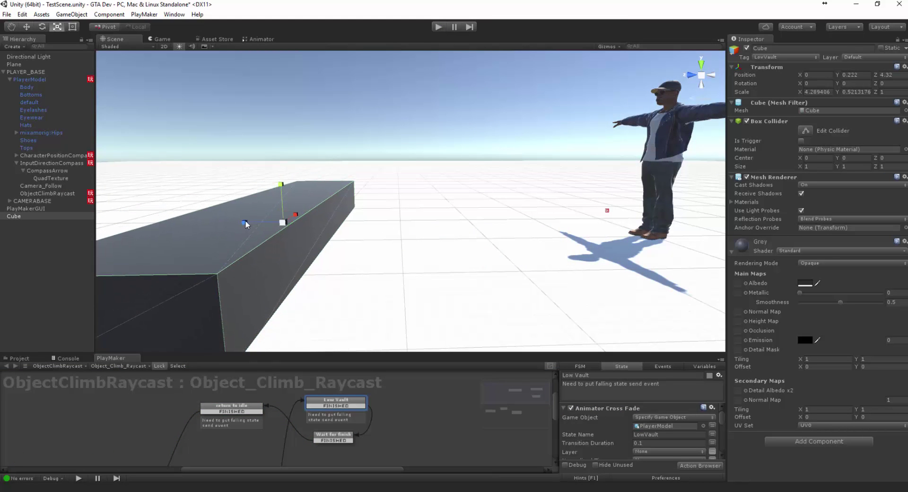
drag(246, 224, 267, 224)
Test the vault over the lowered Cube in play mode and stop the scene
click(439, 27)
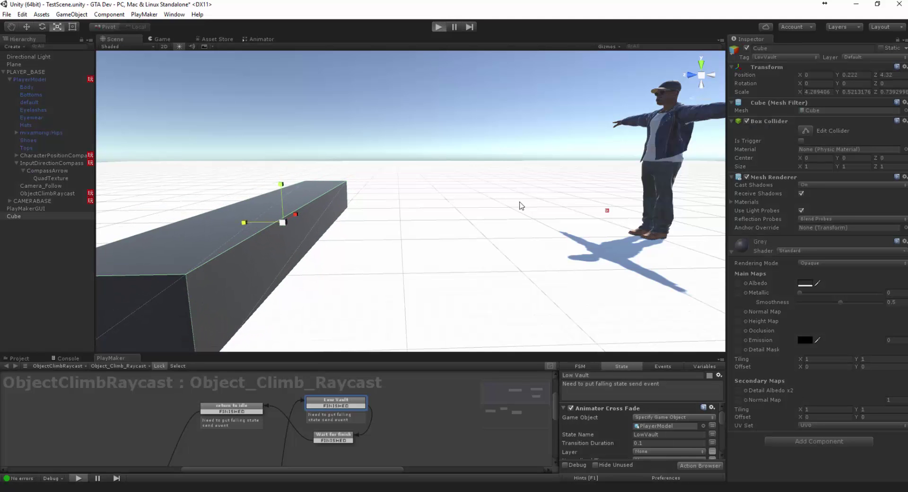
key(w)
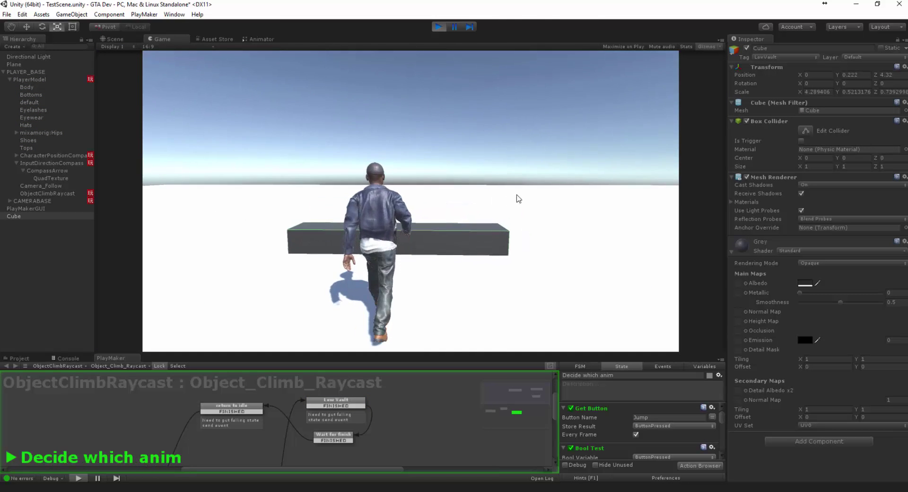
key(space)
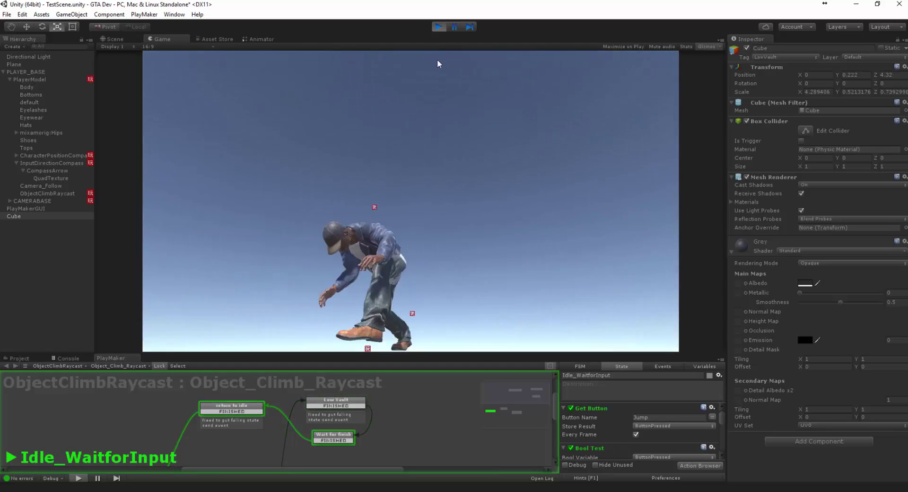
click(438, 27)
Resize the Cube to about 0.71 high and 0.35 deep, raising it to Y position 0.38
key(w)
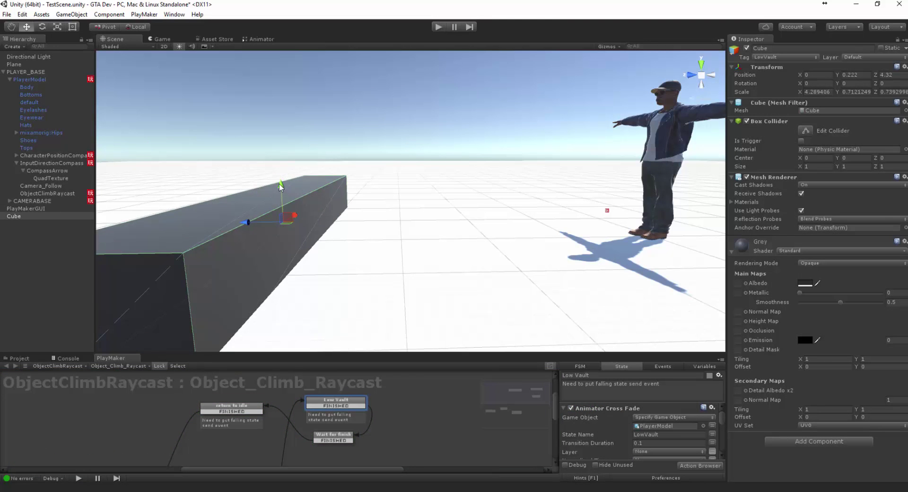
drag(279, 187, 279, 178)
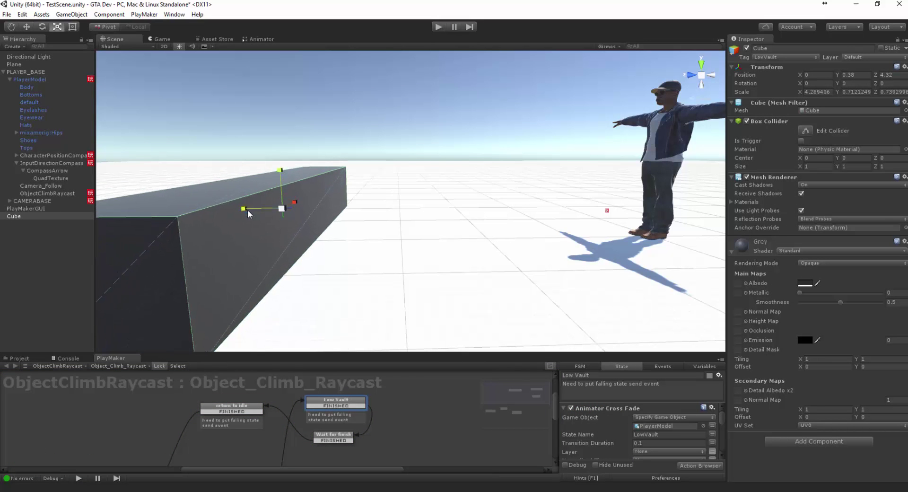
drag(249, 214, 268, 214)
Run the scene to test the vault over the taller, thinner Cube, then stop play mode
click(438, 27)
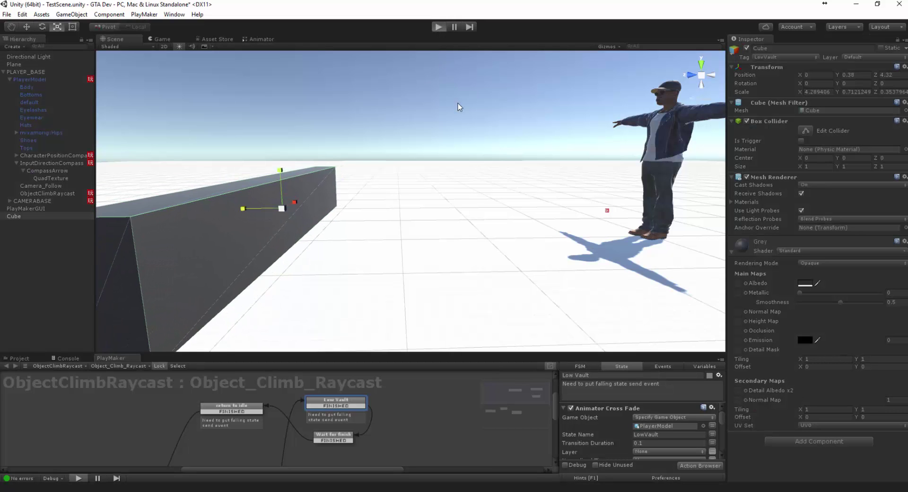
key(w)
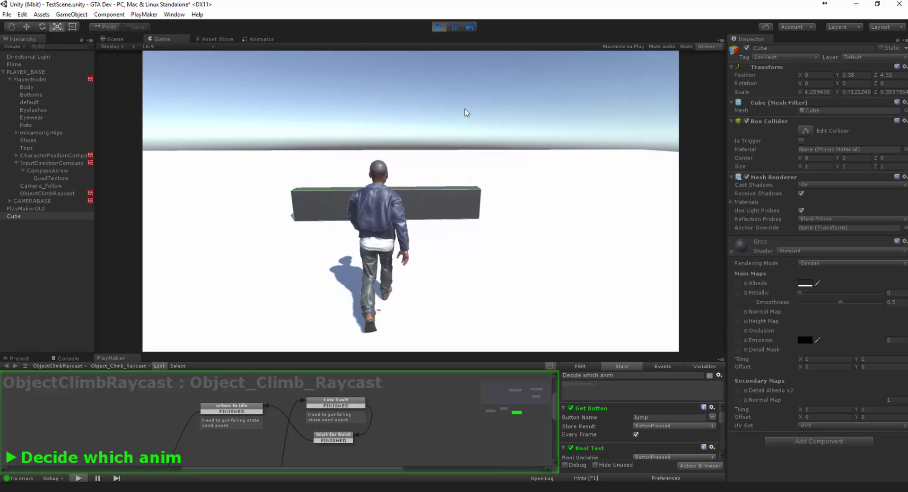
key(space)
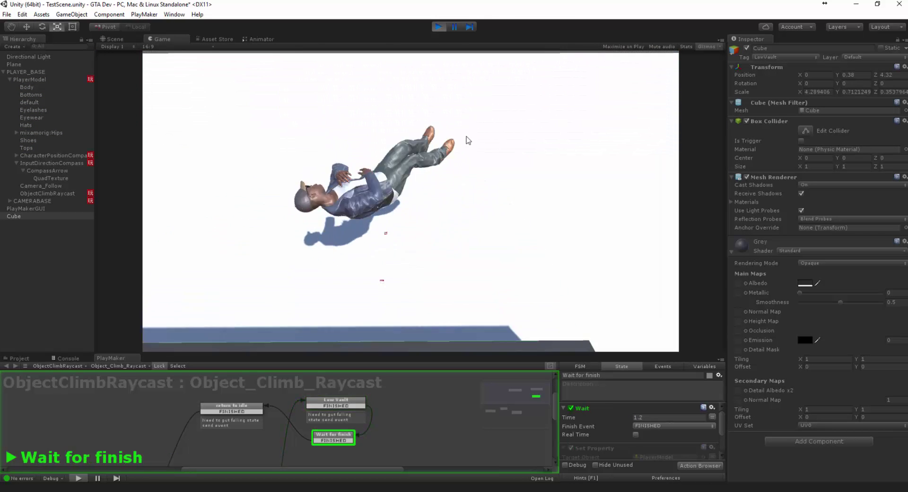
click(439, 27)
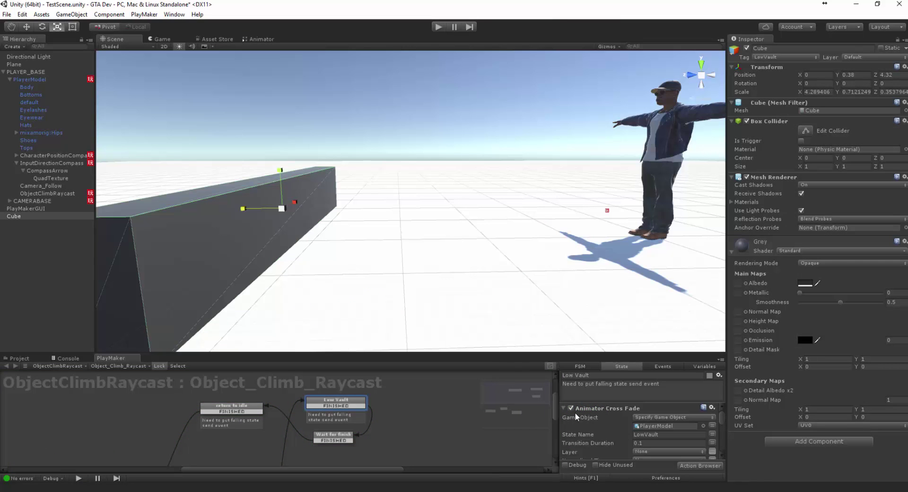
Enlarge the PlayMaker area, check the Low Vault and Wait for finish actions, and test repeated vaults over the thin Cube in play mode
drag(499, 354, 509, 275)
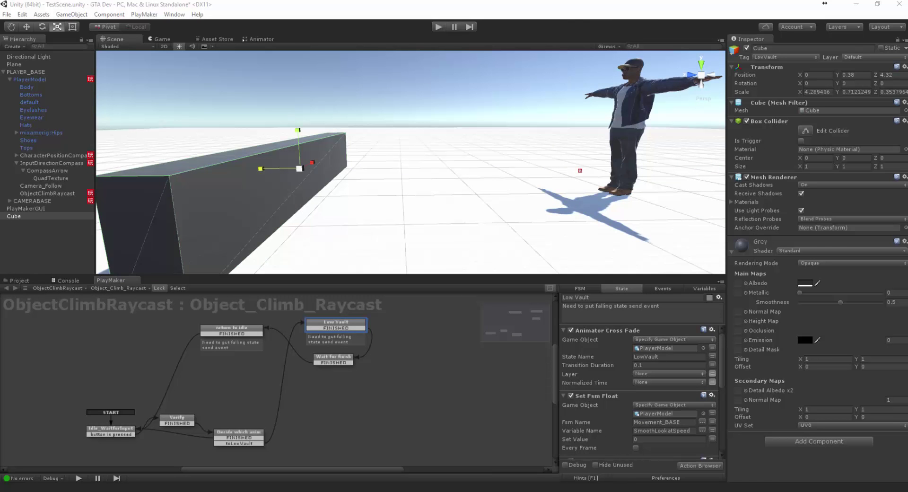
scroll(600, 369, down, 5)
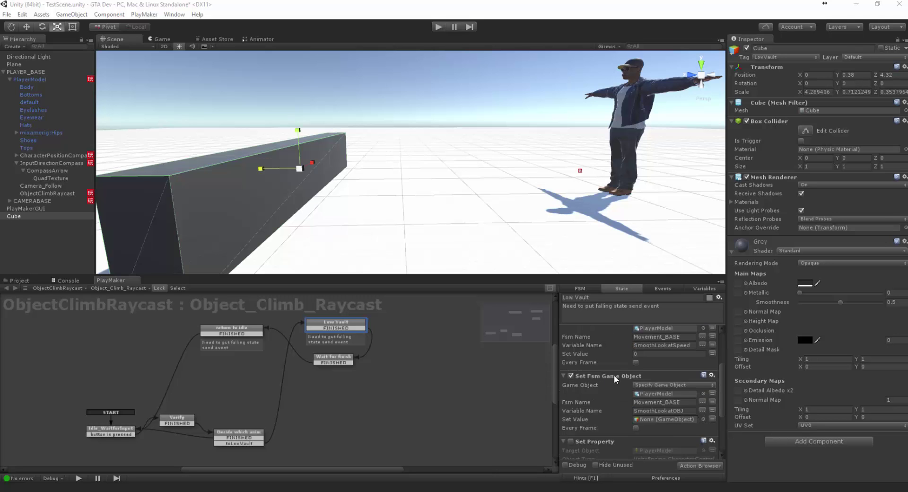
click(335, 358)
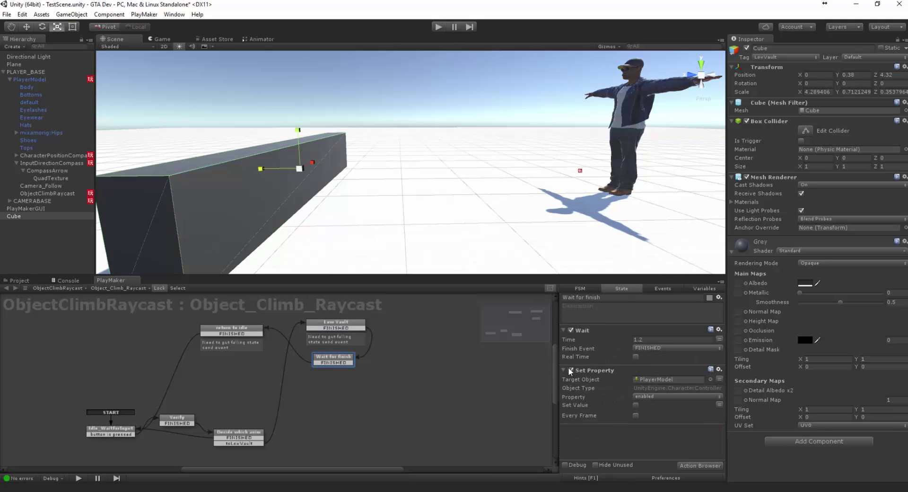
click(439, 27)
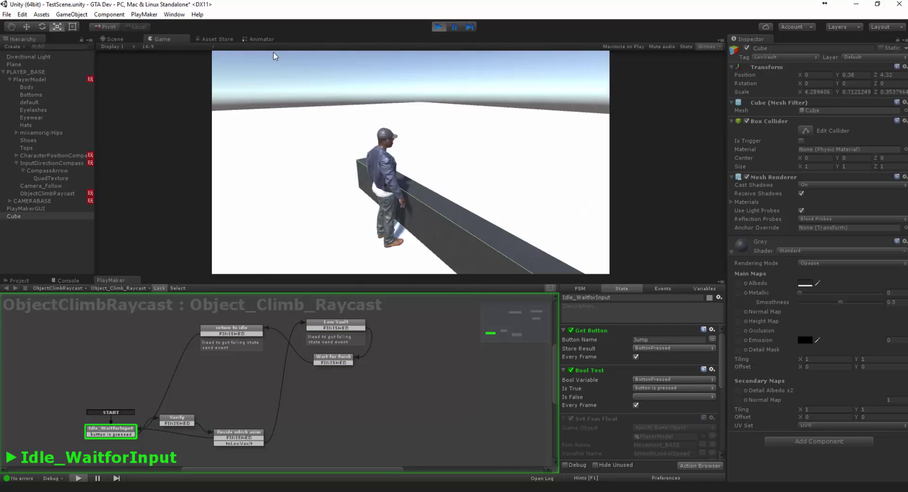
key(s)
key(space)
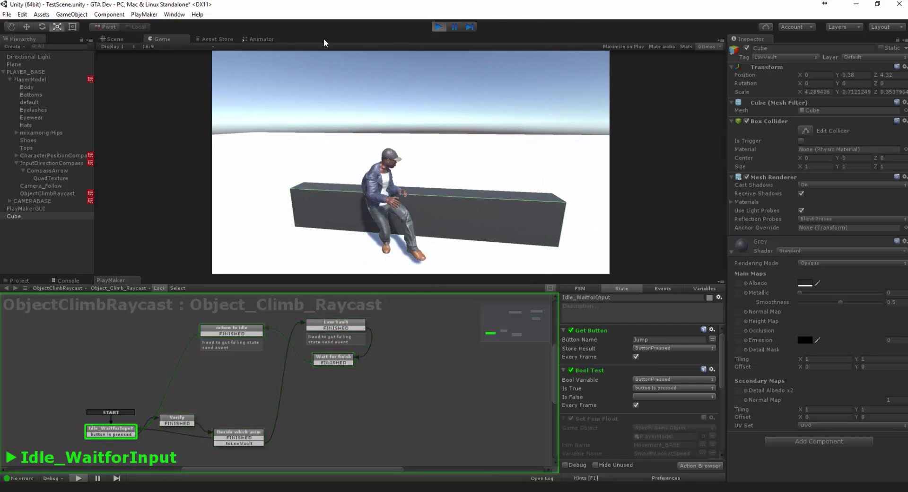
key(s)
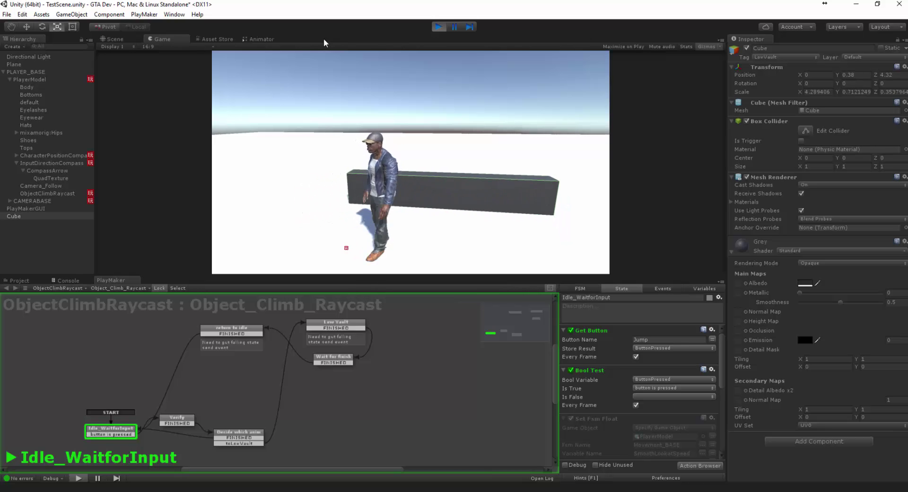
key(space)
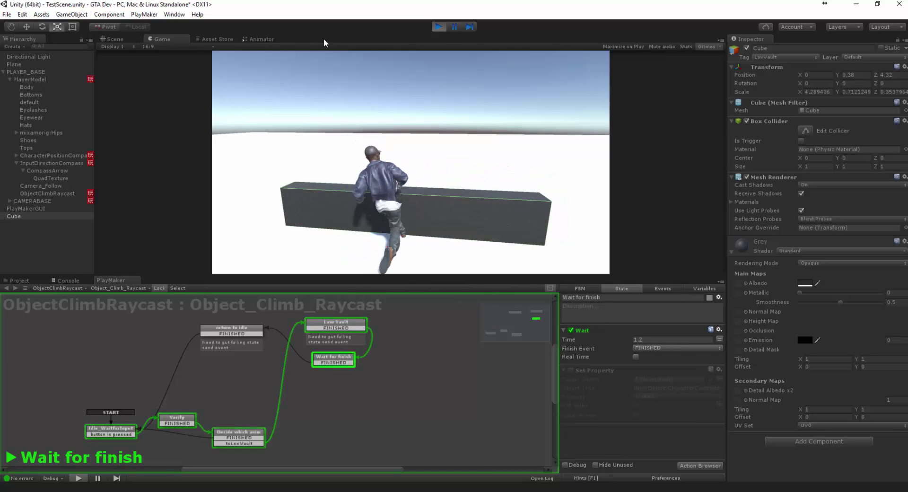
Run the character at the thin Cube once more in play mode and stop the scene
key(w)
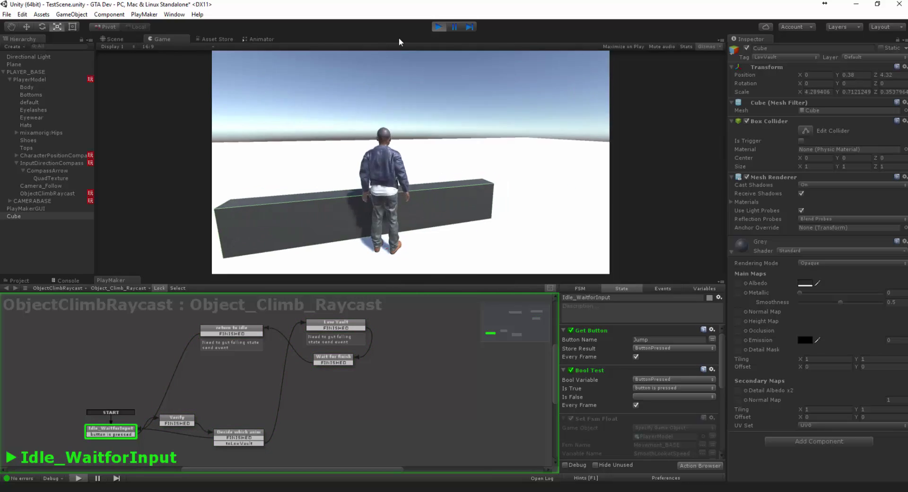
key(ctrl+p)
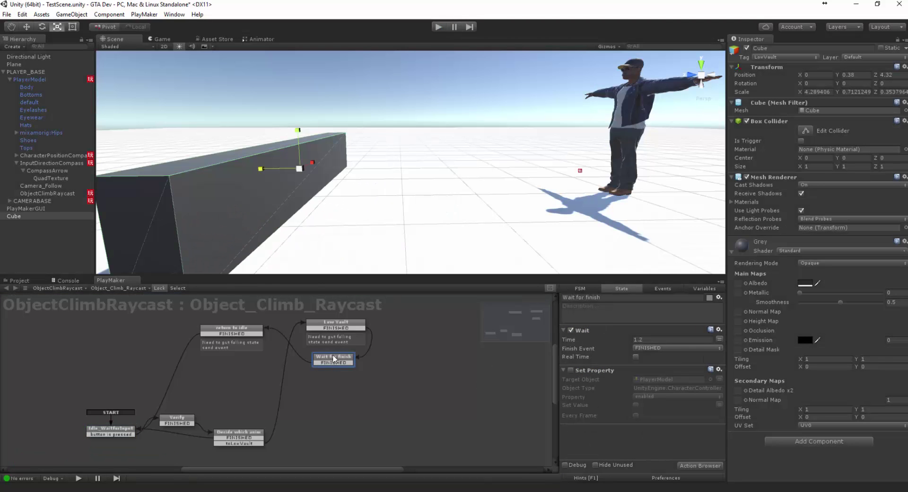
Turn on Set Value in the Low Vault state's Set Property action and add a Wait action to that state
click(359, 325)
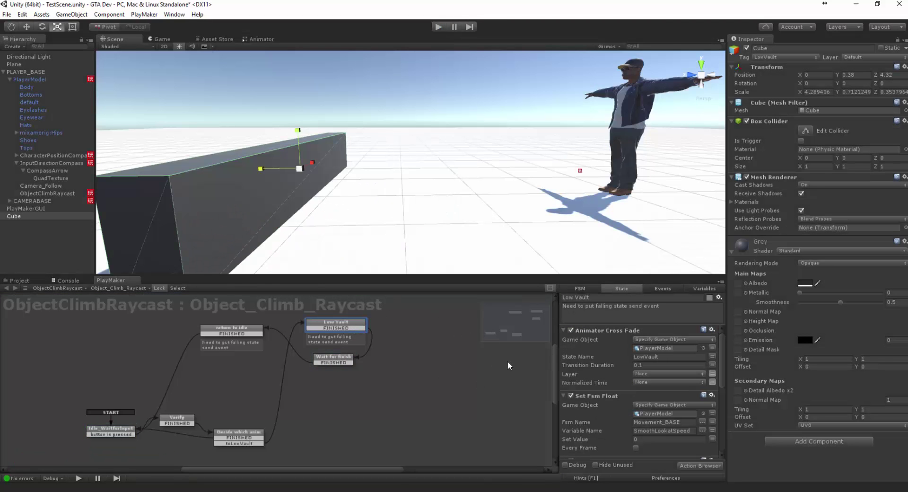
scroll(596, 384, down, 5)
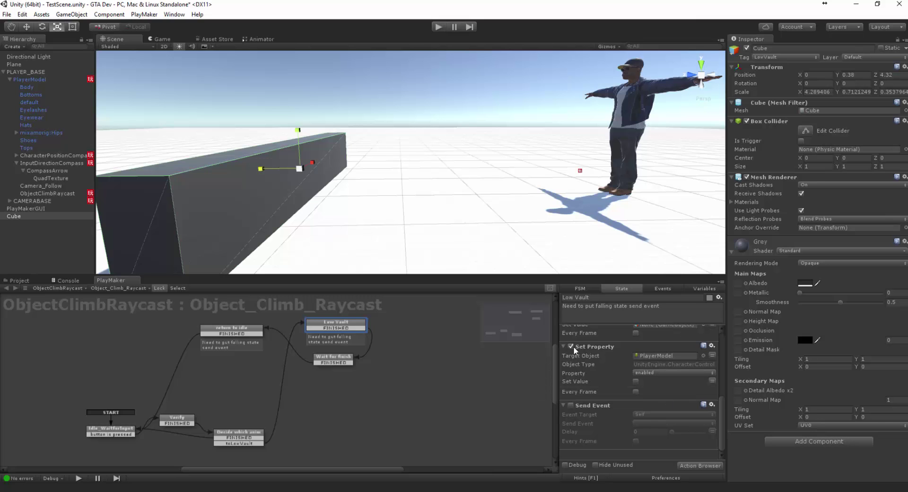
click(333, 358)
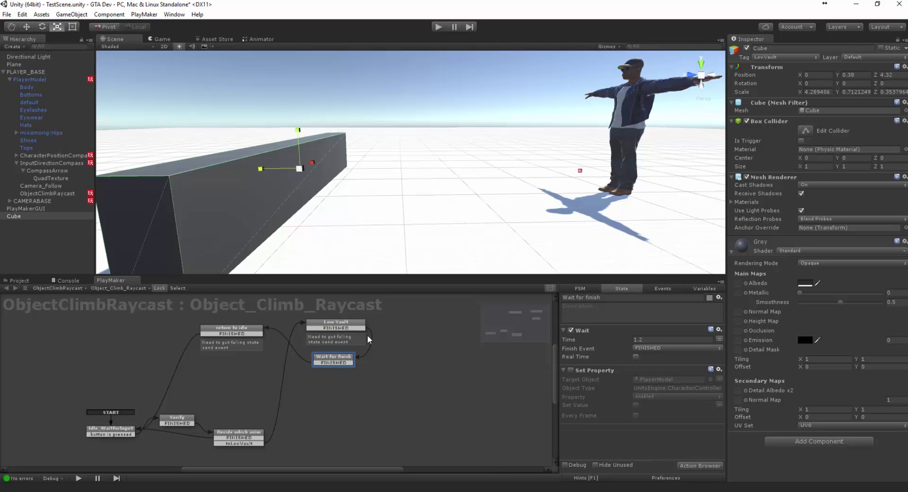
click(362, 327)
click(688, 466)
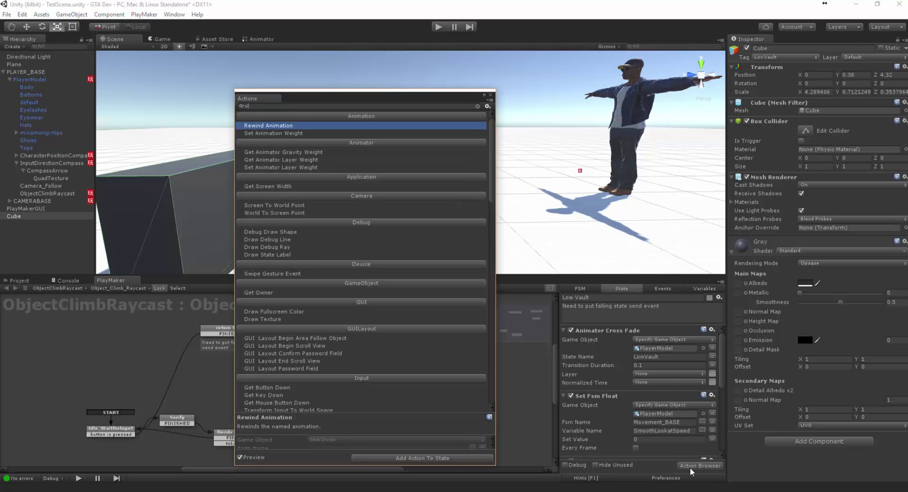
text(wait)
key(Down)
key(Return)
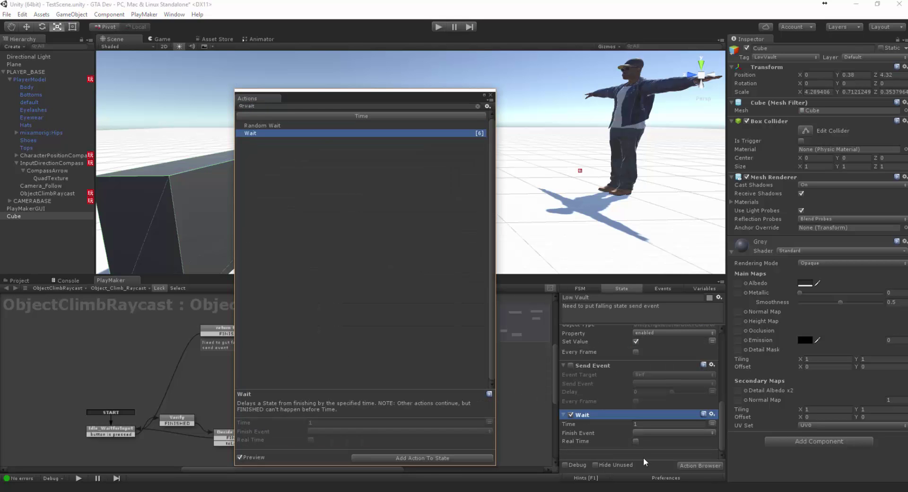
Set Low Vault's new Wait action to 0.3 seconds with FINISHED as its finish event, leaving Real Time off
click(641, 424)
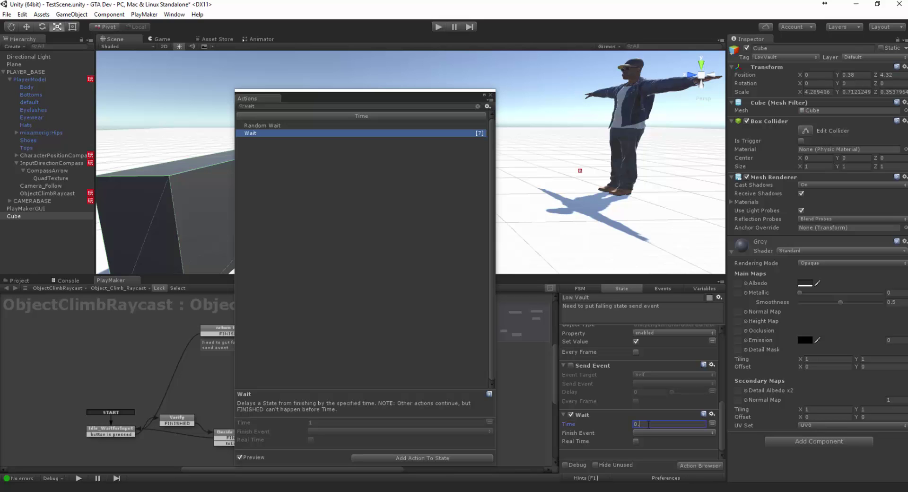
click(635, 441)
click(671, 433)
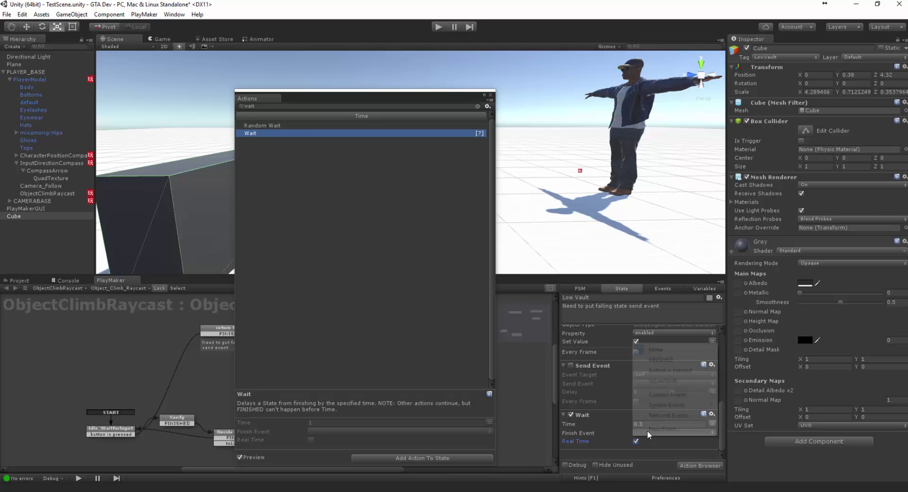
click(649, 361)
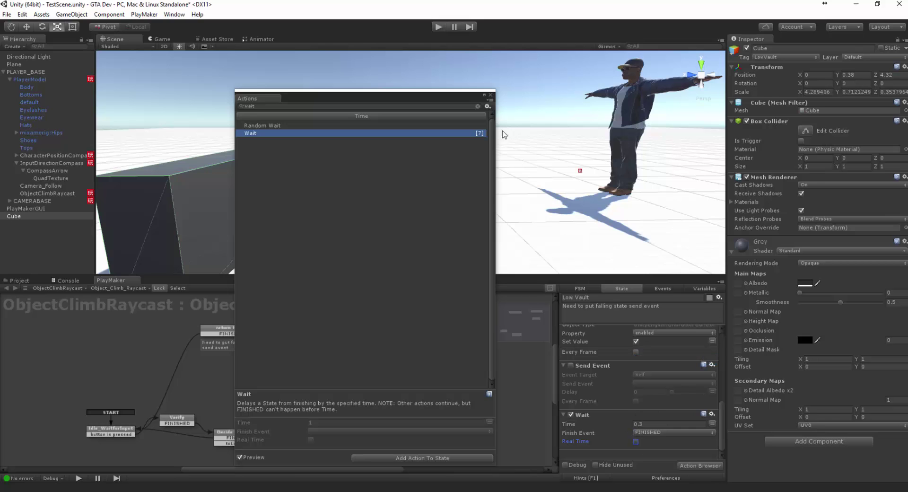
click(491, 95)
Enable the Set Property action in the Wait for finish state with Set Value off, checking it against Low Vault's actions
click(333, 362)
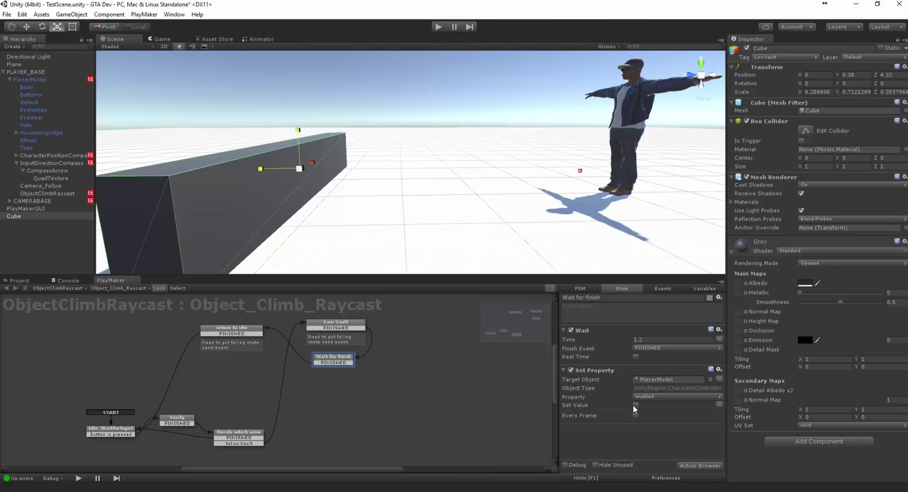
click(336, 324)
scroll(587, 416, down, 2)
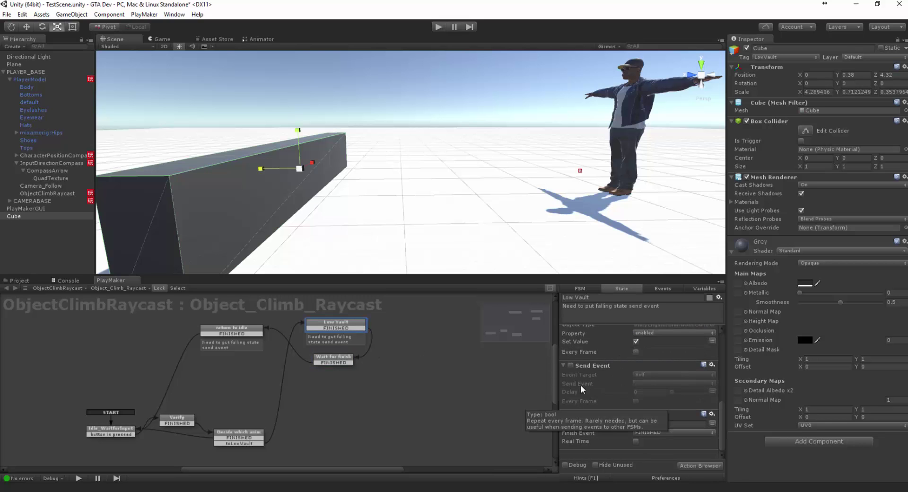
scroll(592, 374, up, 2)
click(334, 360)
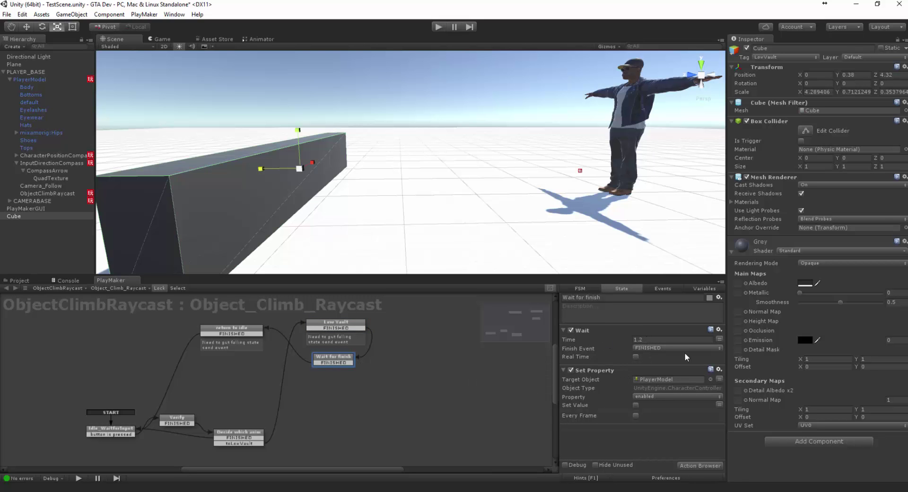
Test repeated vaults over the Cube in play mode with the changed Wait and Set Property actions, and stop the scene
click(438, 28)
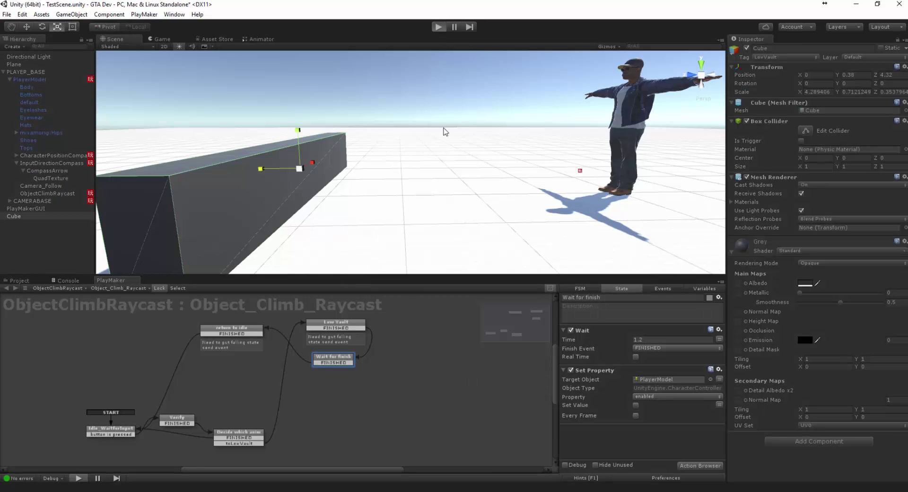
key(w)
key(space)
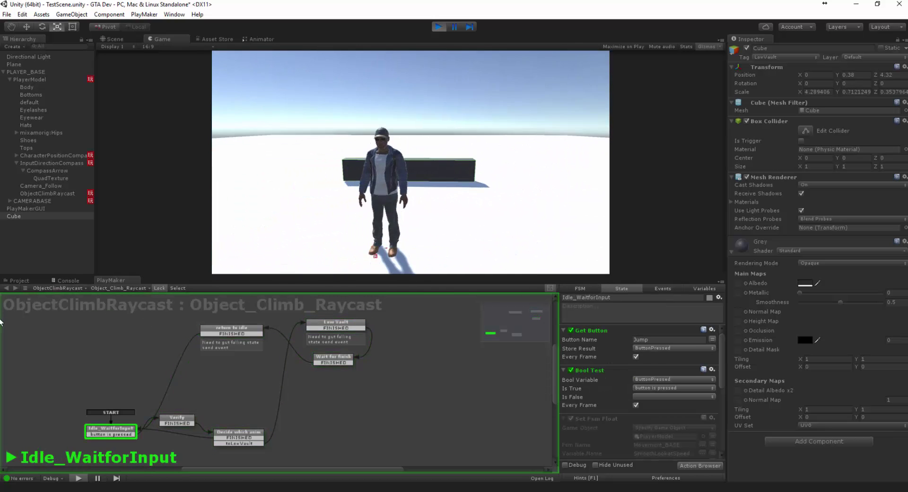
key(w)
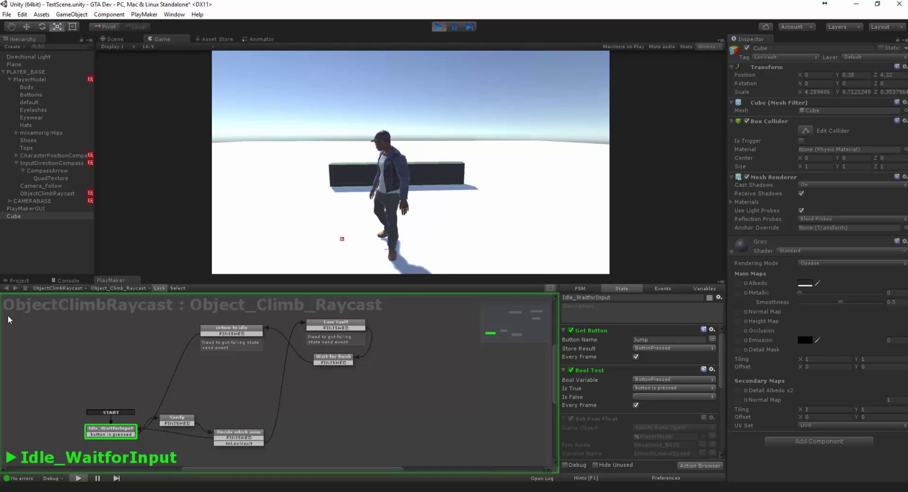
key(space)
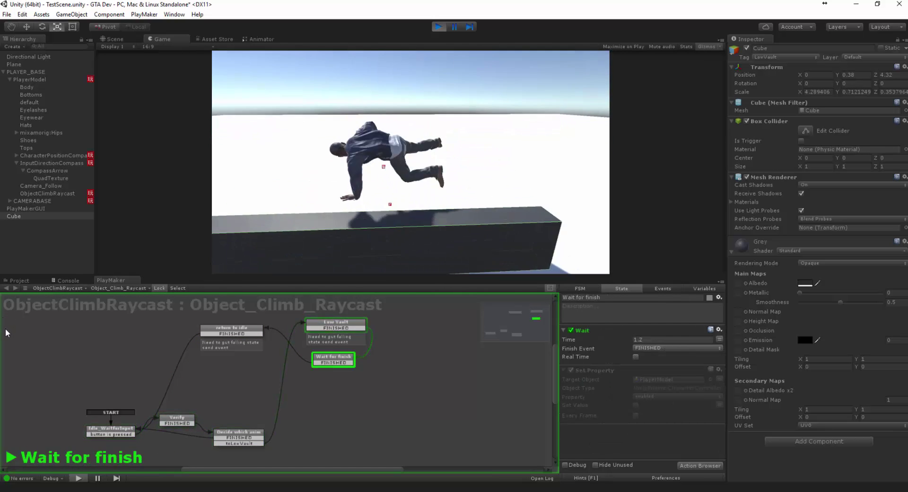
key(ctrl+p)
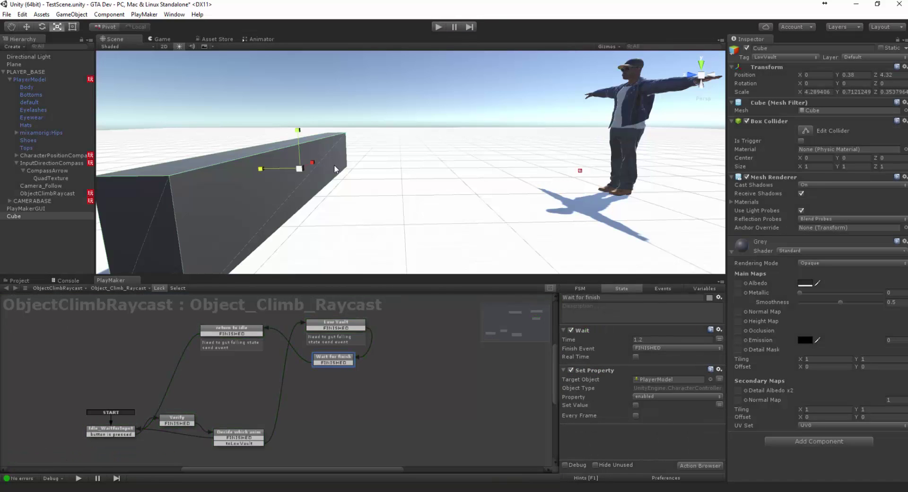
Raise the Cube to Y position 0.45 with a height of about 0.85, and test the vault over it in play mode
drag(297, 134, 297, 118)
key(r)
click(439, 27)
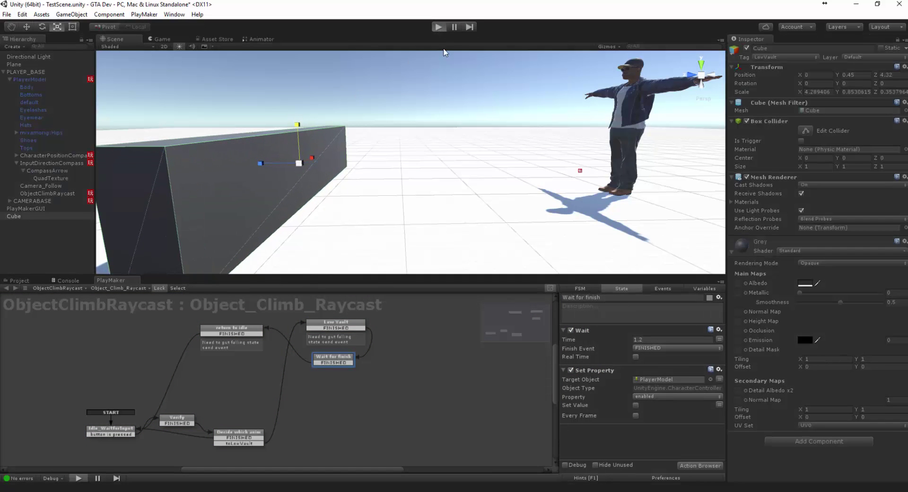
key(w)
key(space)
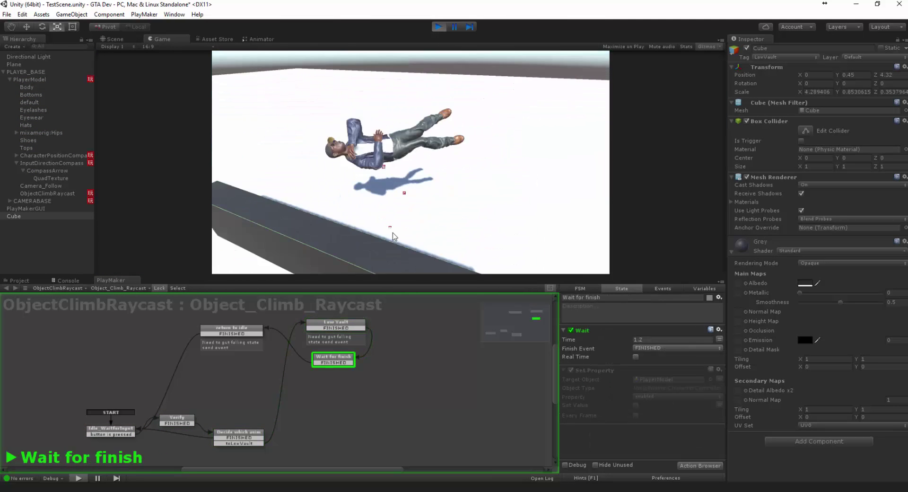
click(438, 26)
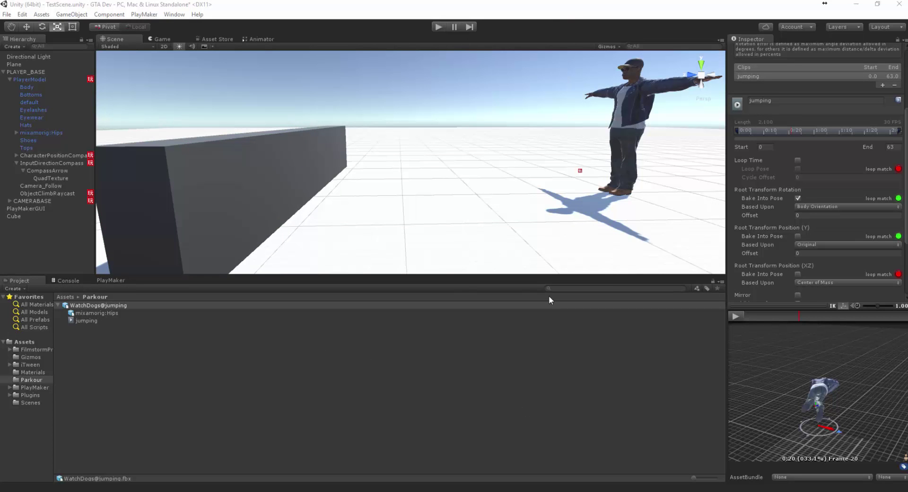
Preview the jumping clip's vault frames from several angles, comparing Bake Into Pose off and on for Root Transform Position (Y)
drag(782, 401, 783, 360)
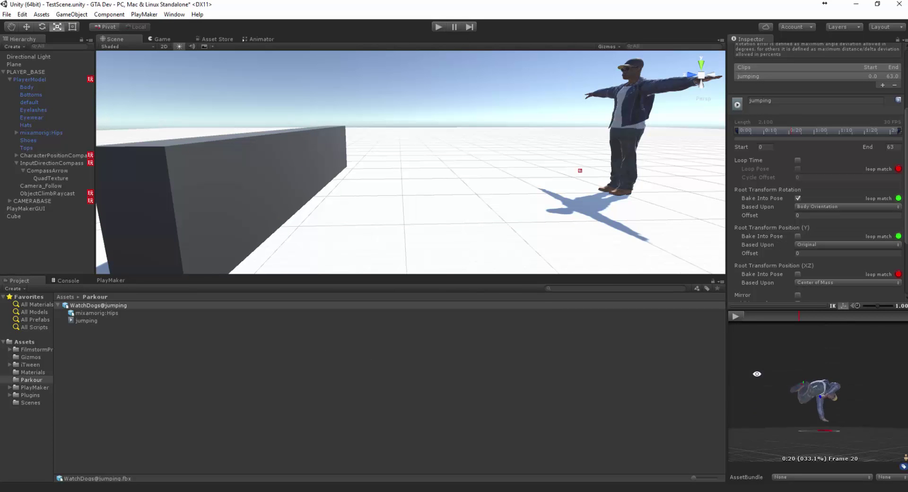
mouse_move(784, 325)
mouse_down()
mouse_move(746, 318)
mouse_move(823, 319)
mouse_move(750, 330)
mouse_move(791, 329)
mouse_up()
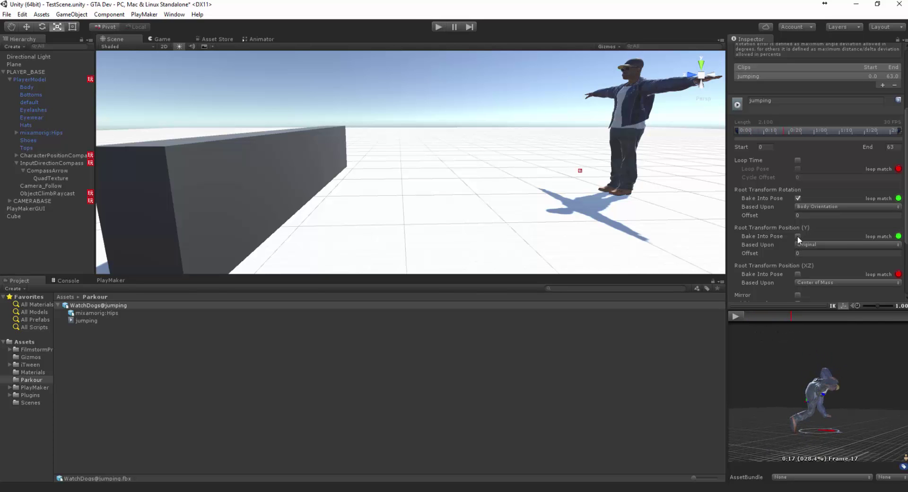
drag(813, 416, 790, 436)
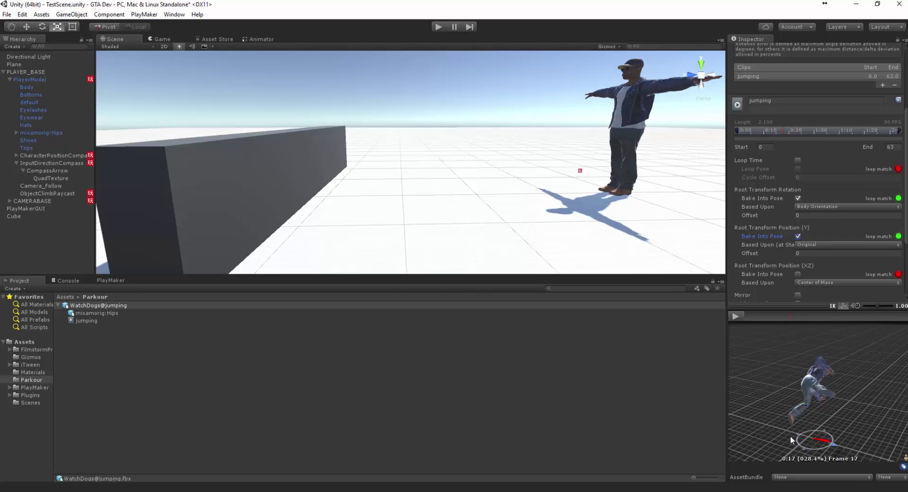
mouse_move(756, 318)
mouse_down()
mouse_move(844, 328)
mouse_move(820, 327)
mouse_up()
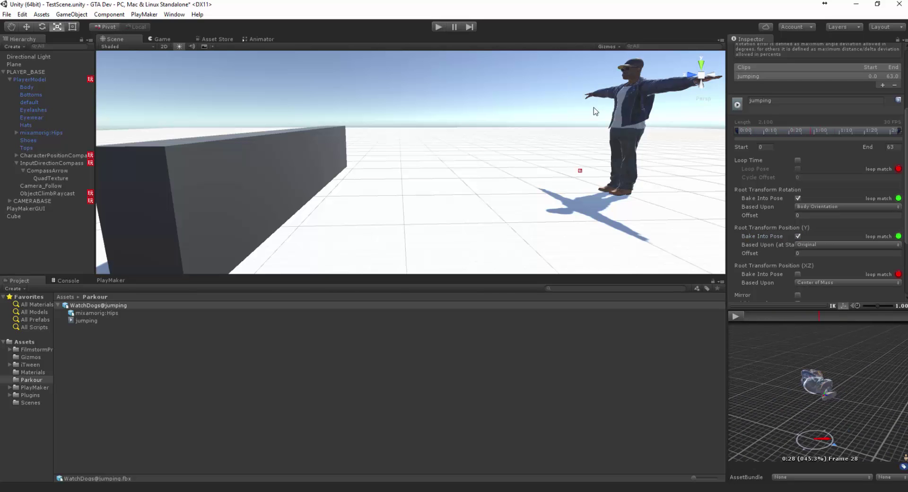
Turn off Bake Into Pose for the jumping clip's Root Transform Position (Y) and apply the import settings
click(798, 236)
scroll(787, 240, down, 3)
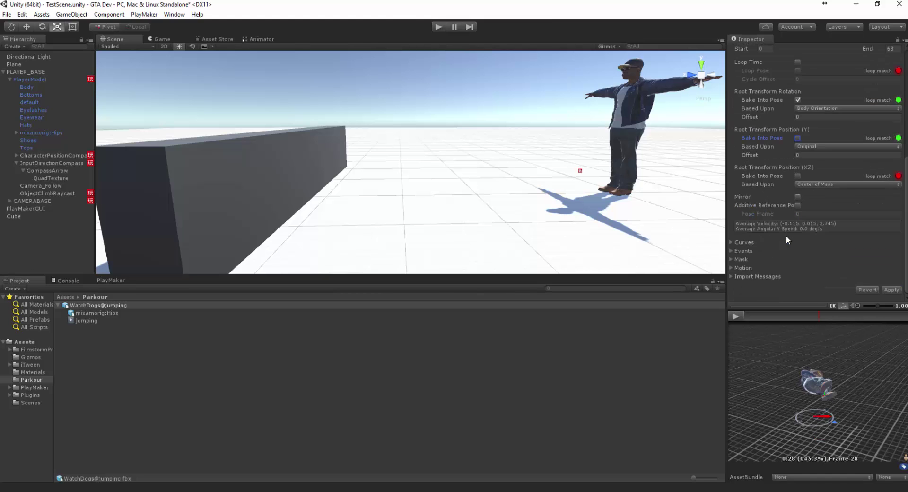
click(892, 290)
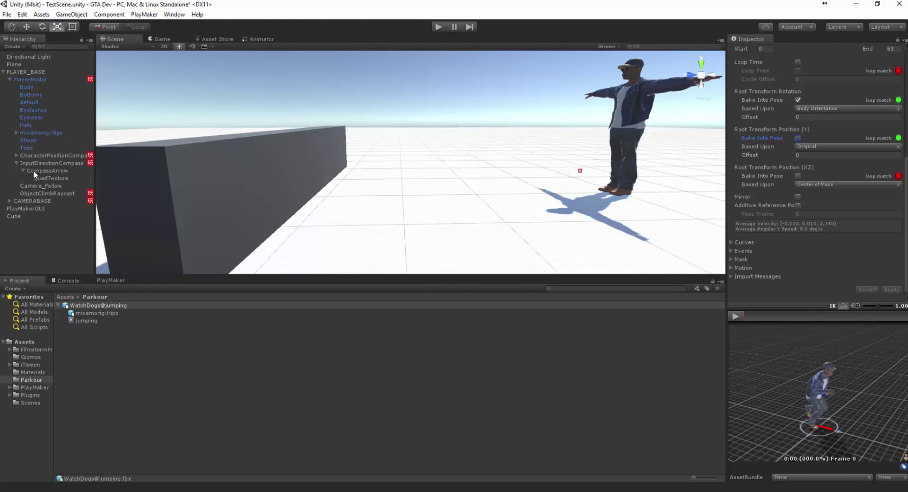
Open the ObjectClimbRaycast FSM and remove the Set Property action from the Wait for finish state
click(36, 193)
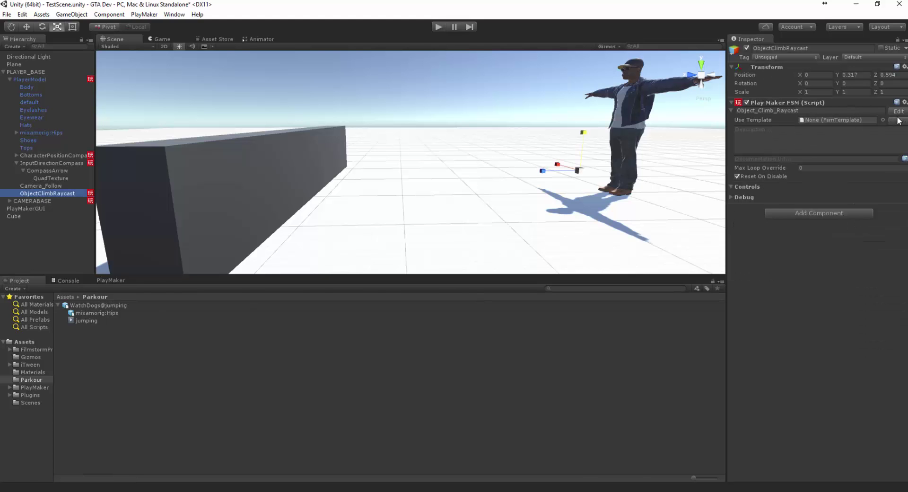
click(899, 112)
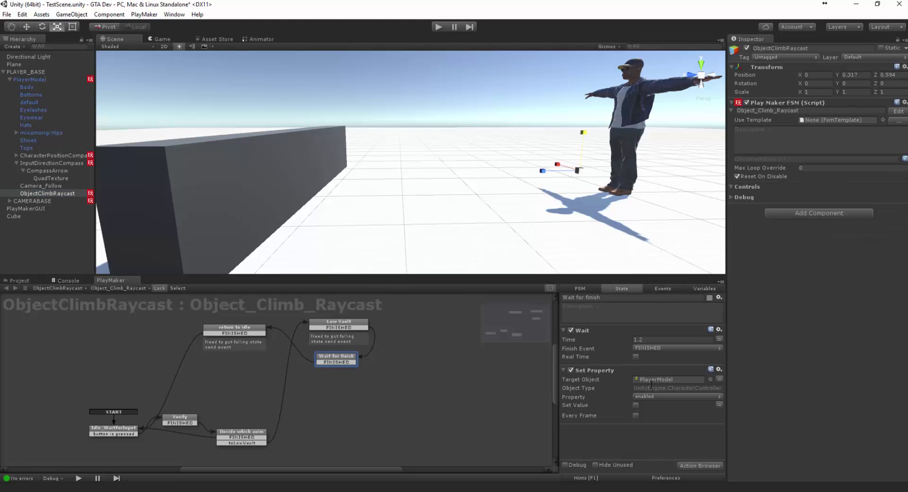
drag(602, 374, 631, 362)
Remove the Set Property actions from the Low Vault and return to idle states
click(352, 326)
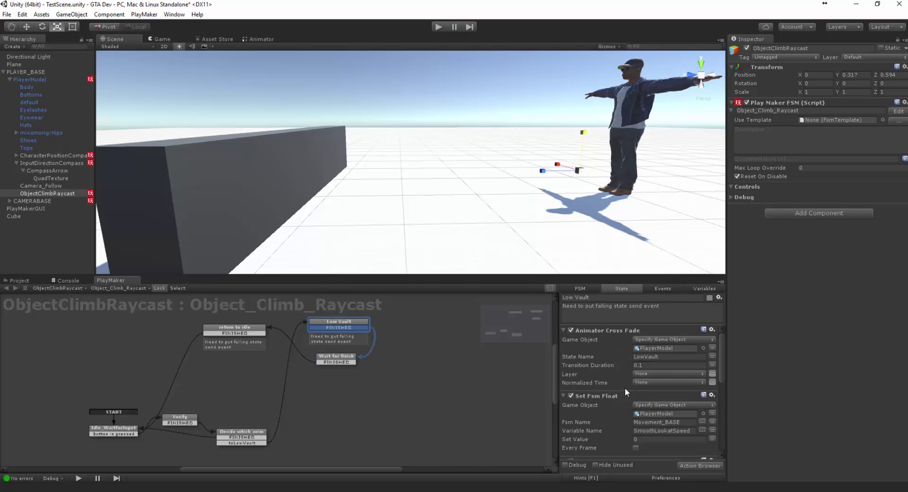
right_click(600, 328)
click(659, 462)
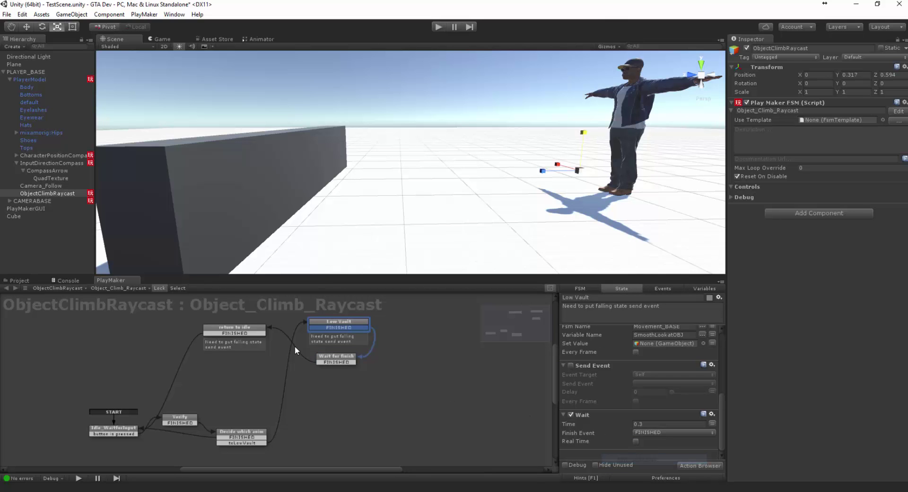
click(240, 333)
right_click(595, 381)
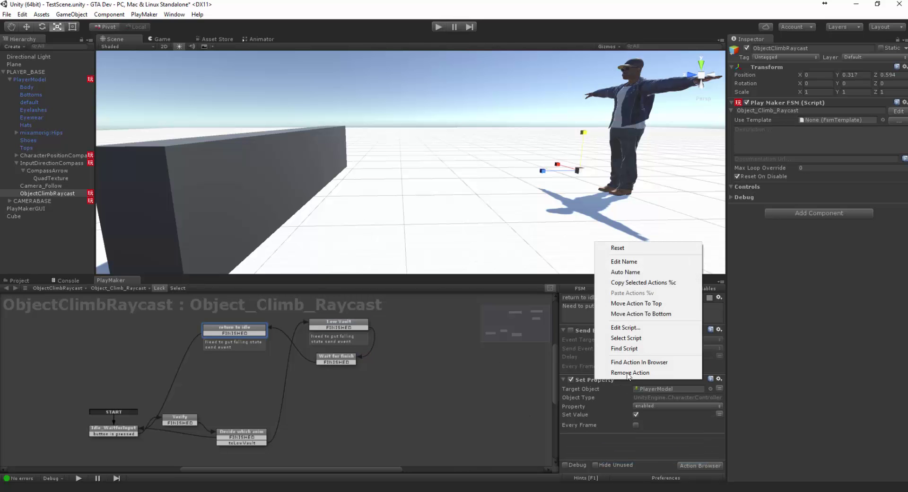
click(630, 373)
Enlarge the Scene view and play-test the low vault over the wall cube from both sides, ending play mode
drag(377, 275, 381, 355)
middle_drag(425, 276, 433, 270)
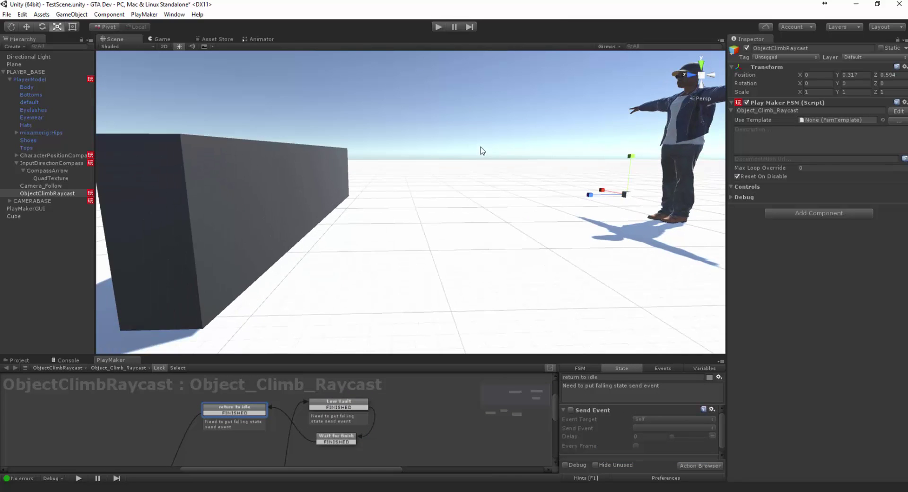
scroll(482, 150, down, 3)
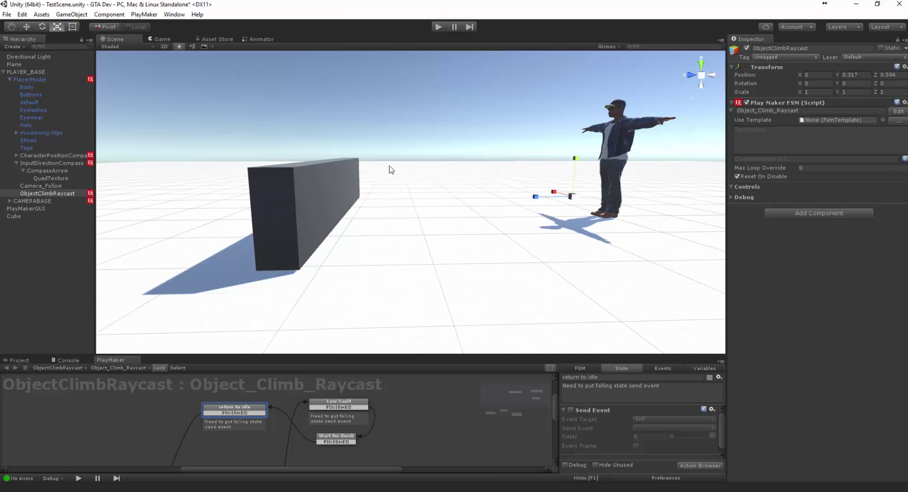
click(440, 27)
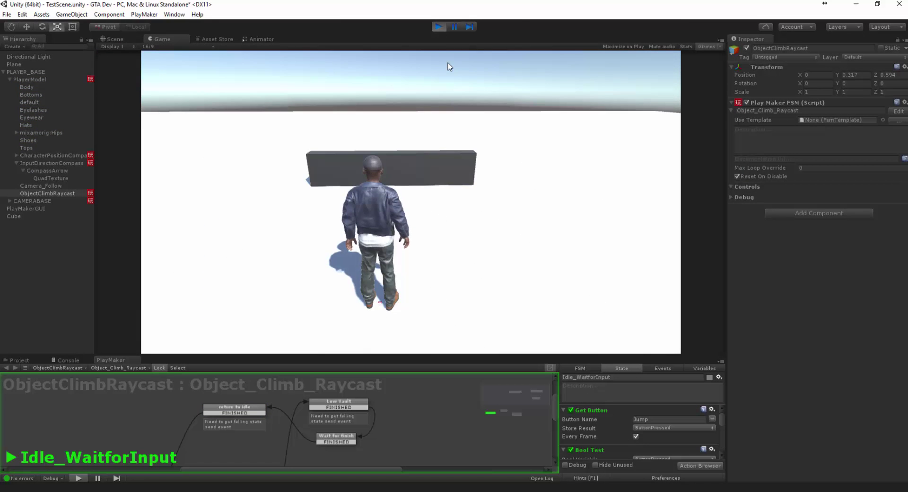
key(w)
key(space)
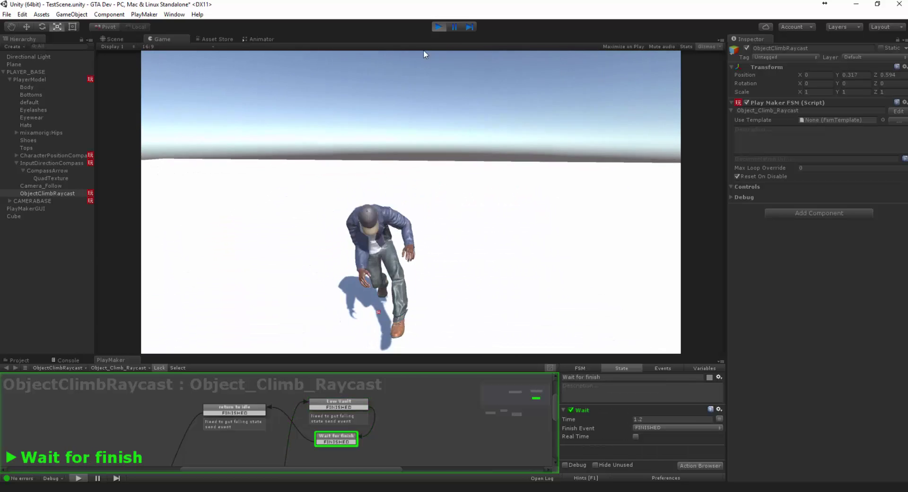
key(w)
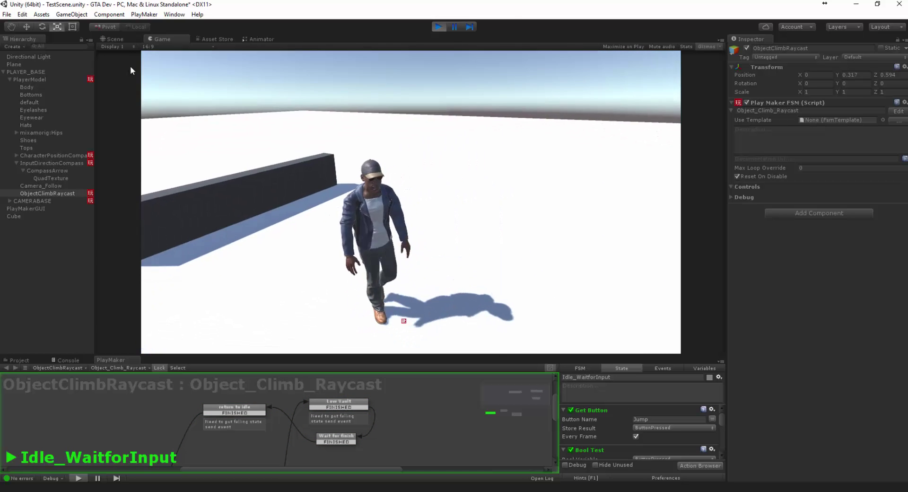
key(space)
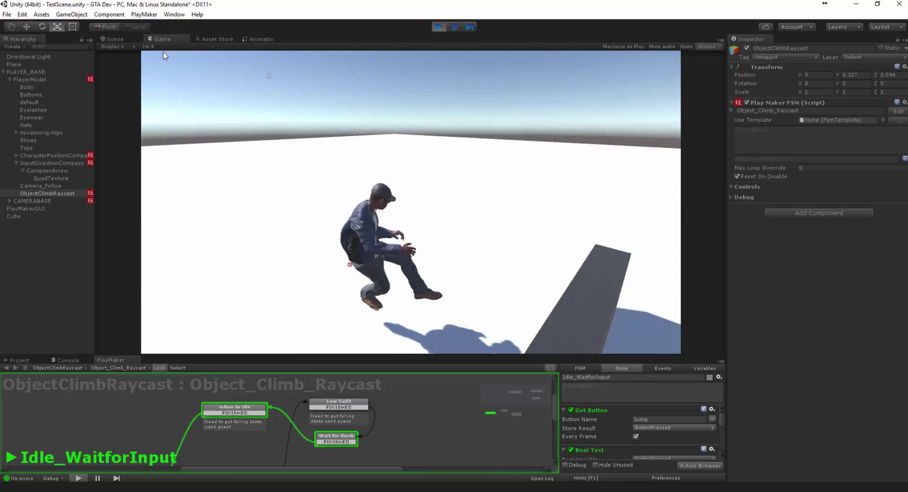
click(438, 26)
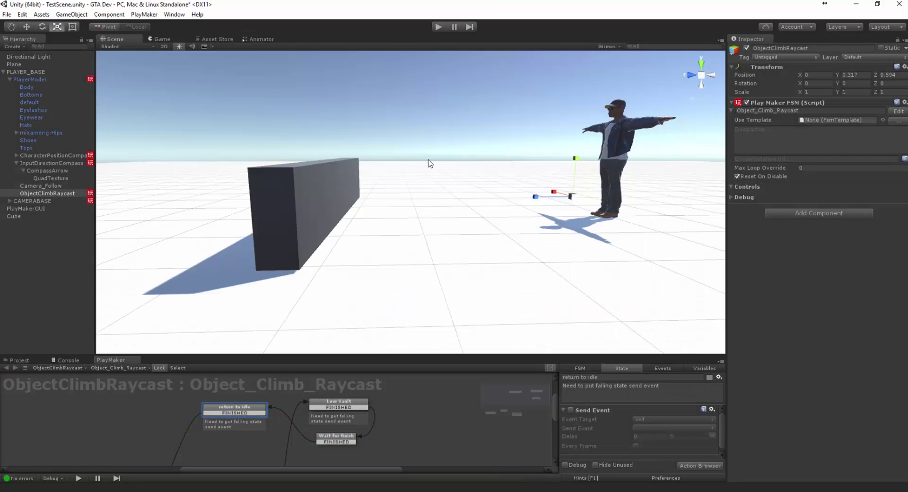
Lower the wall cube to a Y position of 0.375 and play-test vaulting over it
click(315, 181)
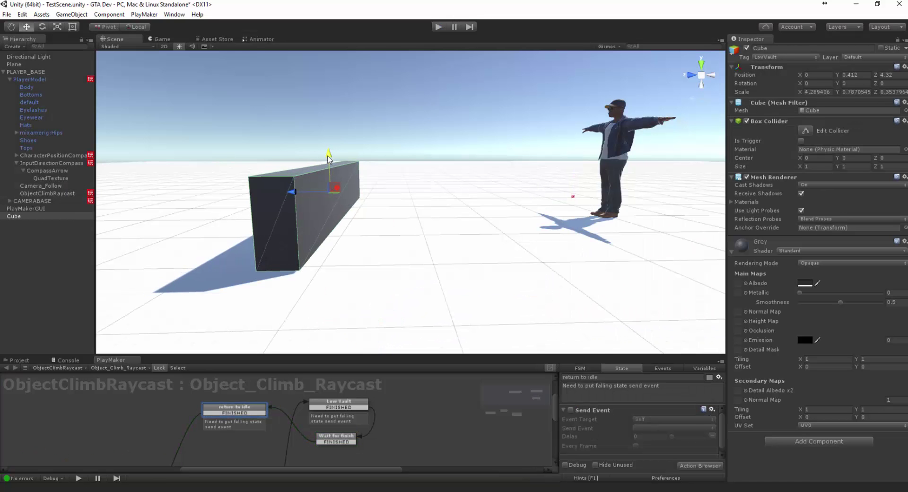
click(445, 27)
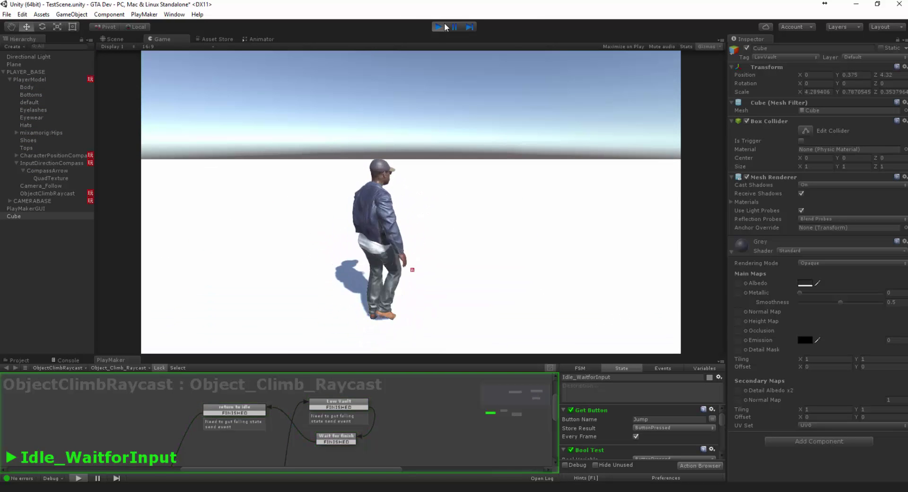
key(w)
key(space)
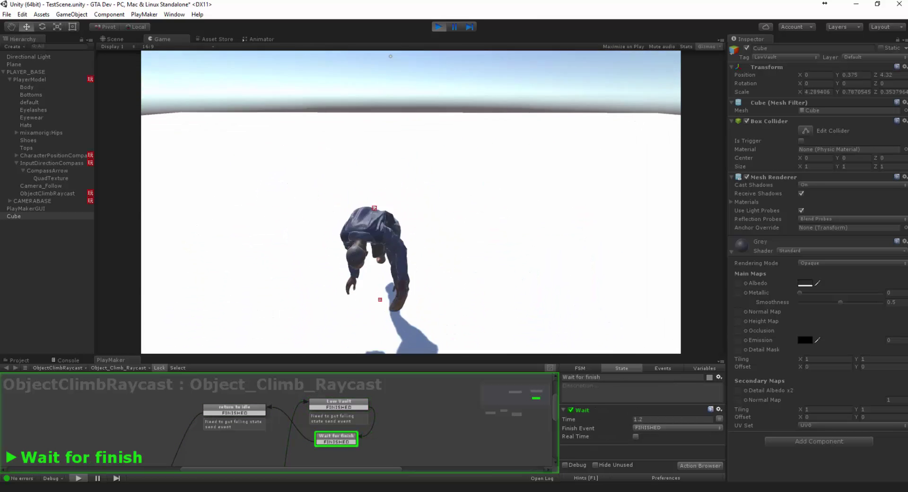
key(w)
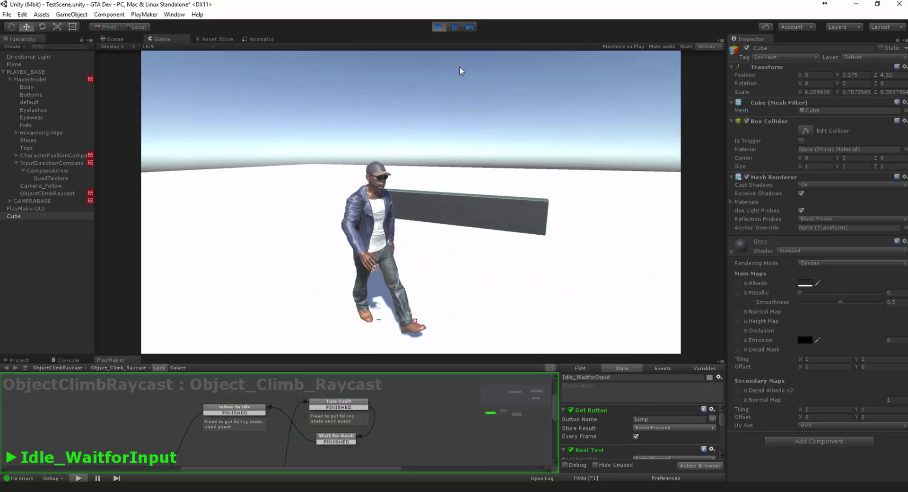
key(space)
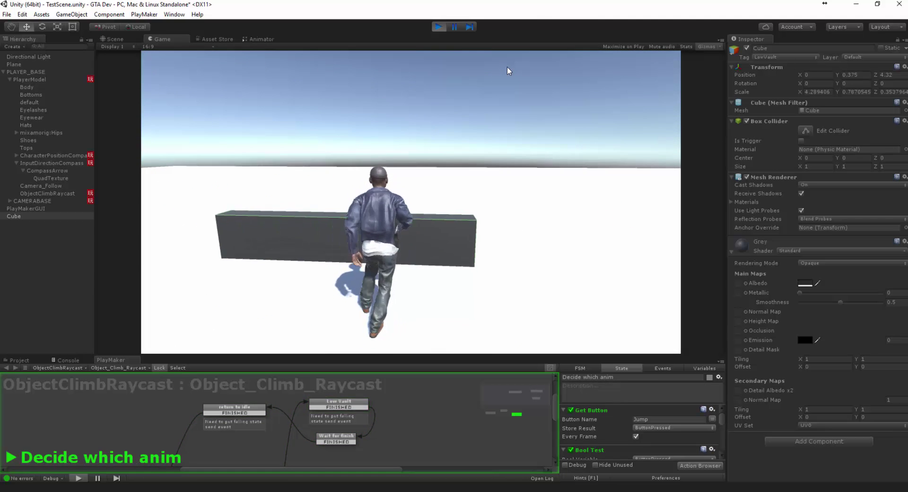
key(w)
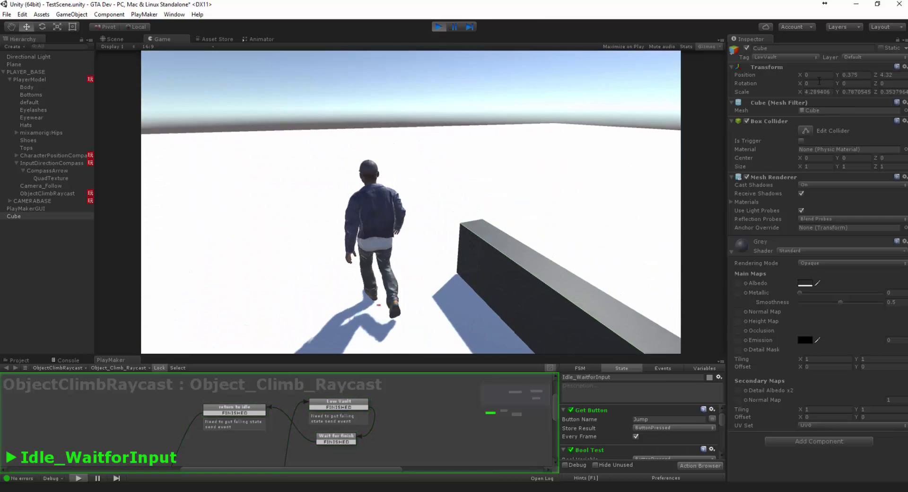
Walk the character around to the wall cube's narrow end, test vaulting from there, and exit play mode
key(a)
key(a)
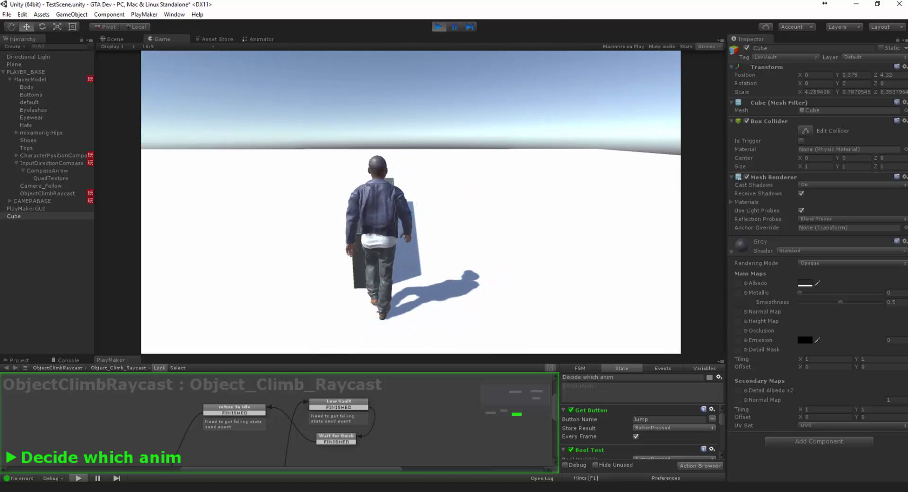
key(a)
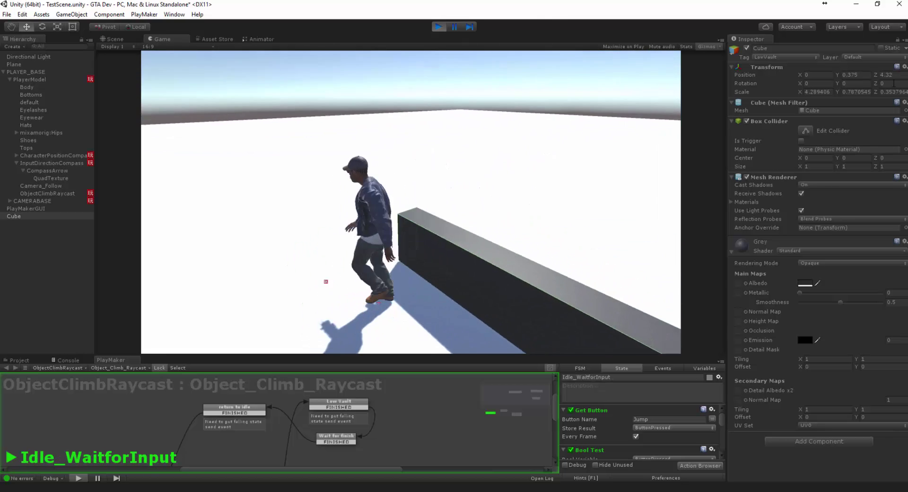
key(a)
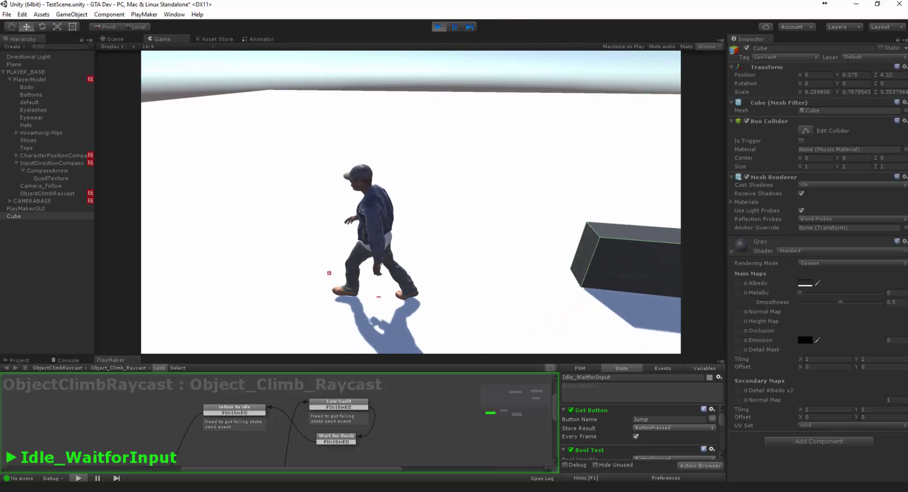
key(a)
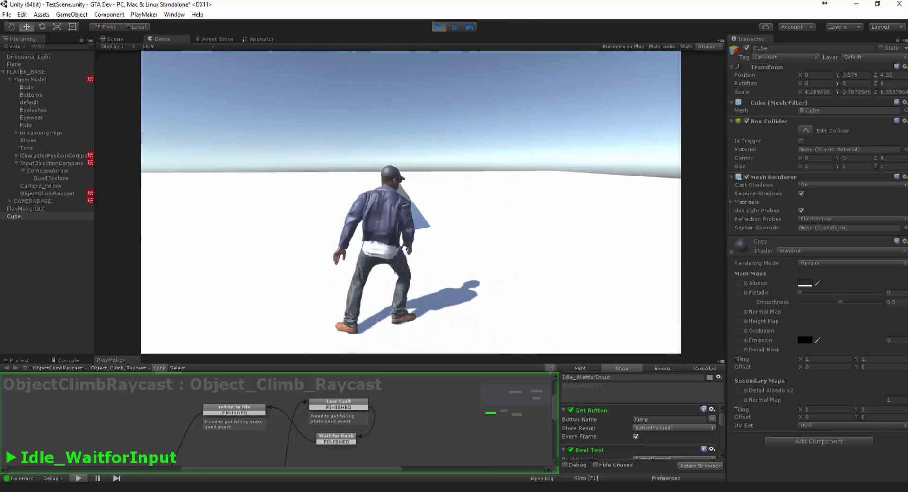
key(space)
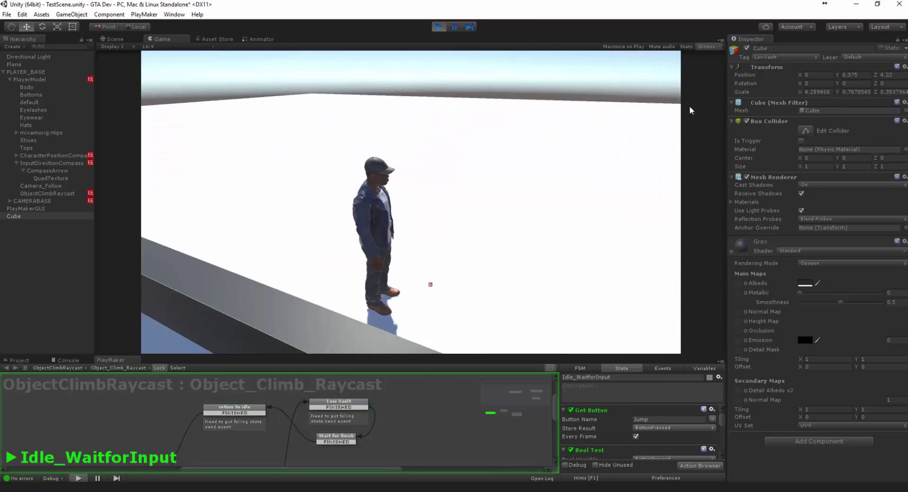
key(s)
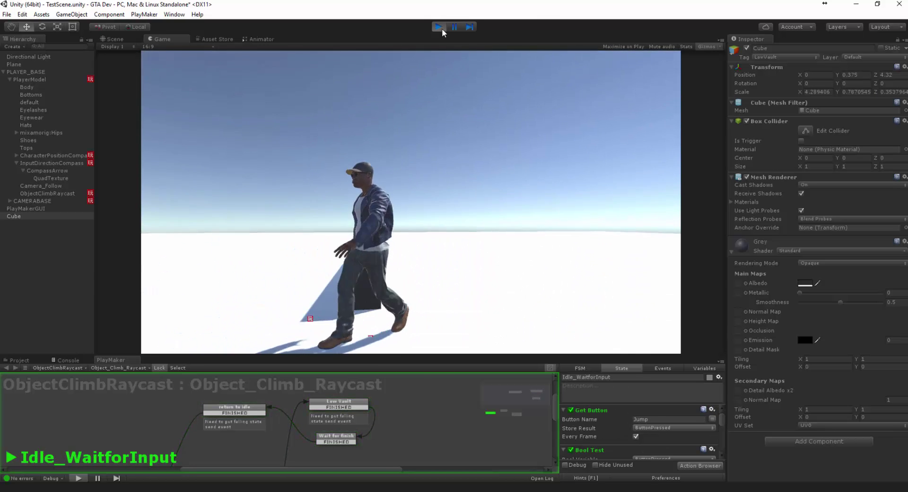
key(ctrl+p)
Create a 3D cube at one end of the wall near X -2.113, Y 0.398, Z 4.324, scaled to about 0.22 × 1.13 × 1
click(36, 223)
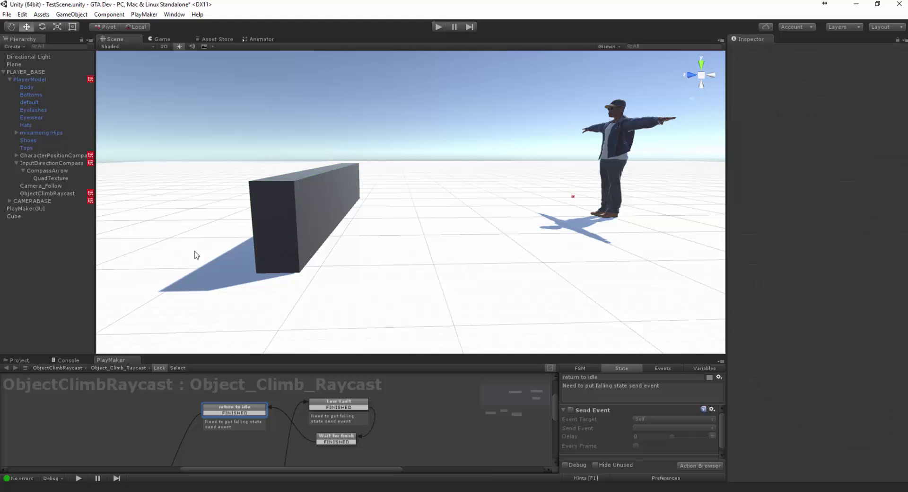
alt+drag(197, 255, 71, 244)
right_click(19, 241)
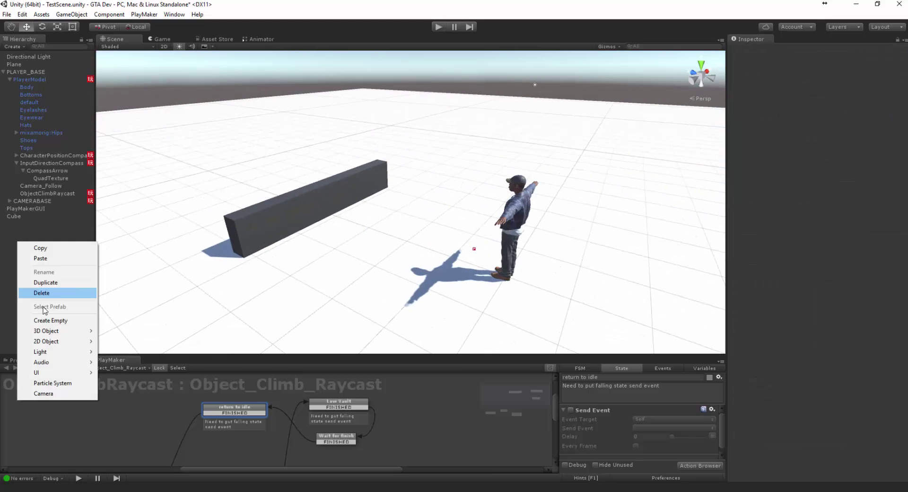
click(116, 332)
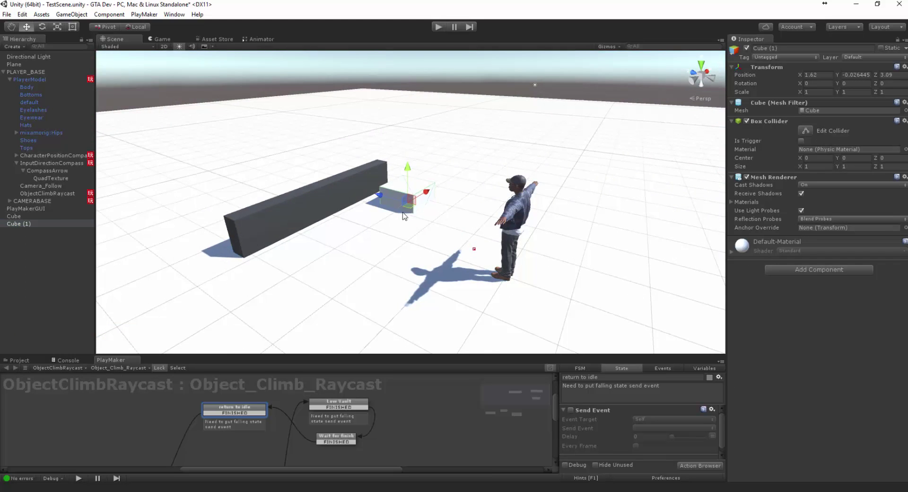
drag(404, 217, 232, 272)
drag(219, 220, 268, 226)
key(w)
alt+drag(268, 226, 157, 192)
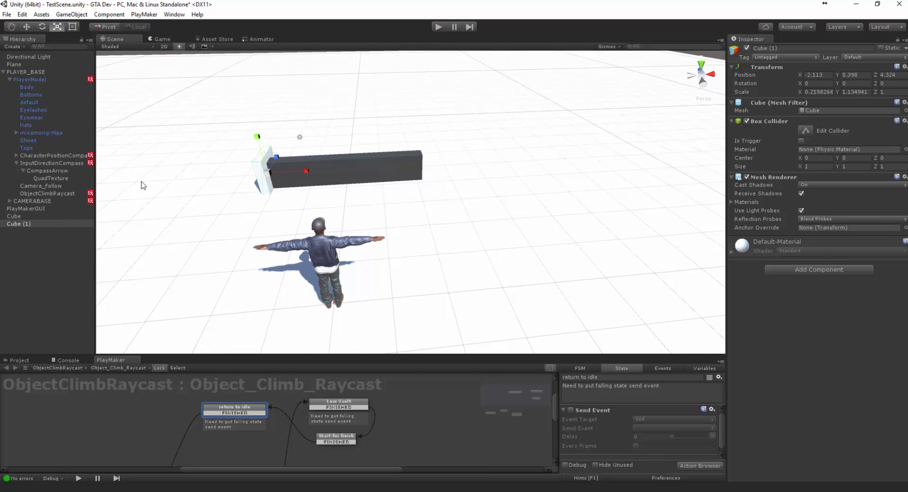
Parent the end block to the wall cube and place a duplicate at X 0.492 on the opposite end, with both Mesh Renderers disabled
drag(19, 224, 21, 216)
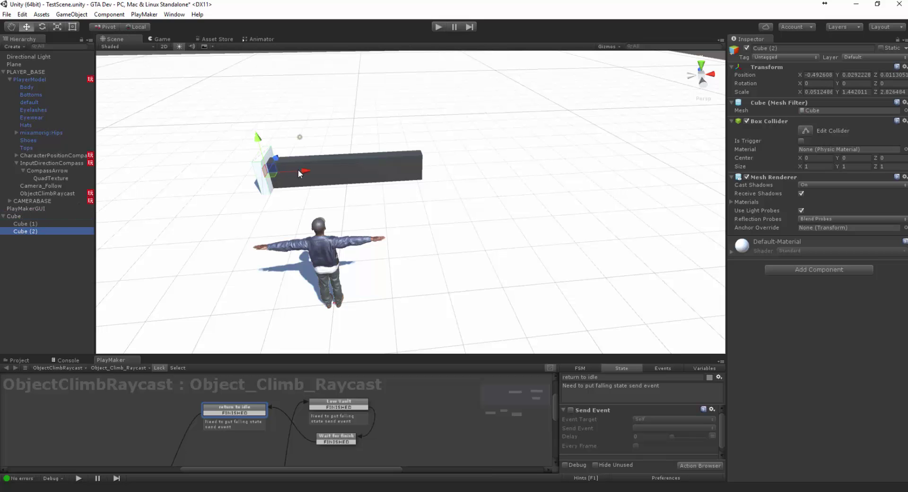
drag(299, 171, 464, 179)
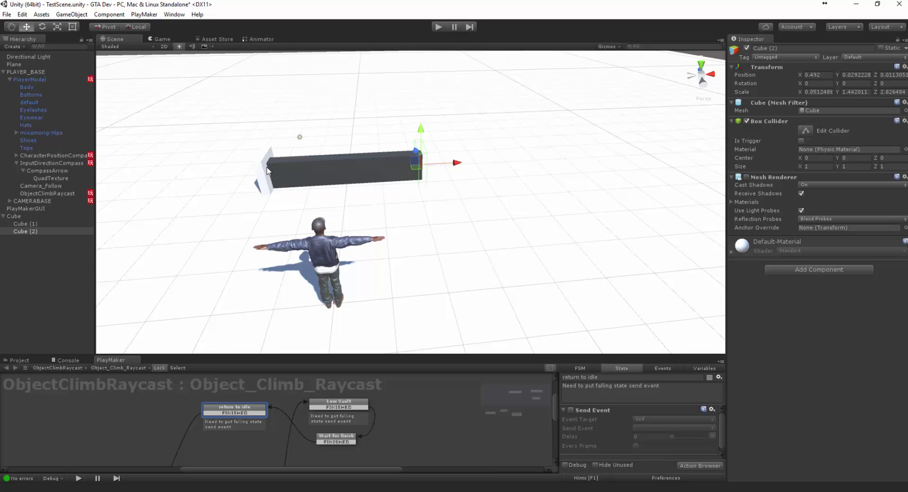
Play-test vaulting at the ends and along the length of the wall with the invisible end blocks in place, and exit play mode
click(436, 28)
key(w)
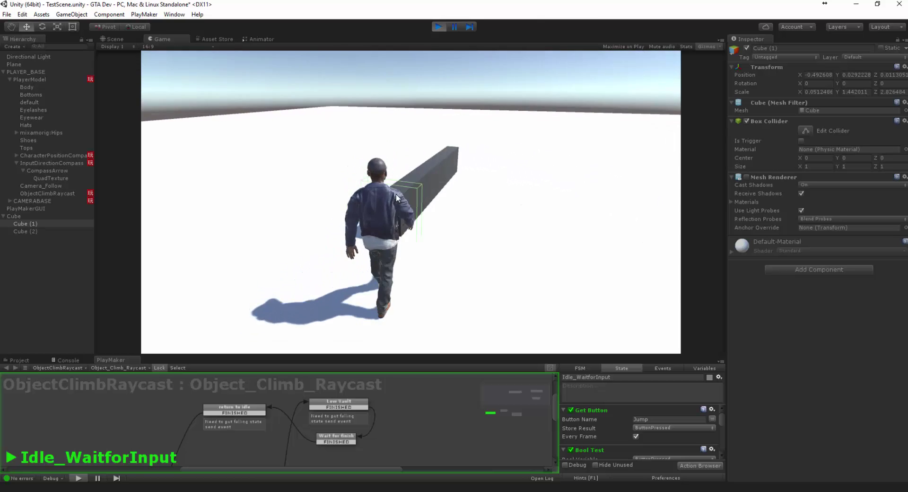
key(space)
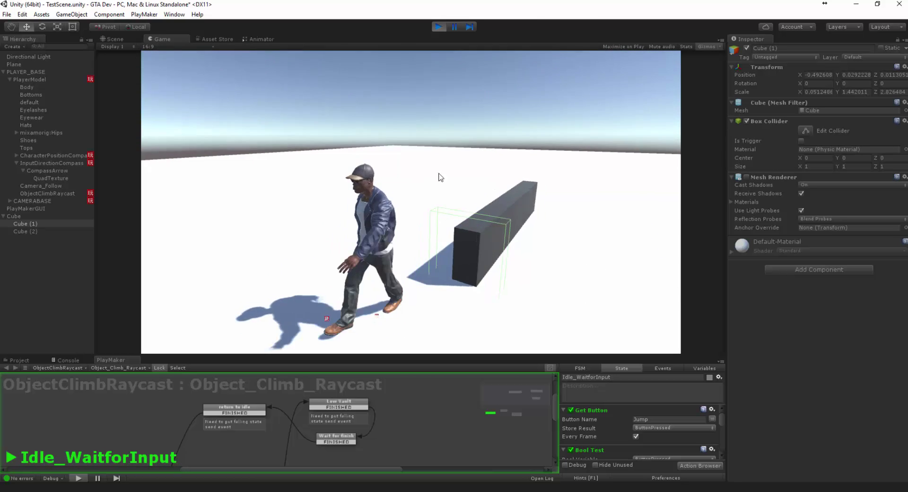
key(space)
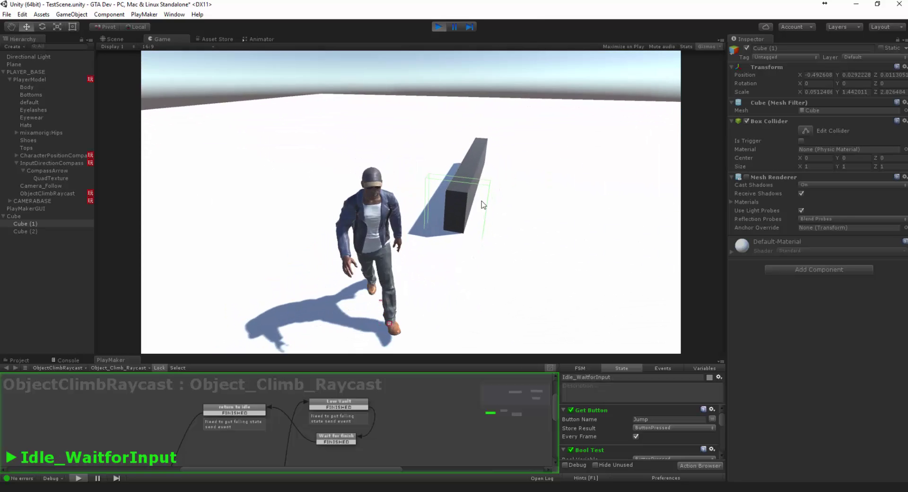
key(space)
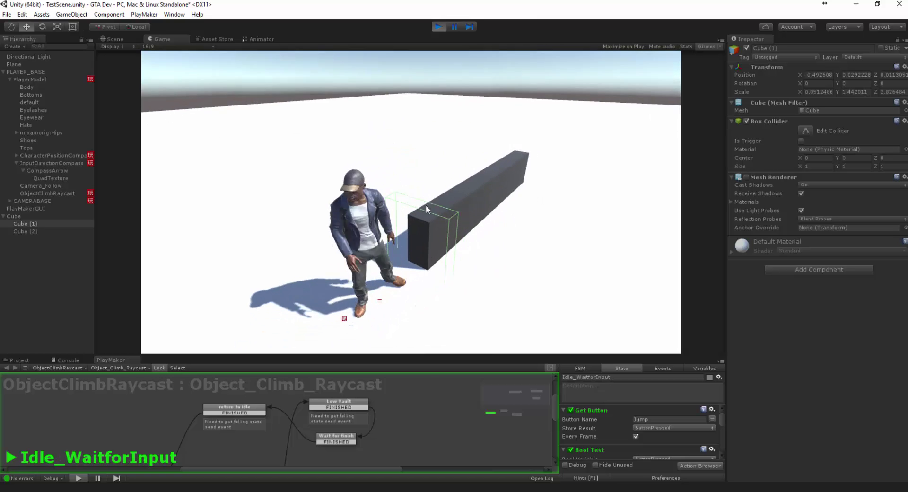
key(space)
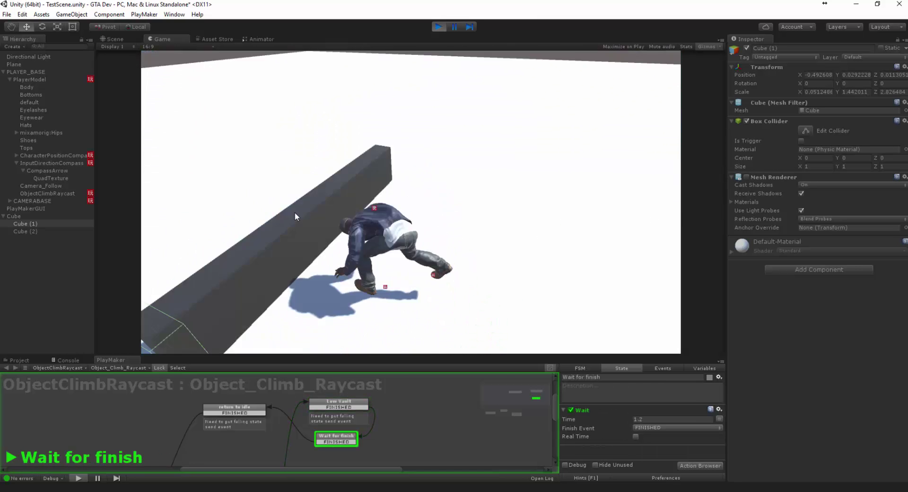
key(space)
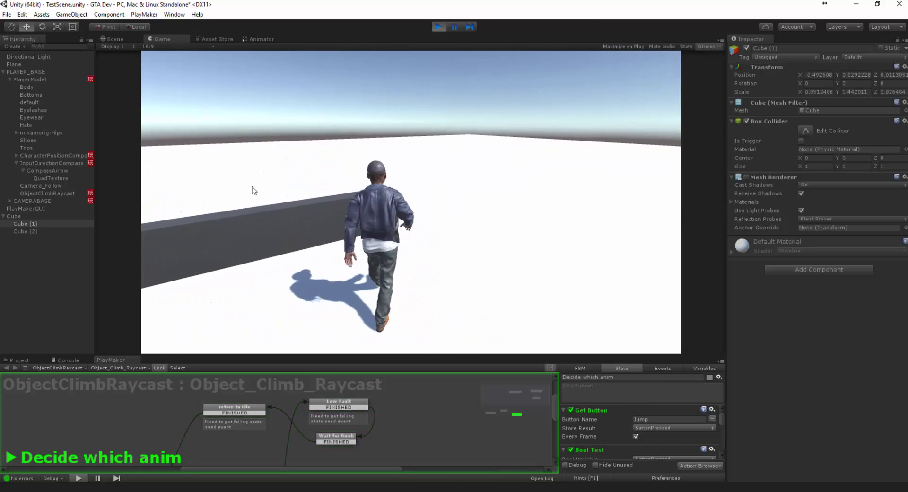
key(s)
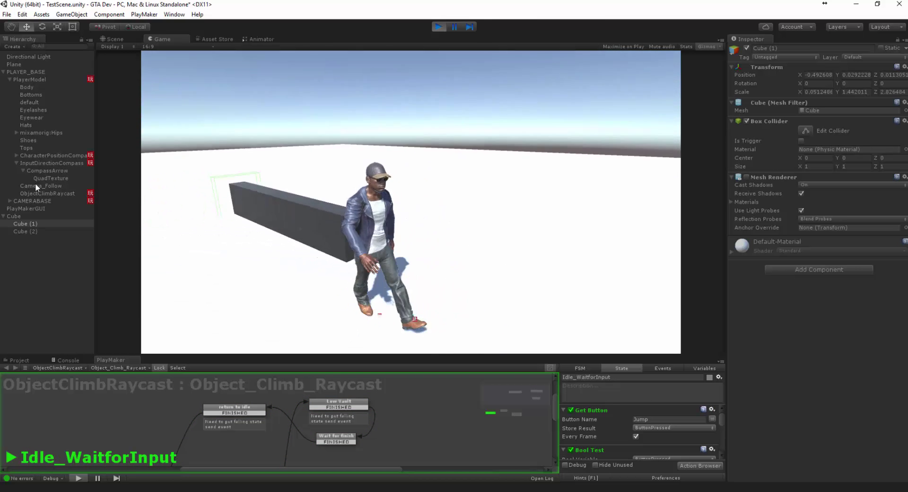
key(w)
key(space)
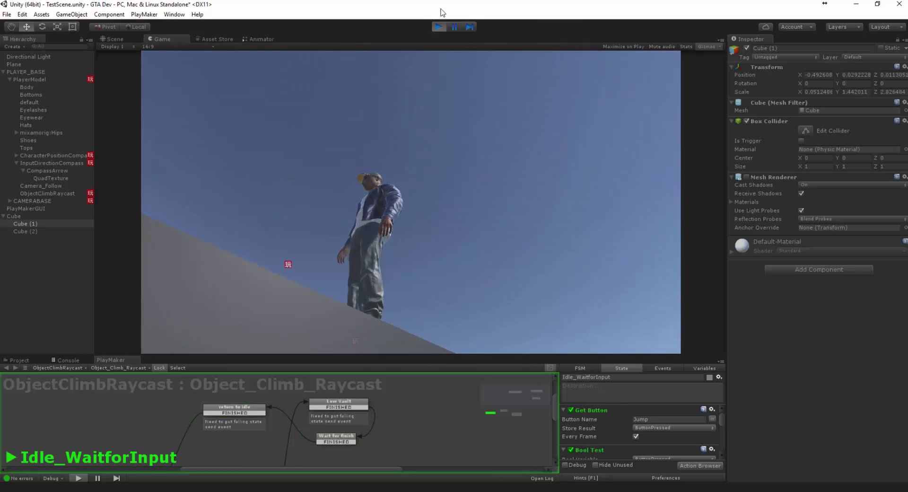
click(438, 26)
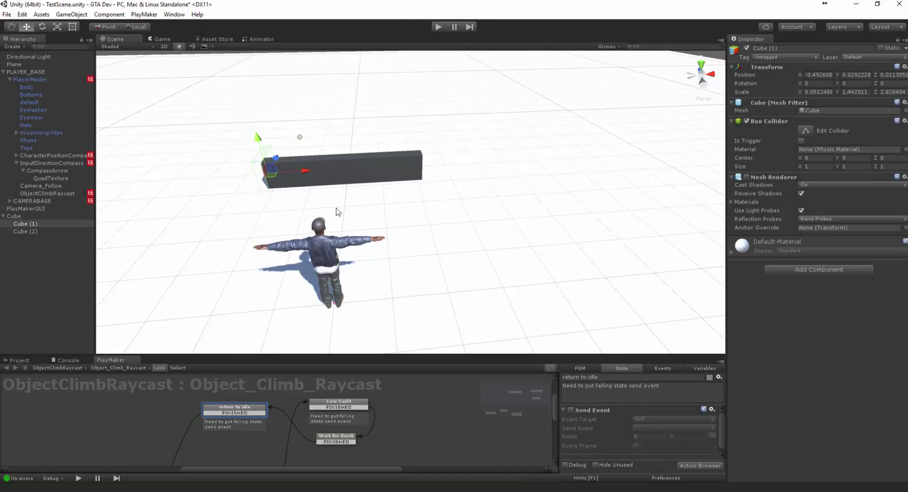
Select the ObjectClimbRaycast object in front of the character's feet in the scene and inspect its placement from the side
alt+drag(171, 262, 450, 298)
scroll(445, 274, up, 5)
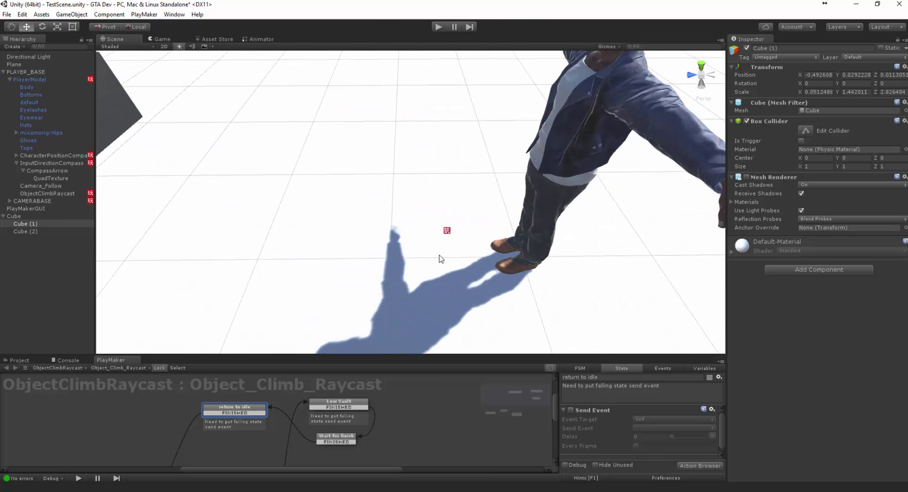
click(447, 231)
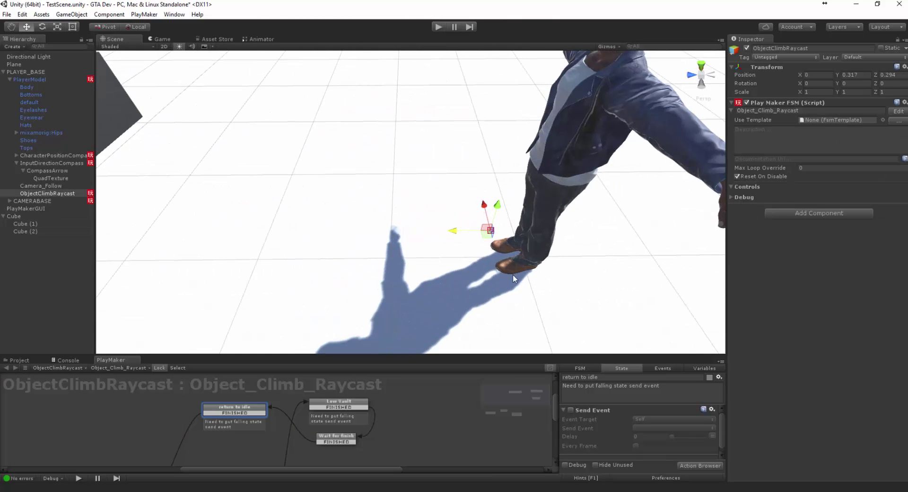
key(f)
Play-test vaulting over the wall cube from the front, and walk the character around on the far side
click(438, 26)
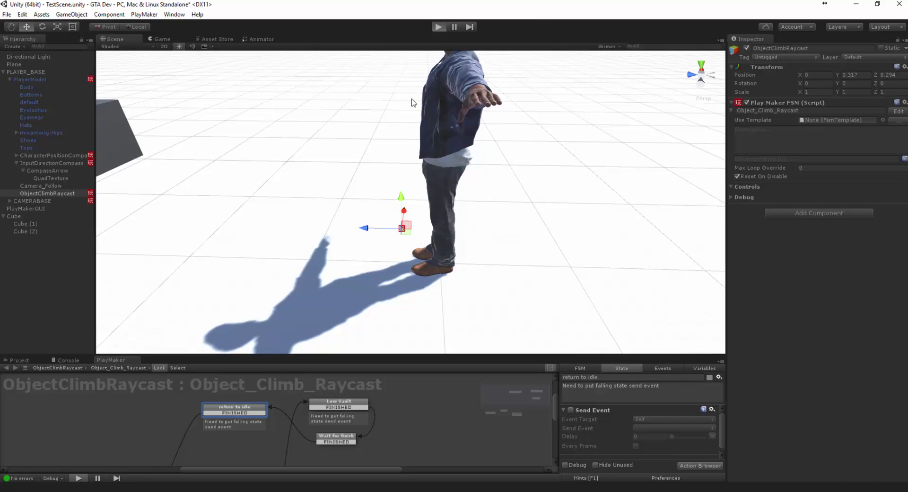
key(w)
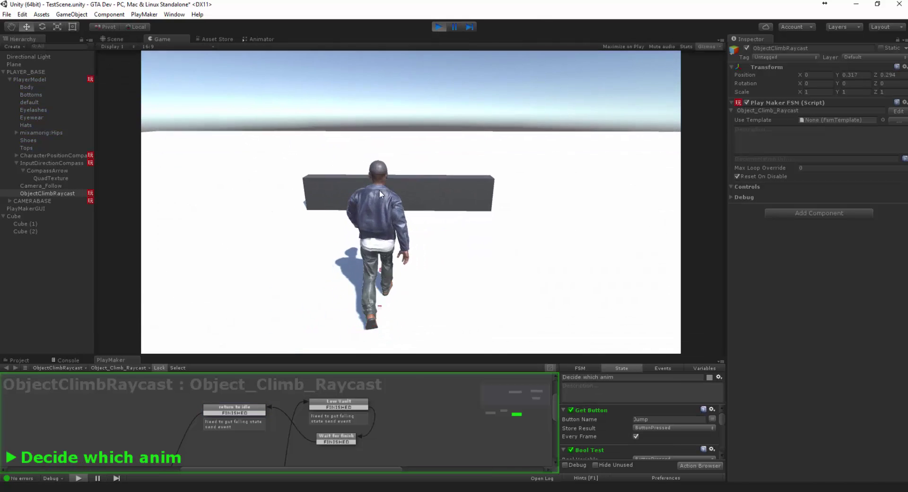
key(space)
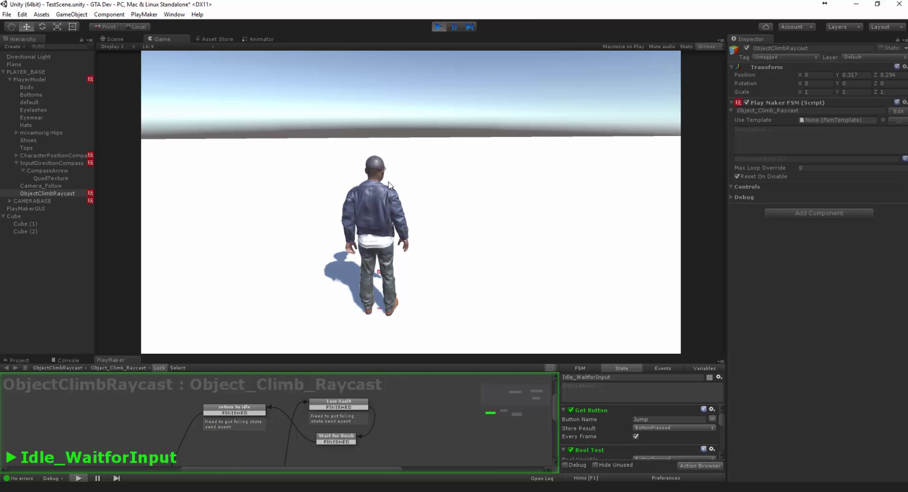
key(s)
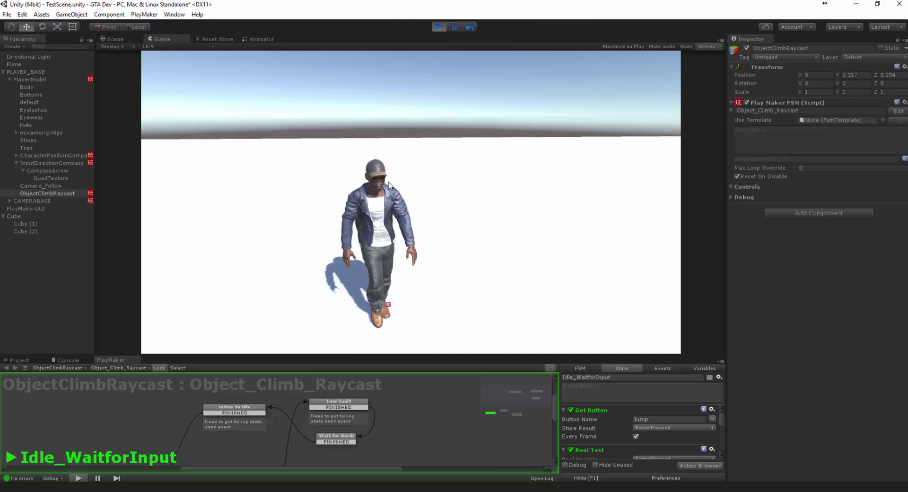
key(a)
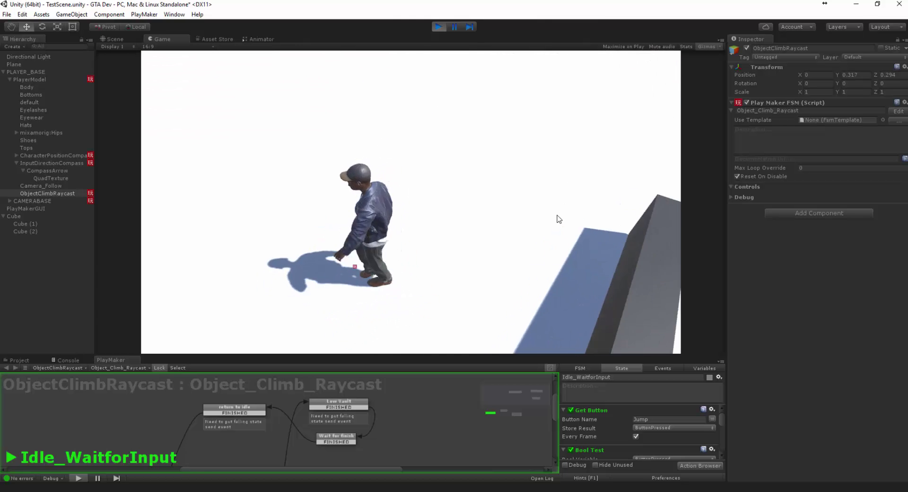
key(a)
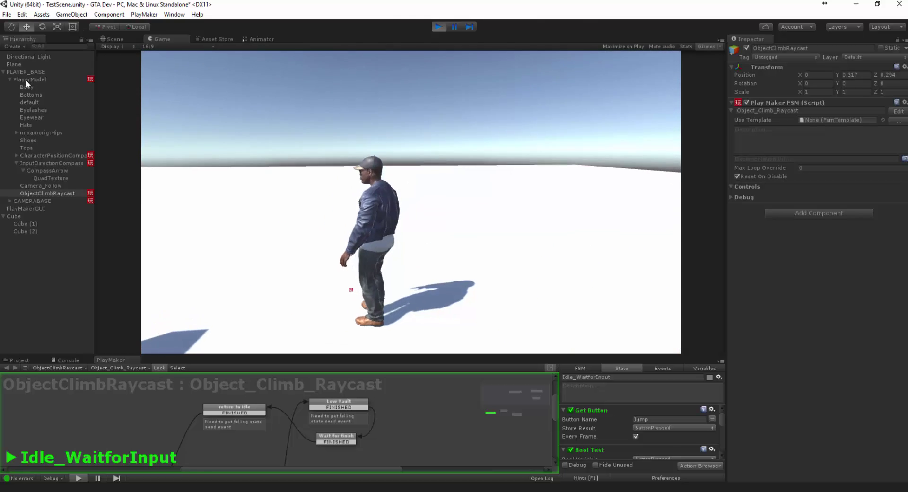
Open PlayerModel's Movement_BASE FSM for editing and move the RU and LU states closer to the WhichFoot_to_Stop_On state
click(26, 79)
drag(241, 352, 226, 185)
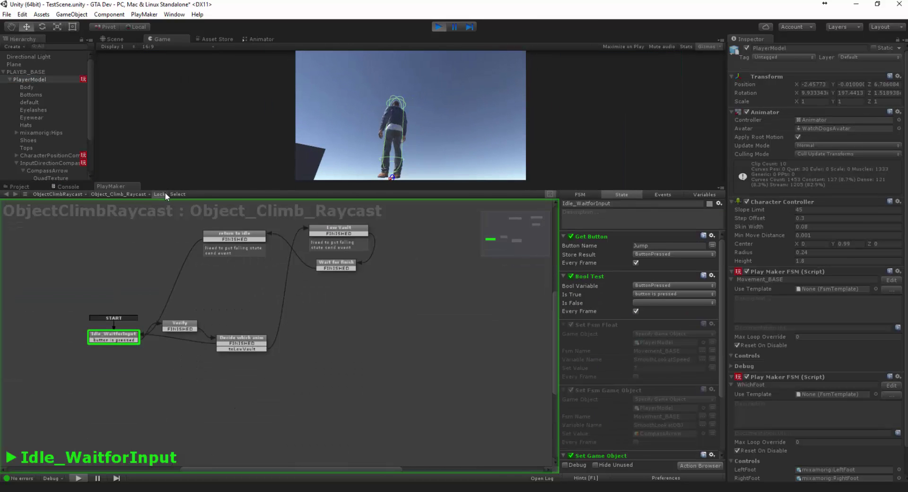
click(891, 280)
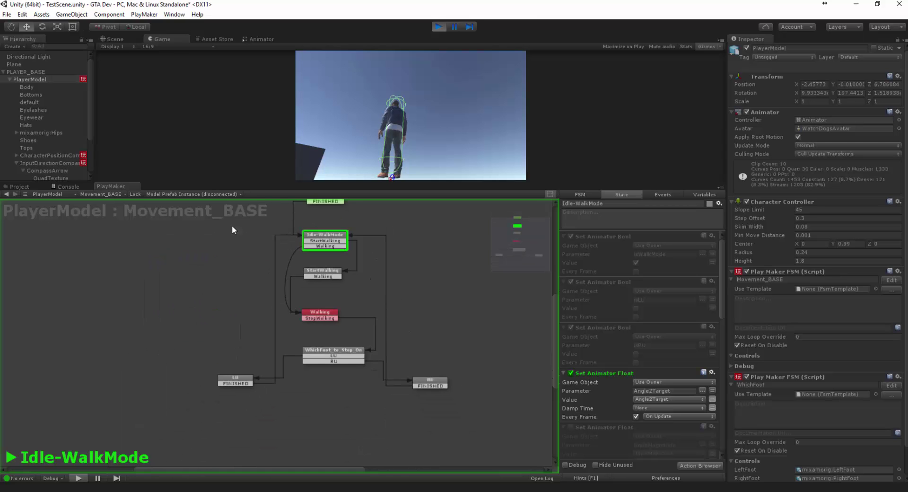
drag(434, 386, 409, 373)
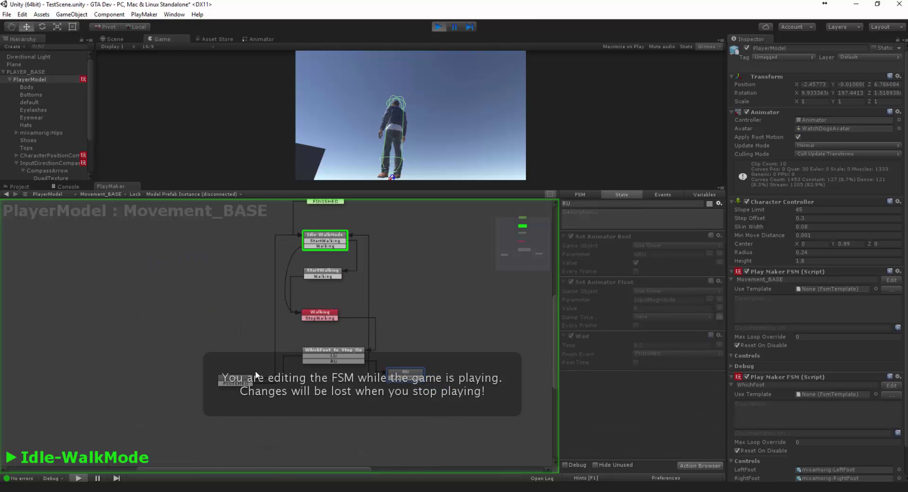
drag(250, 379, 288, 368)
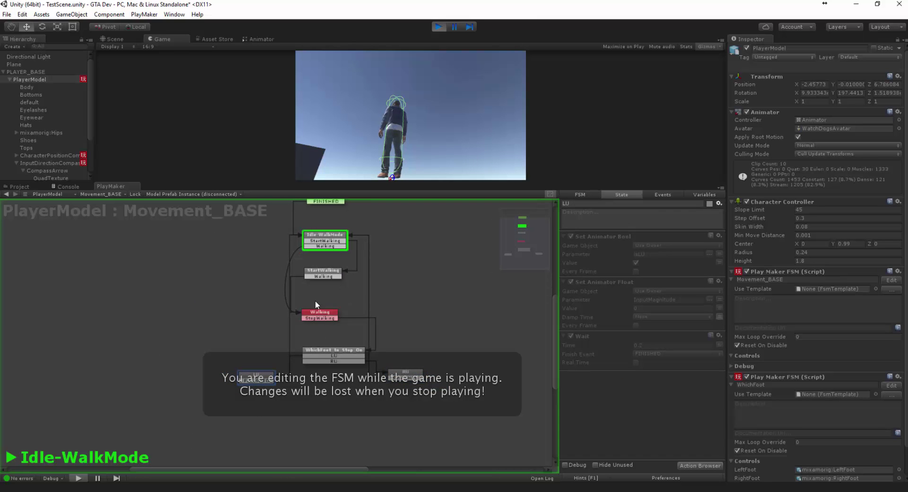
Enlarge the game view and walk the character toward the wall while watching the active Movement_BASE state
drag(456, 182, 456, 330)
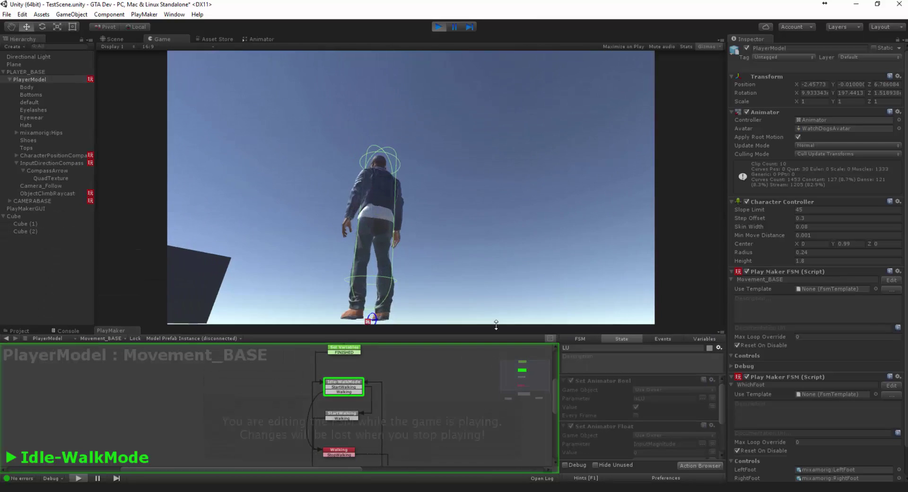
key(w)
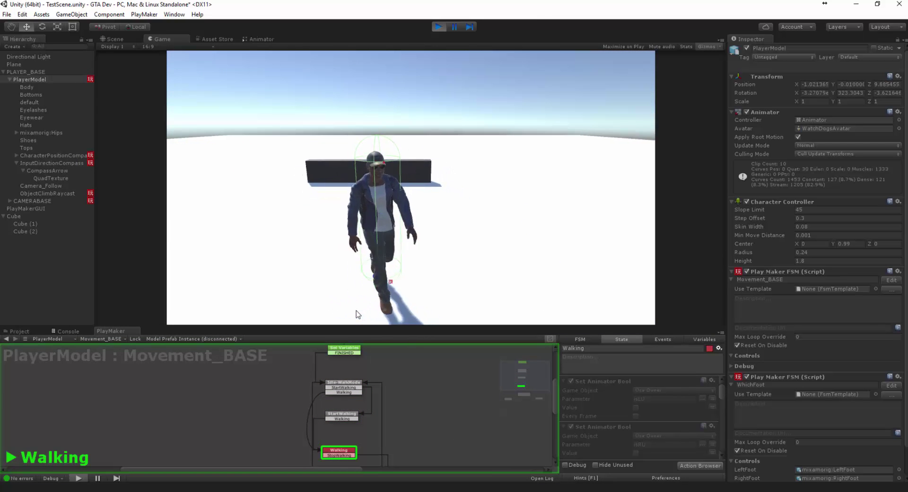
key(w)
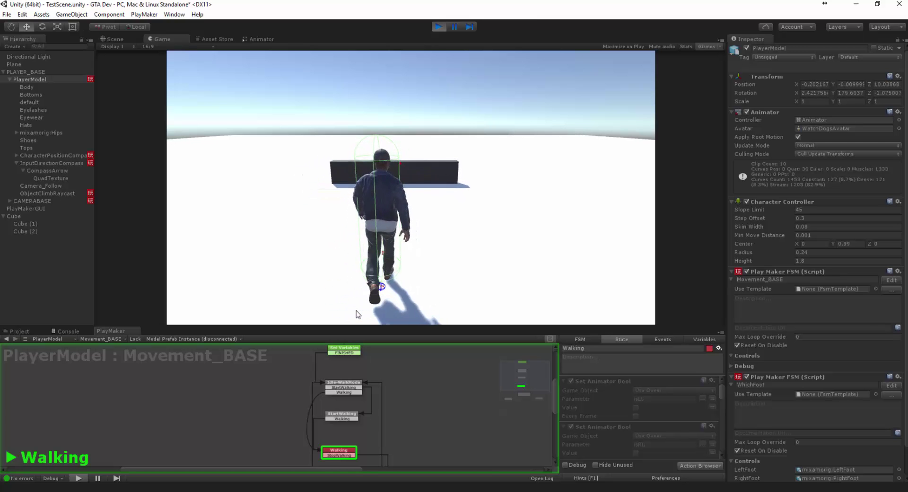